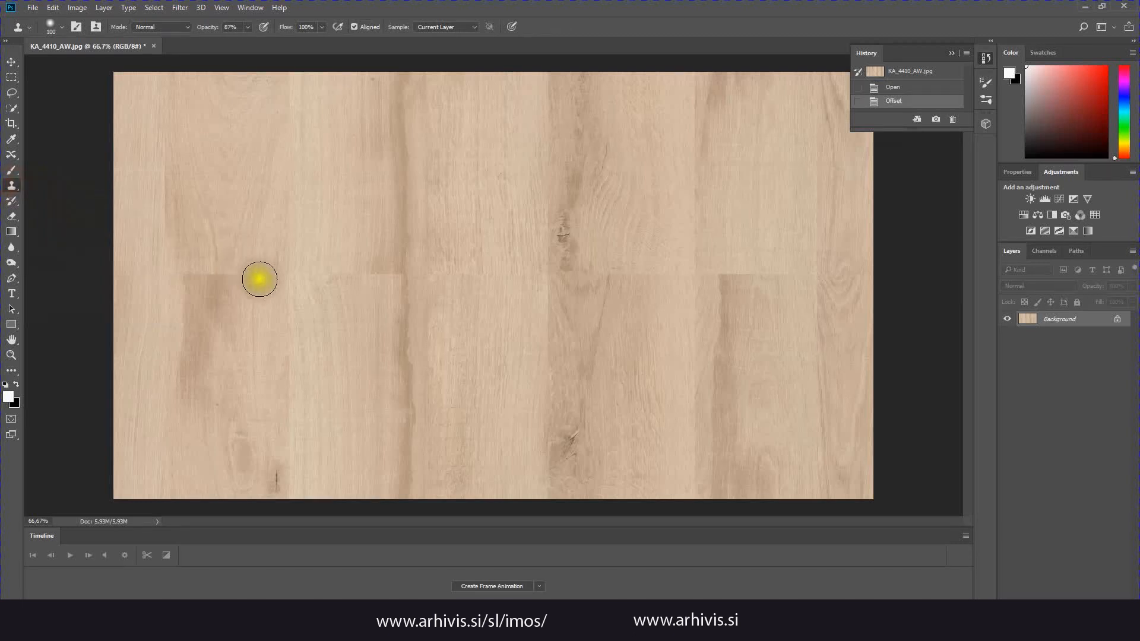
Clone wood grain over the horizontal seam with the Clone Stamp, from the texture's left edge to the first dark streak.
scroll(135, 333, "up", 3, "alt")
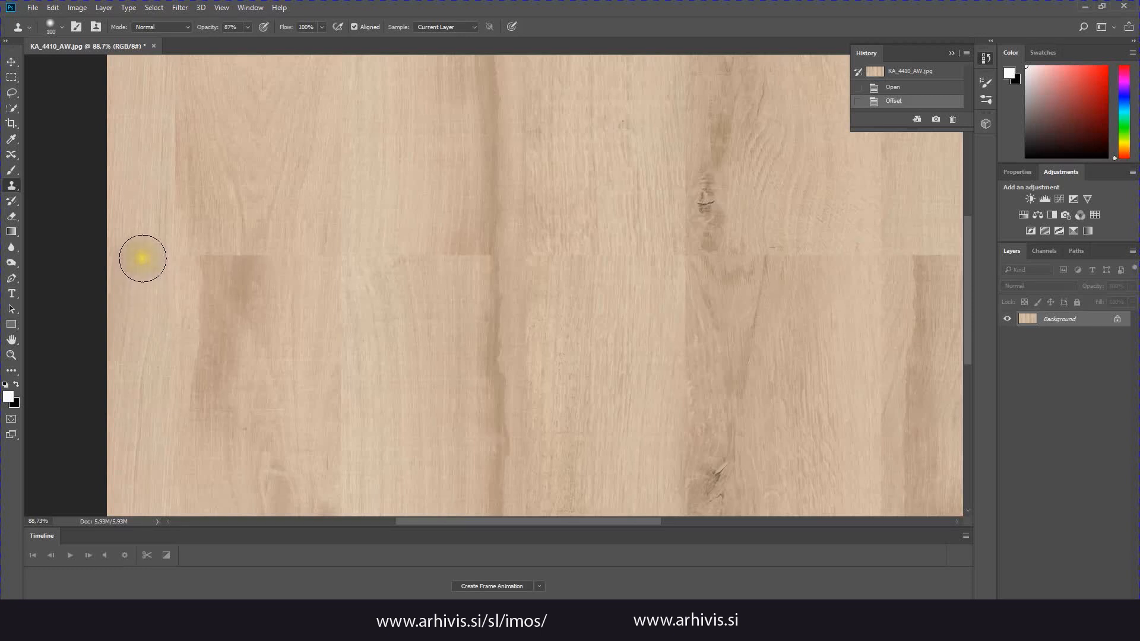
mouse_move(142, 259)
left_mouse_down()
mouse_move(430, 259)
mouse_move(134, 254)
left_mouse_up()
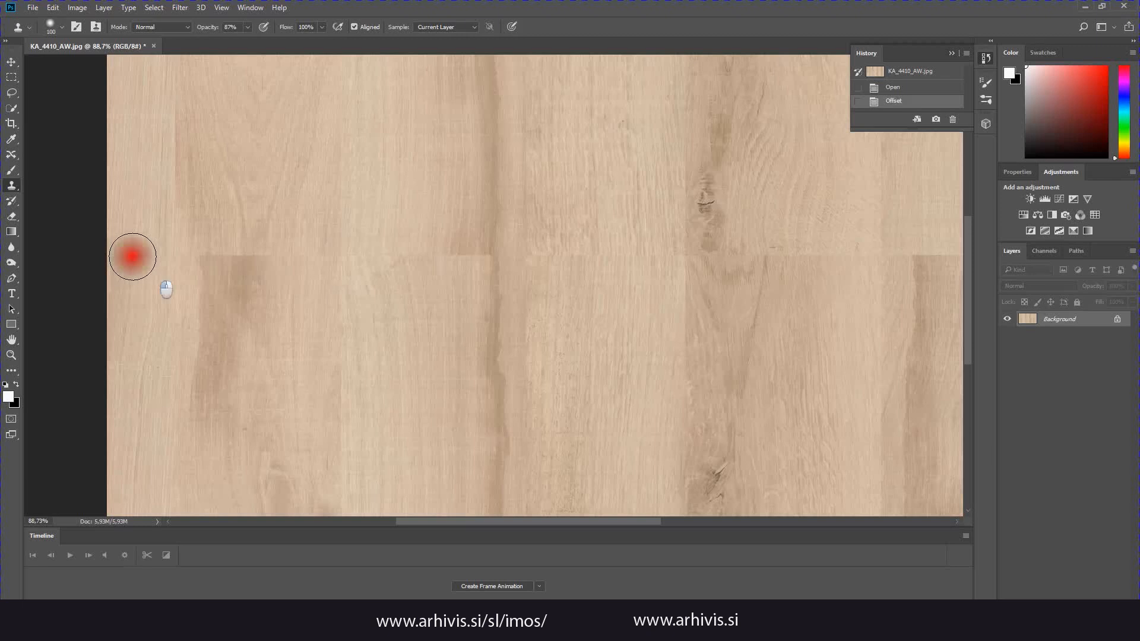
left_click(132, 256)
left_click(144, 259)
left_click(155, 262)
left_click(168, 257)
left_click(168, 260)
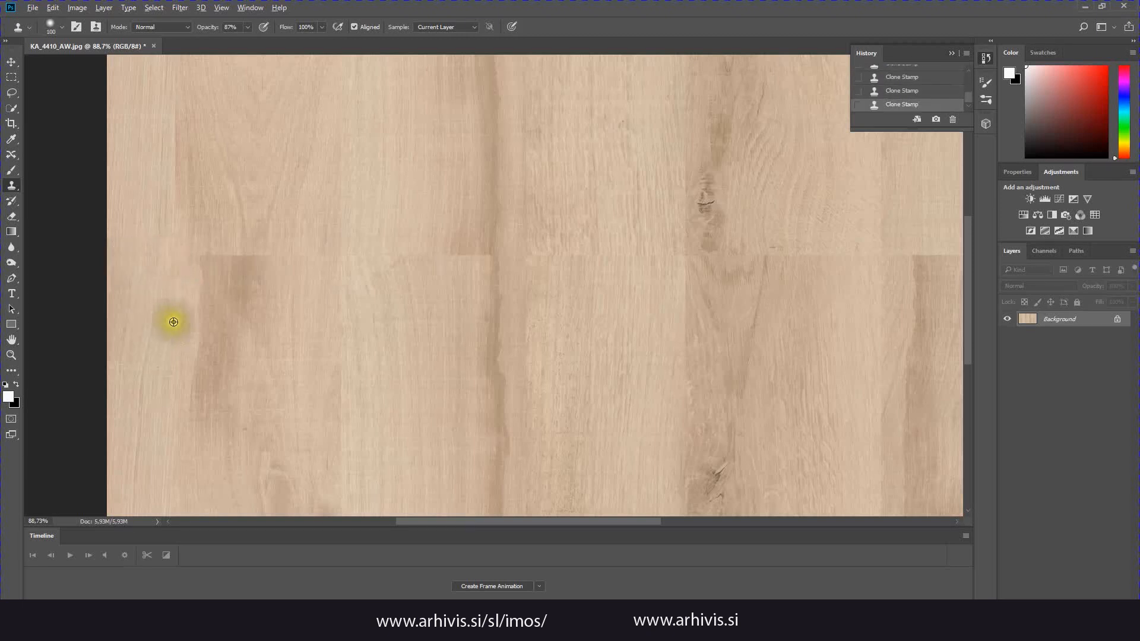
Blend the abrupt upper end of the left dark streak across the seam with the Clone Stamp.
left_click(212, 249)
left_click(229, 267)
left_click(255, 263)
left_click(258, 289)
Clone clean grain over the seam across the pale plank, up to the long brown streak.
left_click(299, 350, "alt")
left_click(304, 260)
left_click(341, 367, "alt")
left_click(390, 255)
left_click(439, 262)
left_click(481, 267)
left_click(488, 268)
Clone over the seam across the fine-grained plank between the brown streak and the knotted plank, resampling nearby grain.
left_click(624, 364, "alt")
left_click(532, 261)
left_click(617, 308, "alt")
left_click(600, 256)
left_click(644, 348, "alt")
left_click(647, 265)
left_click_drag(685, 327, 573, 341)
left_click(574, 342, "alt")
left_click(569, 272)
Remove the seam across the knotted plank below the upper knot by cloning from several nearby grain areas.
mouse_move(693, 342)
left_mouse_down()
mouse_move(580, 344)
mouse_move(513, 330)
left_mouse_up()
left_click(533, 332, "alt")
left_click(530, 264)
left_click(465, 305, "alt")
left_click(481, 272)
left_click(584, 253)
left_click(540, 361, "alt")
left_click(533, 265)
left_click(572, 344, "alt")
left_click(575, 247)
Extend and soften the dark streak right of the knotted plank across the seam, and clone over the adjacent plank.
left_click(515, 302)
left_click(542, 341, "alt")
left_click(506, 152)
left_click(565, 315, "alt")
left_click(549, 222)
left_click(596, 245)
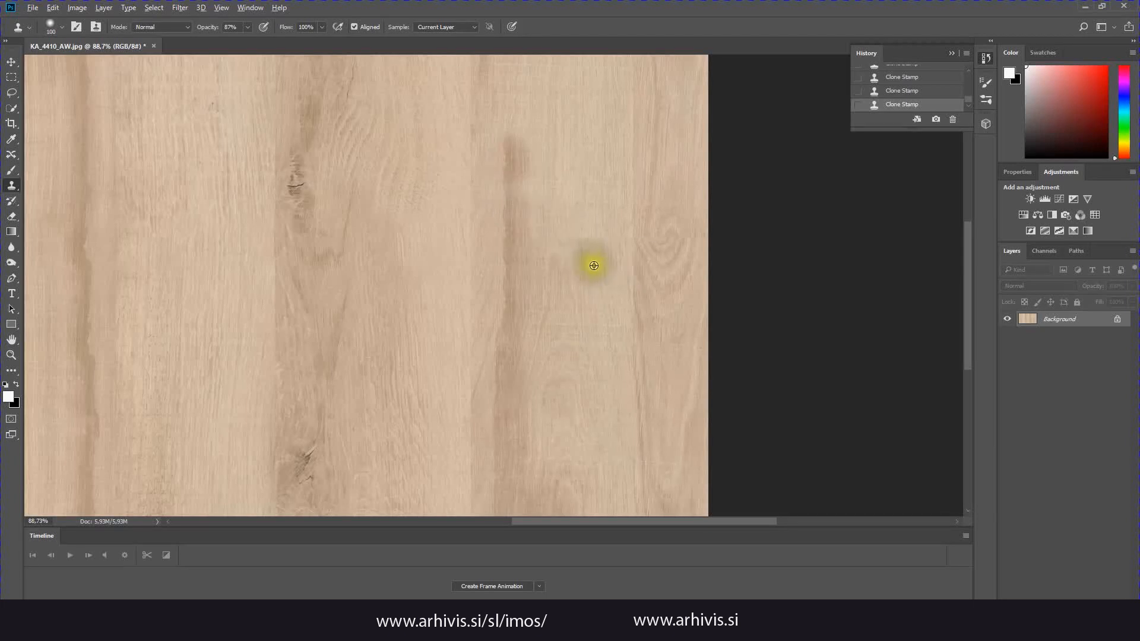
left_click(593, 264, "alt")
left_click(533, 136)
left_click(536, 167)
Clone over the seam at the rightmost plank joint, reducing the brush to 64 px for the swirled grain.
left_click(608, 368, "alt")
left_click(639, 245)
left_click_drag(620, 347, 536, 303)
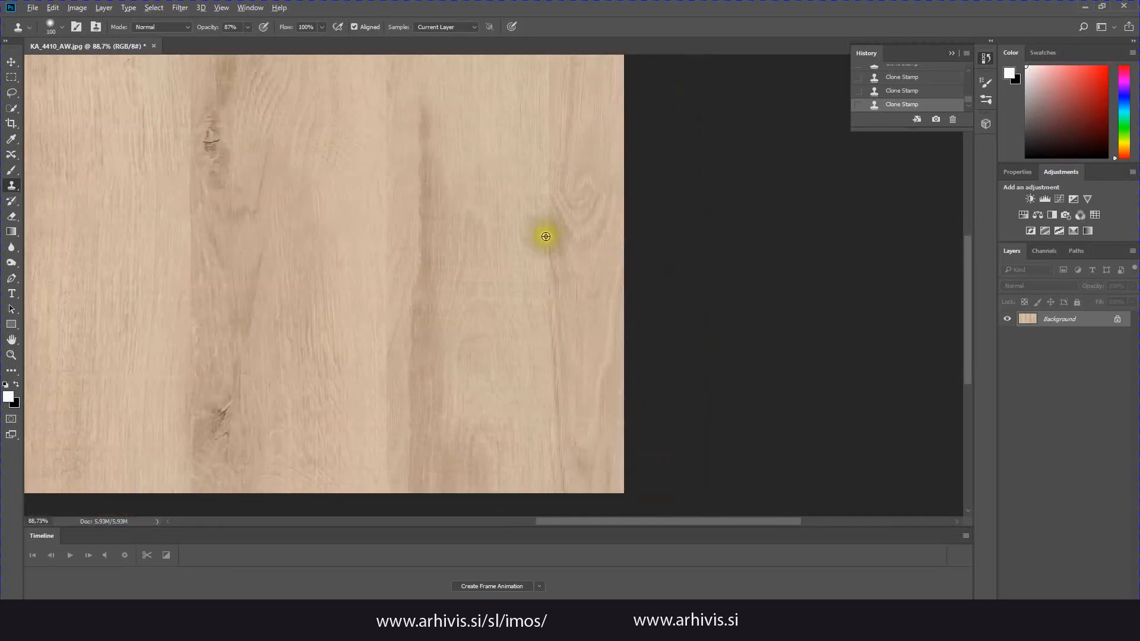
right_click_drag(609, 234, 593, 236, "alt")
left_click(605, 167, "alt")
left_click(568, 151)
Check the whole texture for leftover seam marks and retouch a spot near its left edge.
scroll(593, 225, "down", 2, "alt")
left_click_drag(579, 194, 840, 270)
scroll(817, 265, "up", 5, "alt")
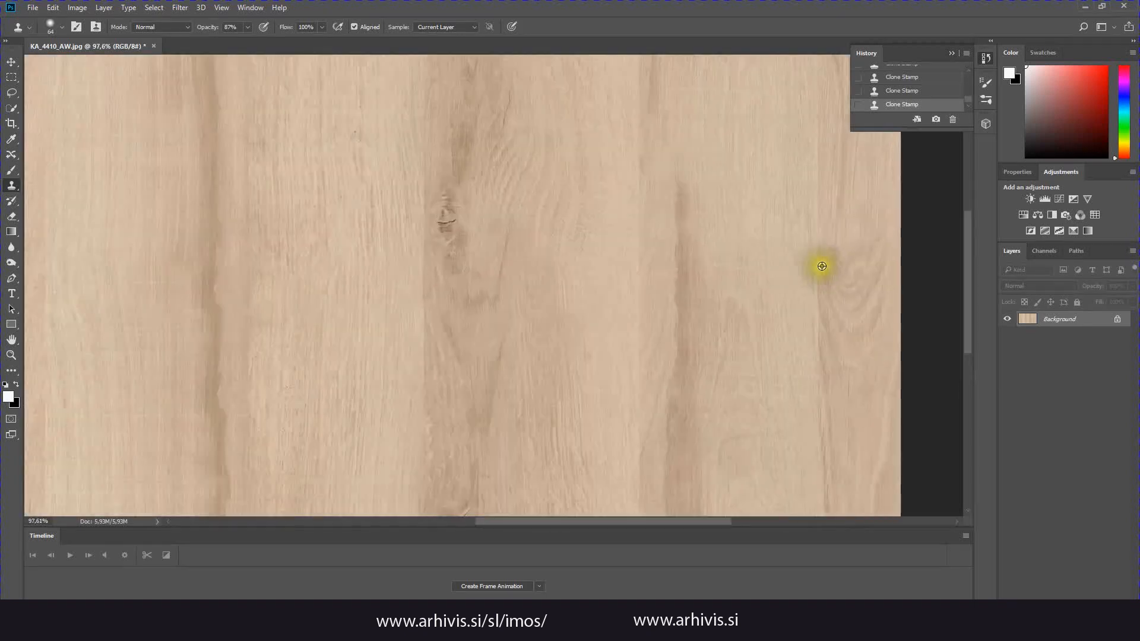
scroll(800, 292, "down", 5, "alt")
scroll(784, 290, "down", 2, "alt")
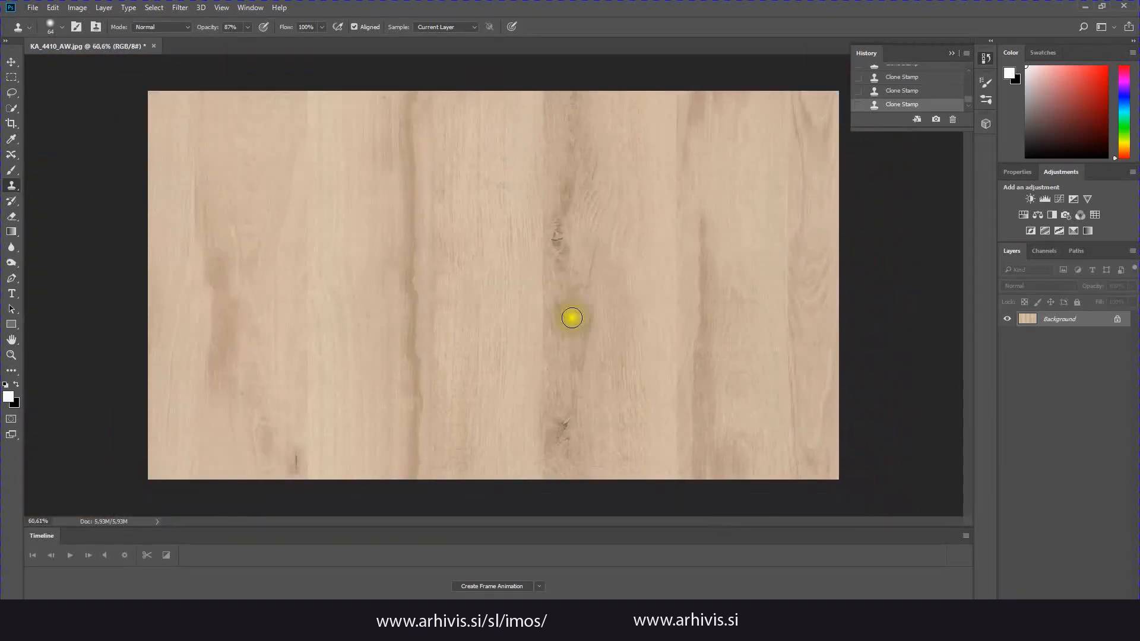
scroll(196, 252, "up", 6, "alt")
left_click(145, 209)
scroll(226, 372, "down", 3, "alt")
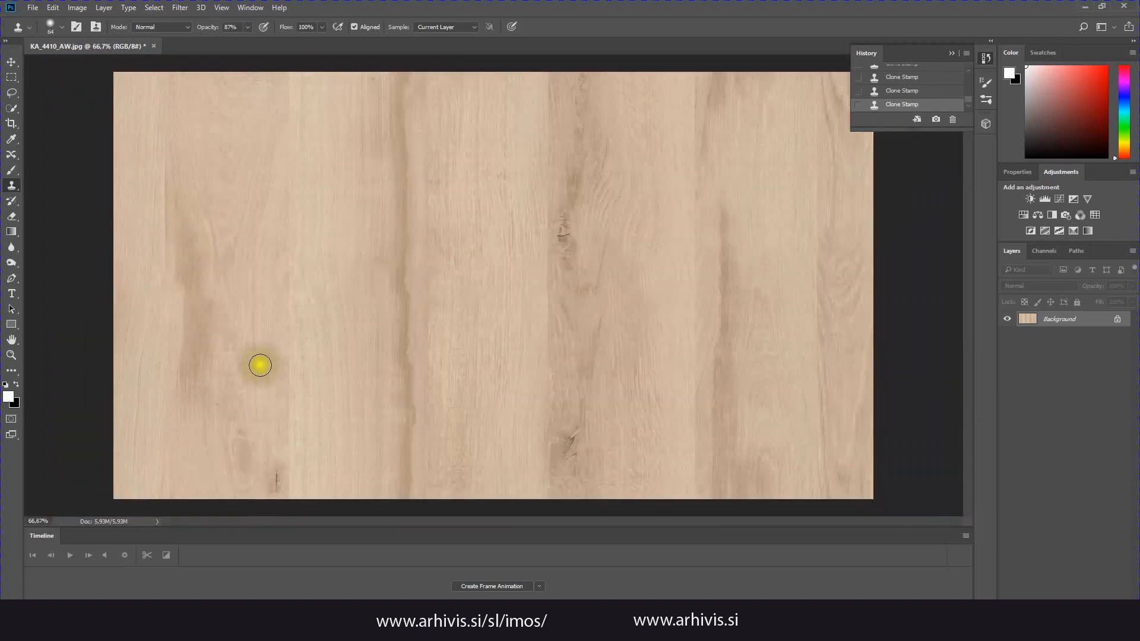
Save the texture to the Desktop as JPEG KA_4410_AW at quality 12 (Maximum), replacing the existing file.
left_click(32, 7)
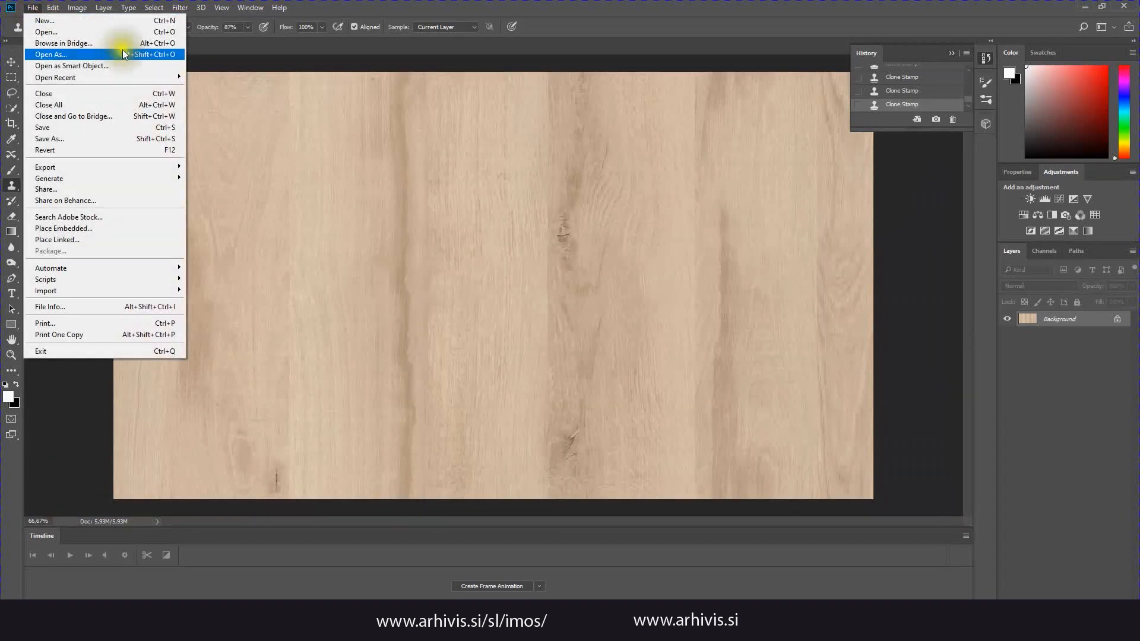
left_click(148, 140)
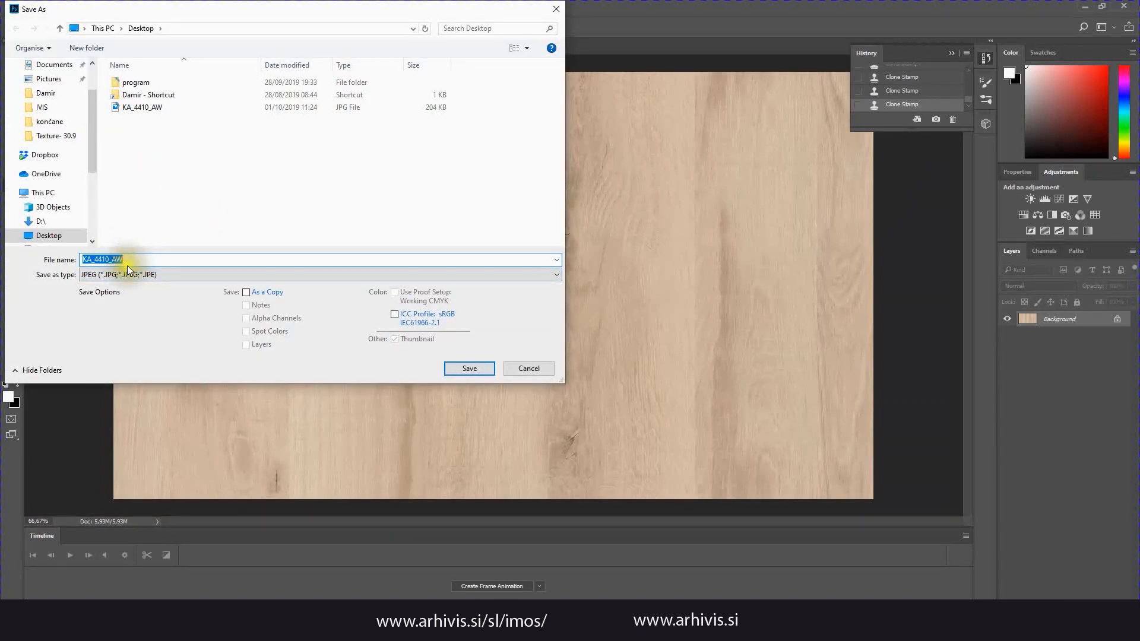
left_click(125, 275)
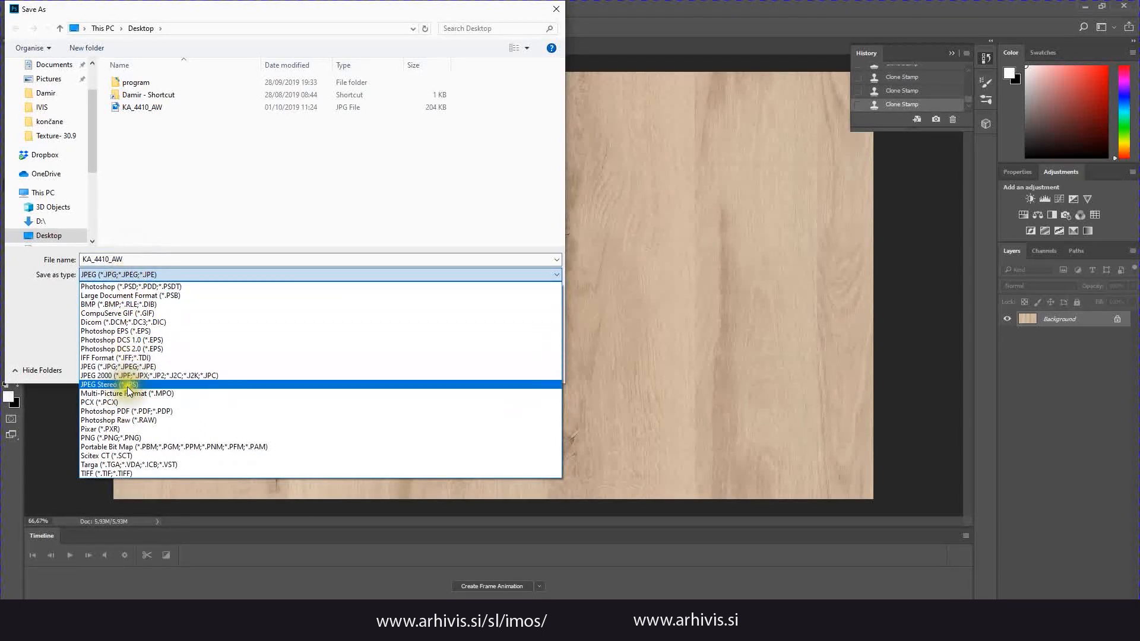
left_click(135, 366)
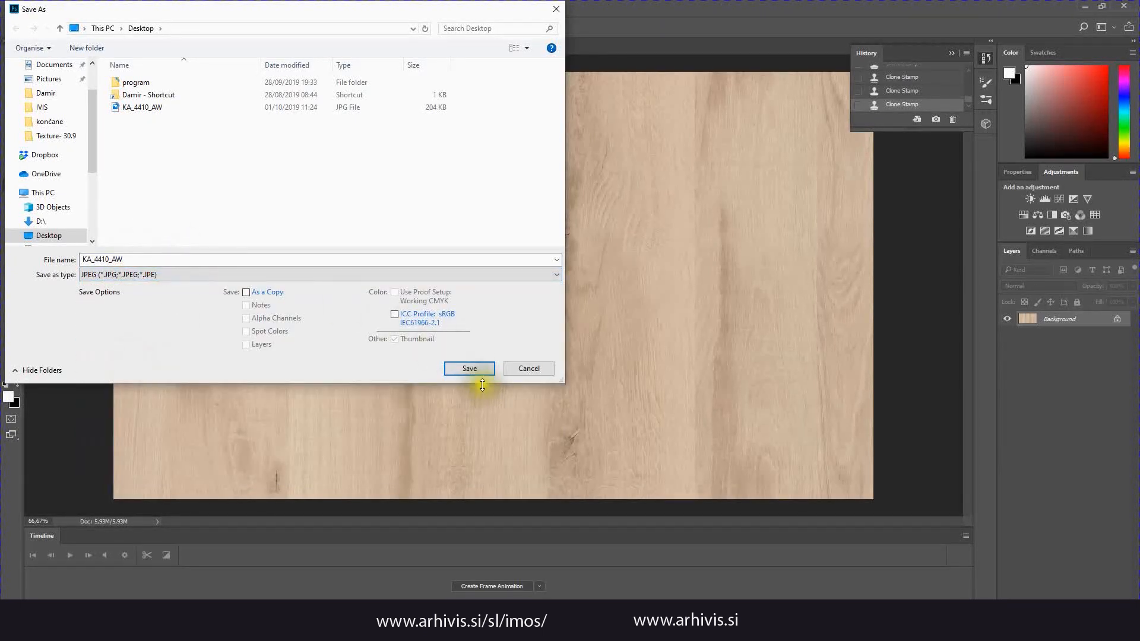
left_click(469, 368)
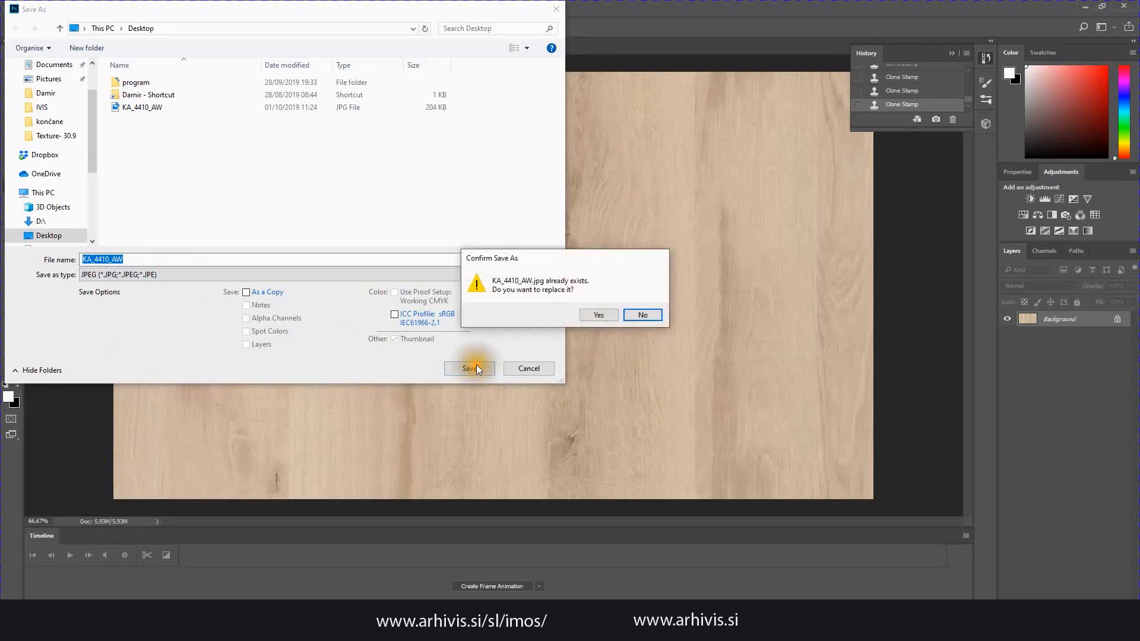
left_click(593, 318)
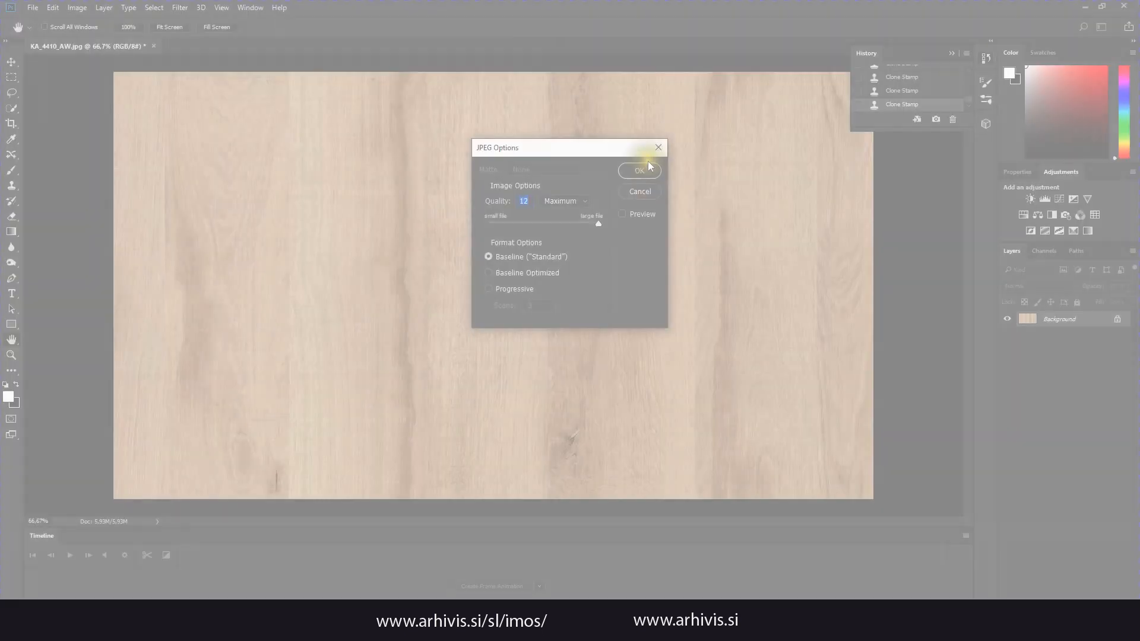
left_click(640, 170)
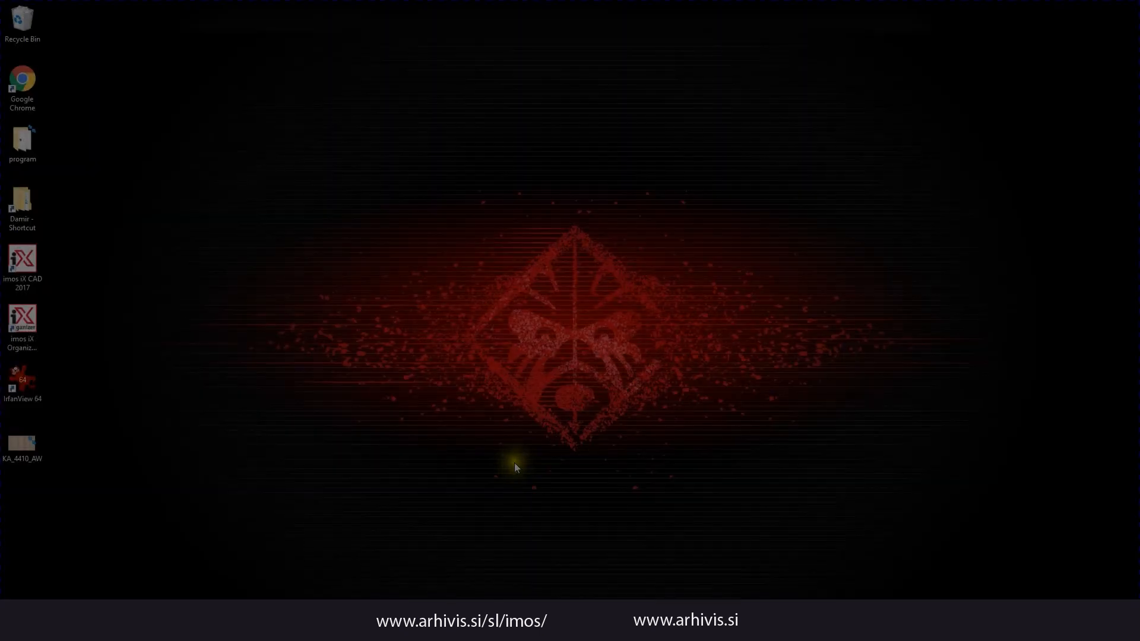
Open the folder C:\ProgramData\imos AG\Library\IVIS in File Explorer.
key("super+e")
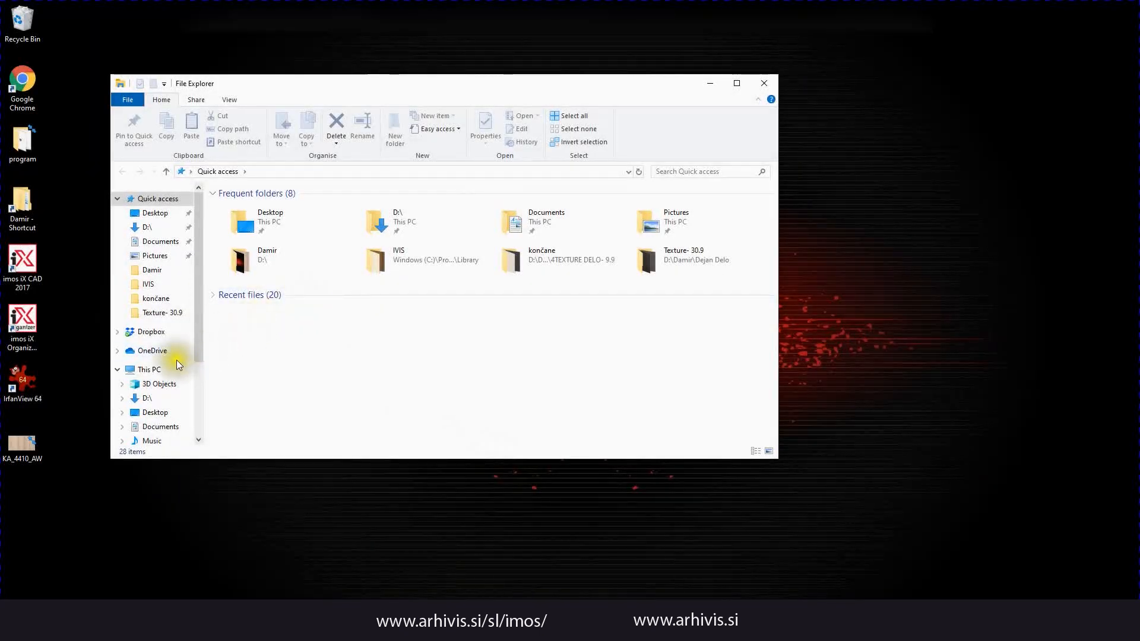
left_click(149, 369)
double_click(258, 343)
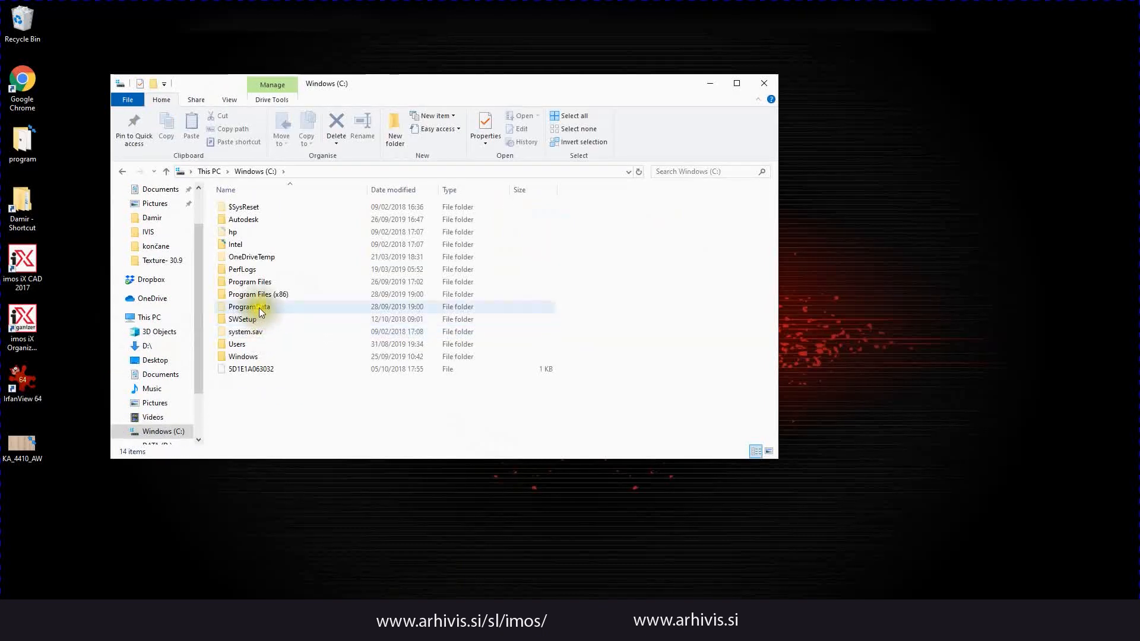
double_click(258, 307)
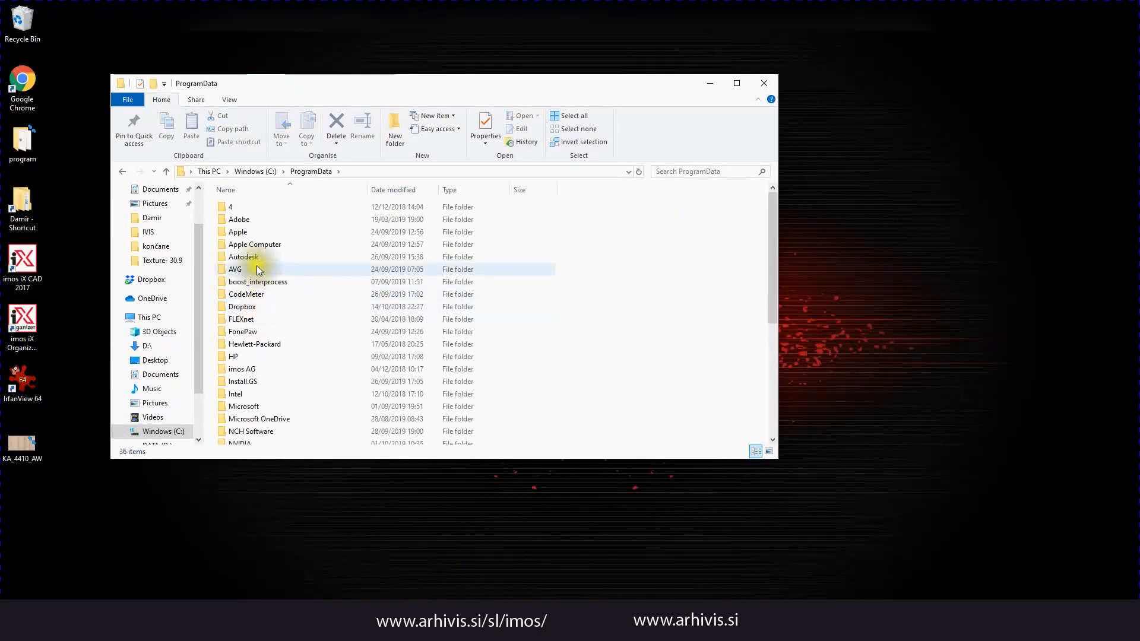
double_click(255, 369)
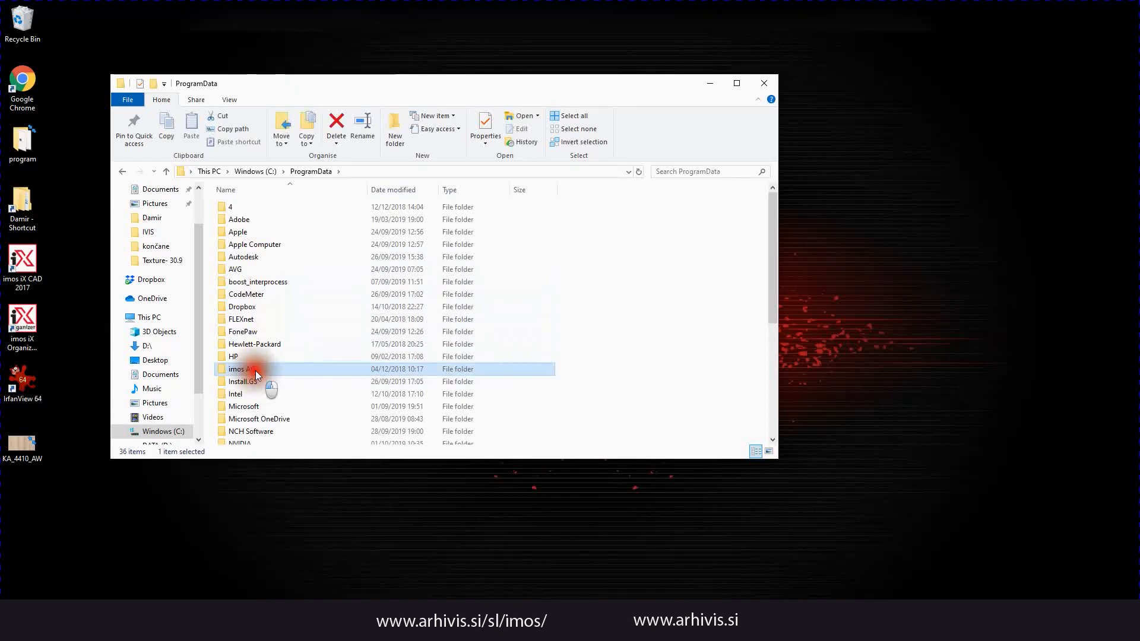
double_click(255, 235)
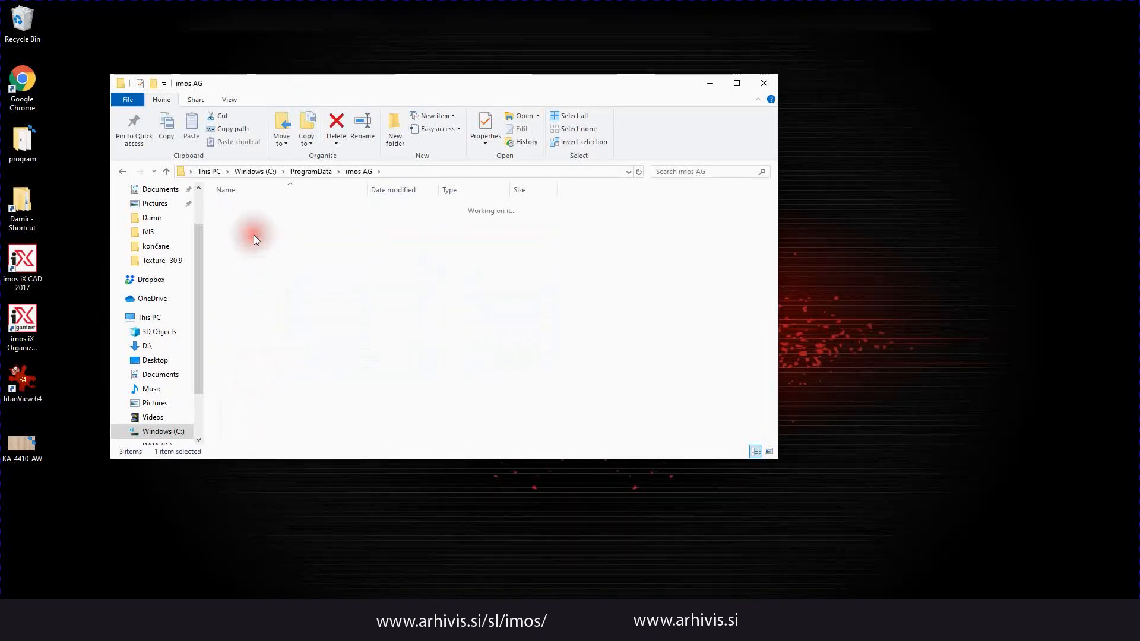
left_click(261, 319)
double_click(261, 319)
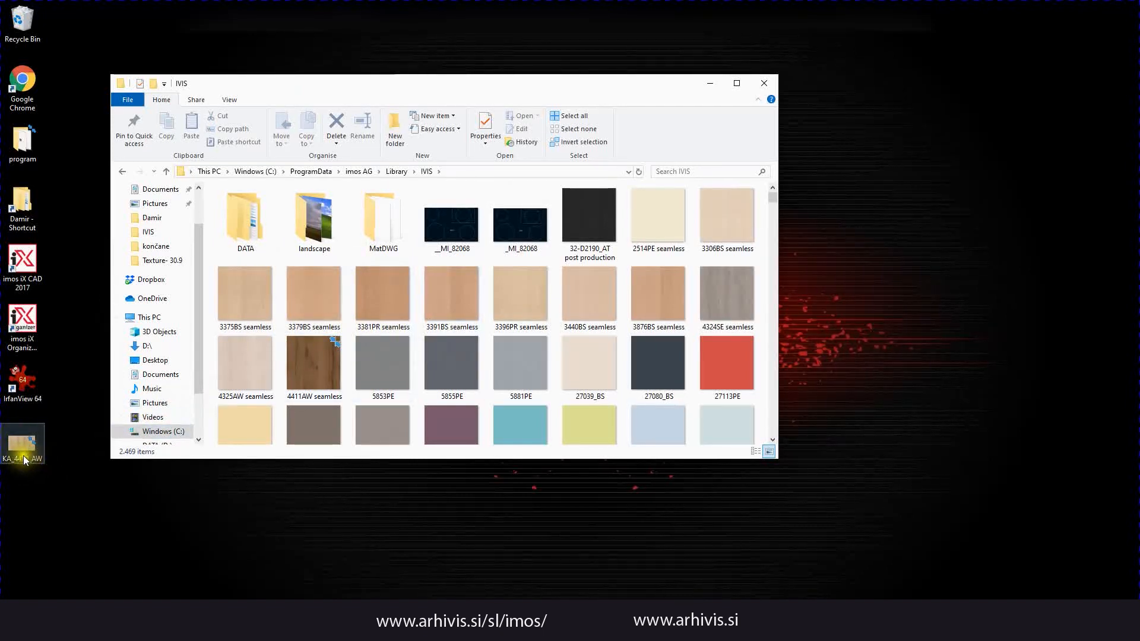
Move KA_4410_AW from the Desktop into the IVIS folder, replacing the file of the same name.
left_click_drag(23, 453, 446, 345)
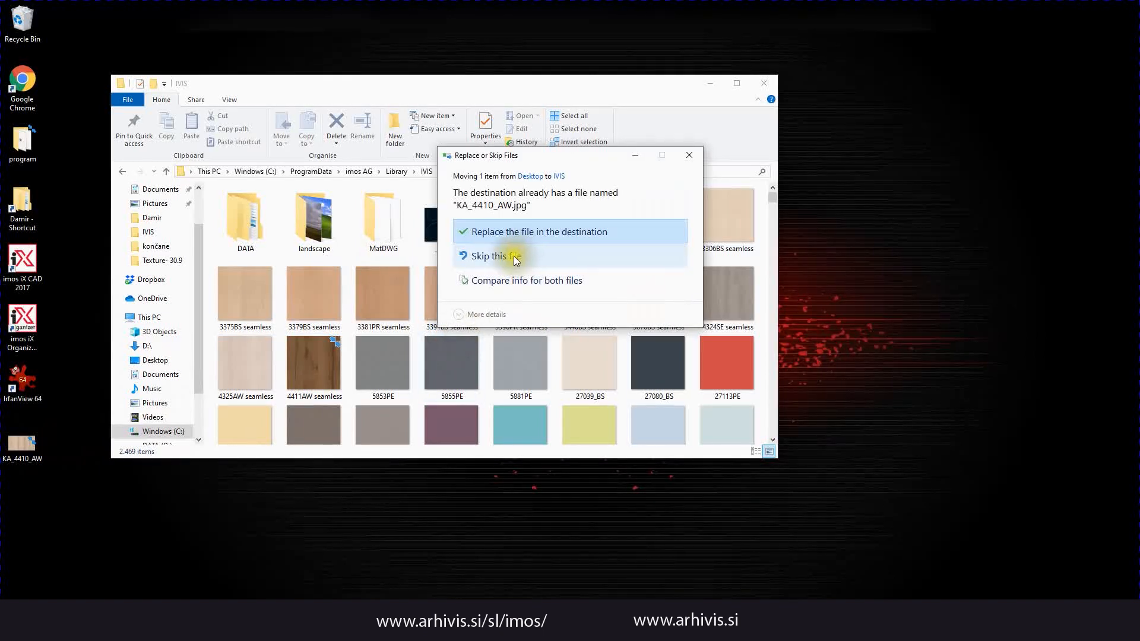
left_click(517, 233)
left_click_drag(772, 415, 777, 193)
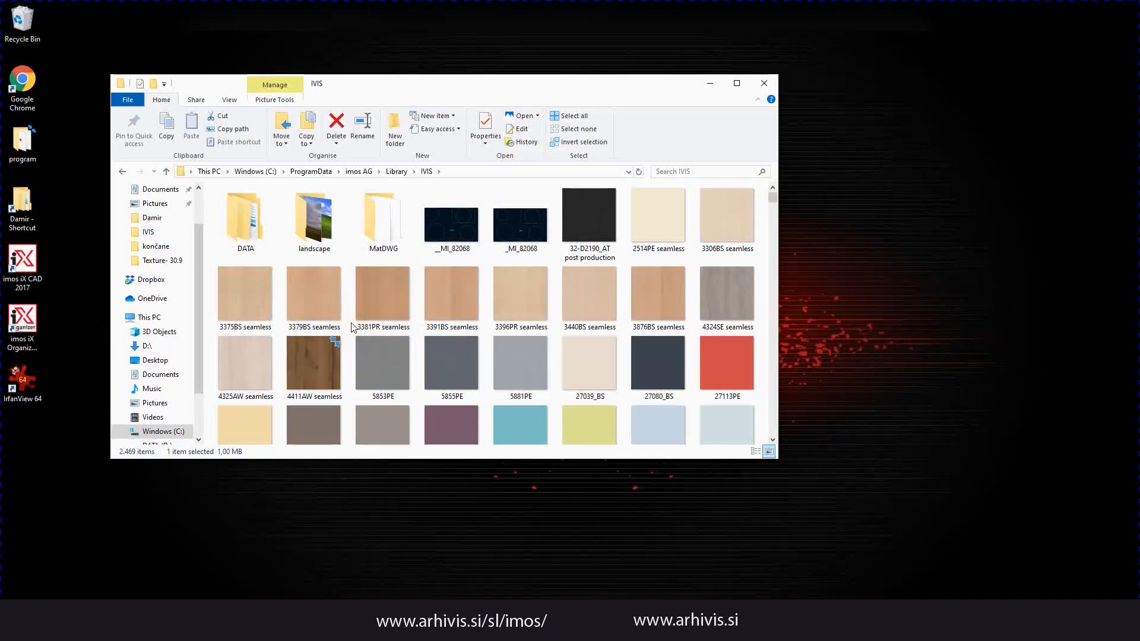
Search the MatDWG subfolder for "KA_" and select the material drawing KA_K4334AW.
double_click(398, 215)
scroll(355, 279, "down", 3)
scroll(355, 280, "down", 15)
left_click(670, 194)
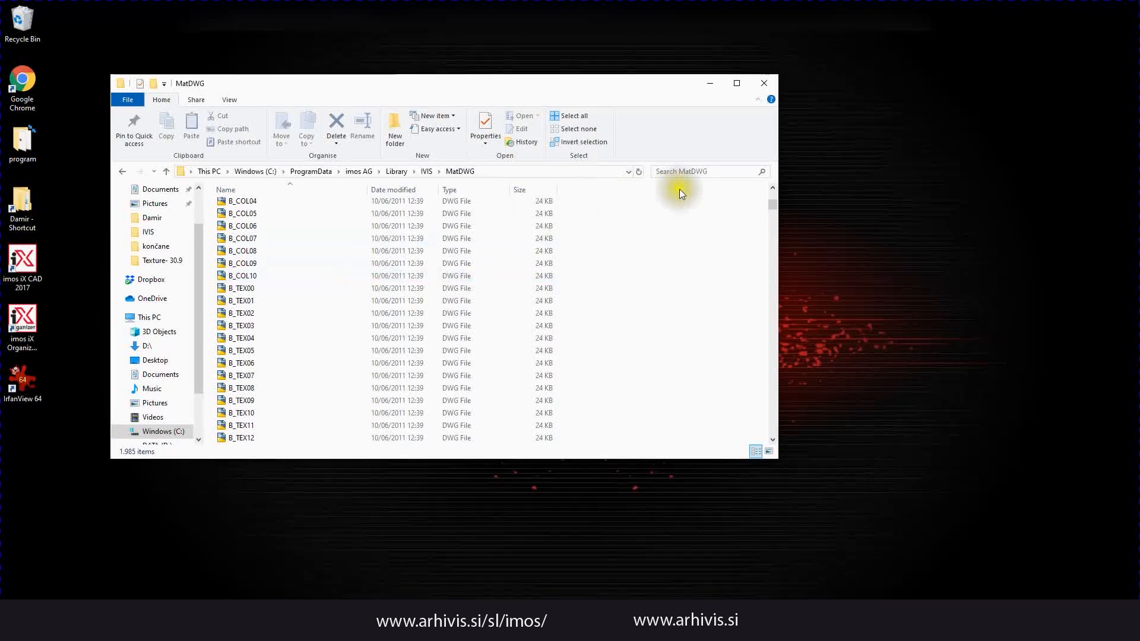
left_click(691, 175)
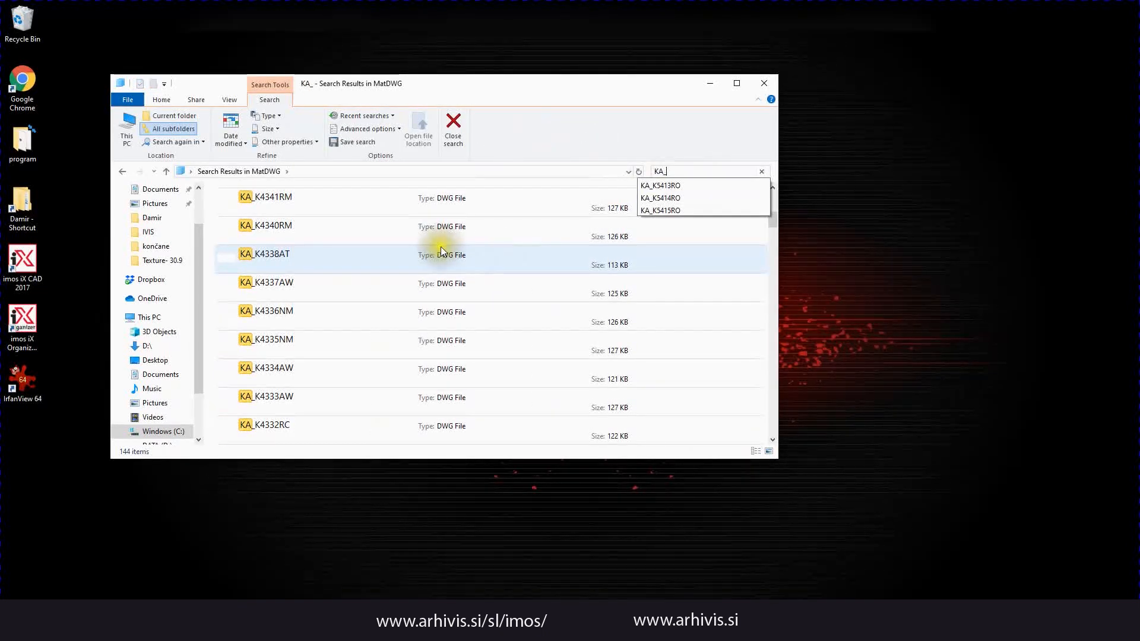
scroll(437, 245, "down", 3)
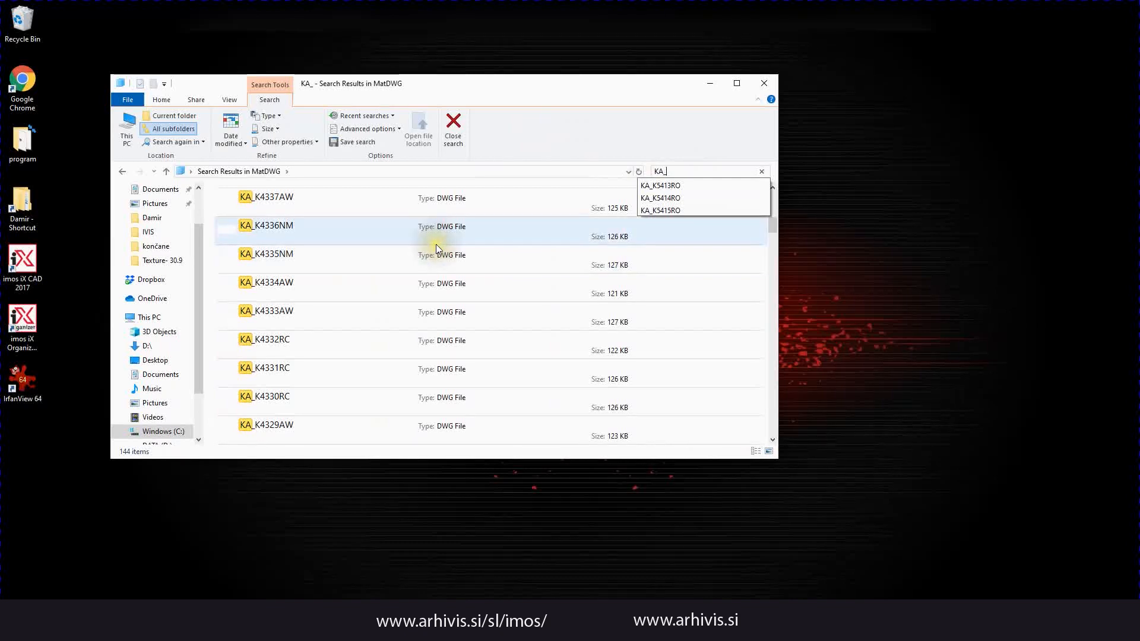
left_click(272, 286)
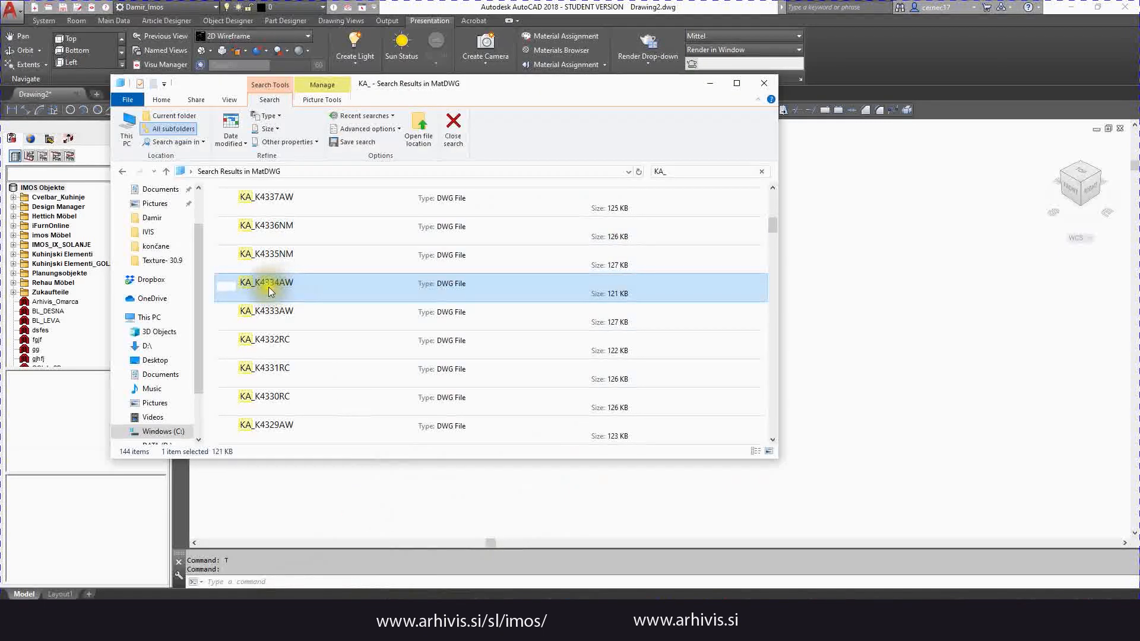
Insert the KA_K4334AW drawing as a block into the open AutoCAD drawing Drawing2.dwg.
left_click_drag(264, 290, 878, 266)
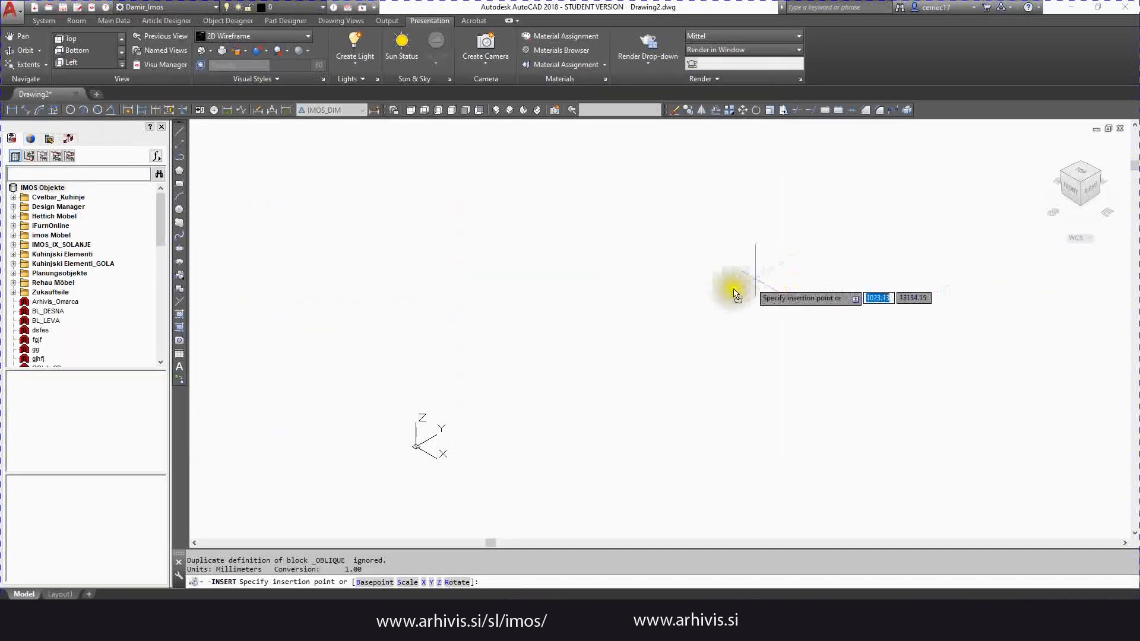
left_click(645, 302)
left_click(547, 297)
left_click(544, 342)
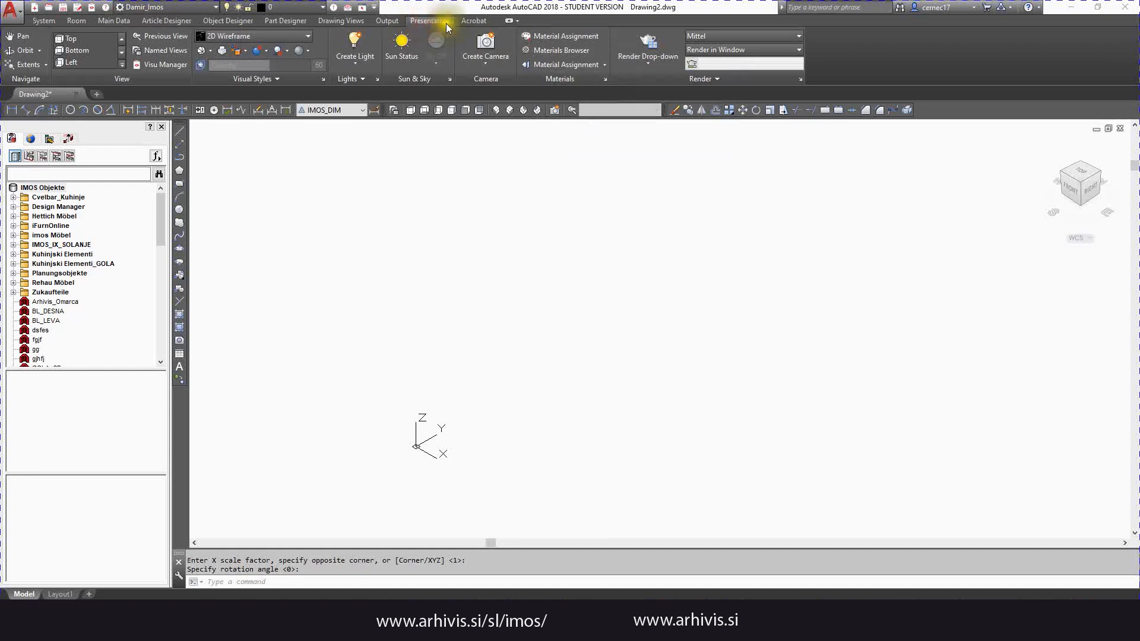
Open the KA_K4334AW material from the Materials Browser for editing and rename it KA_4410_AW.
left_click(549, 51)
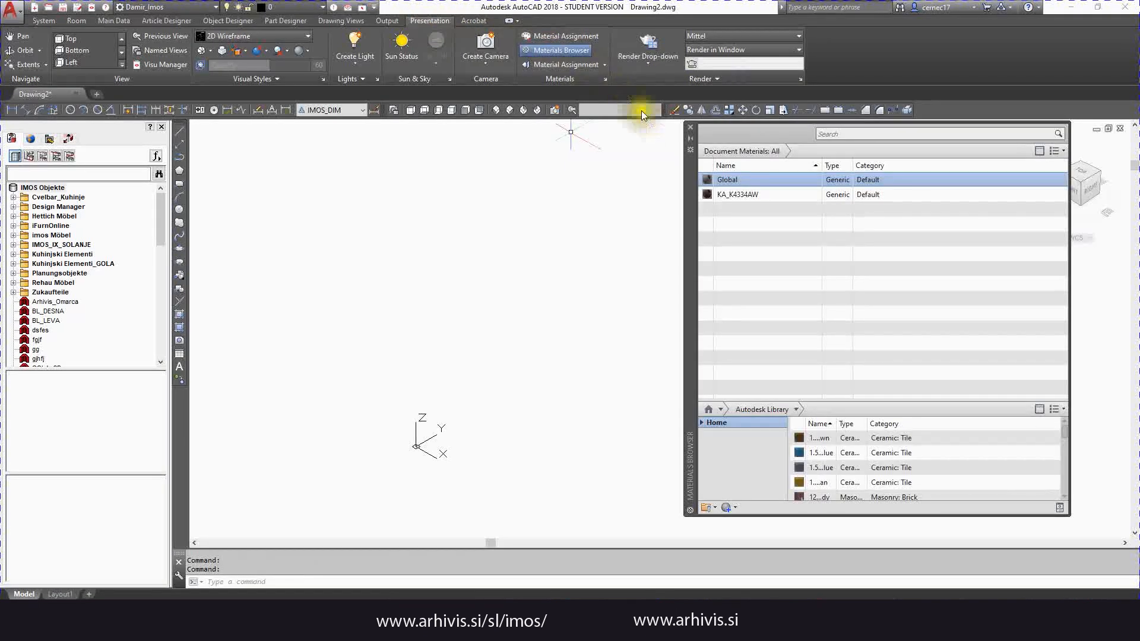
double_click(734, 196)
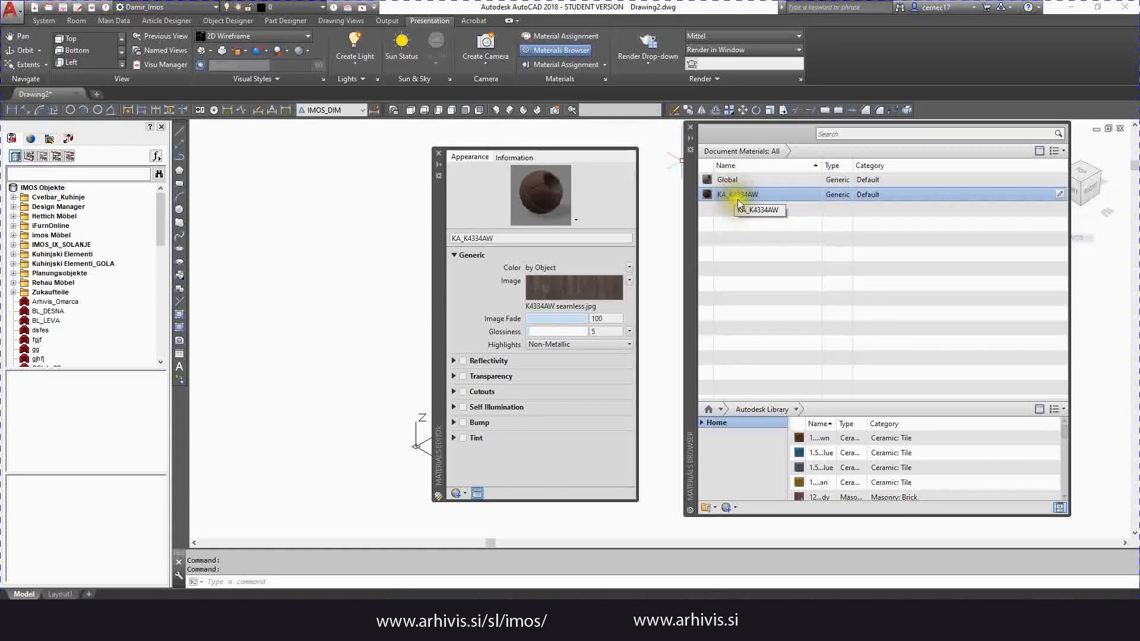
right_click(494, 238)
left_click(493, 237)
left_click(476, 237)
left_click(468, 238)
left_click(516, 158)
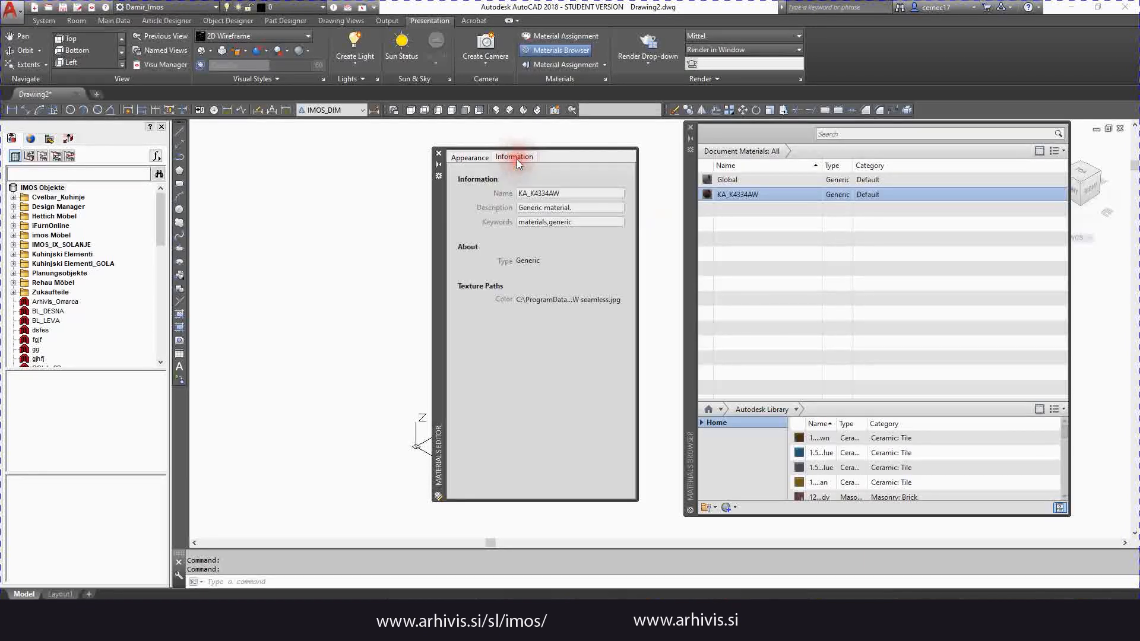
left_click(551, 191)
left_click_drag(563, 194, 478, 189)
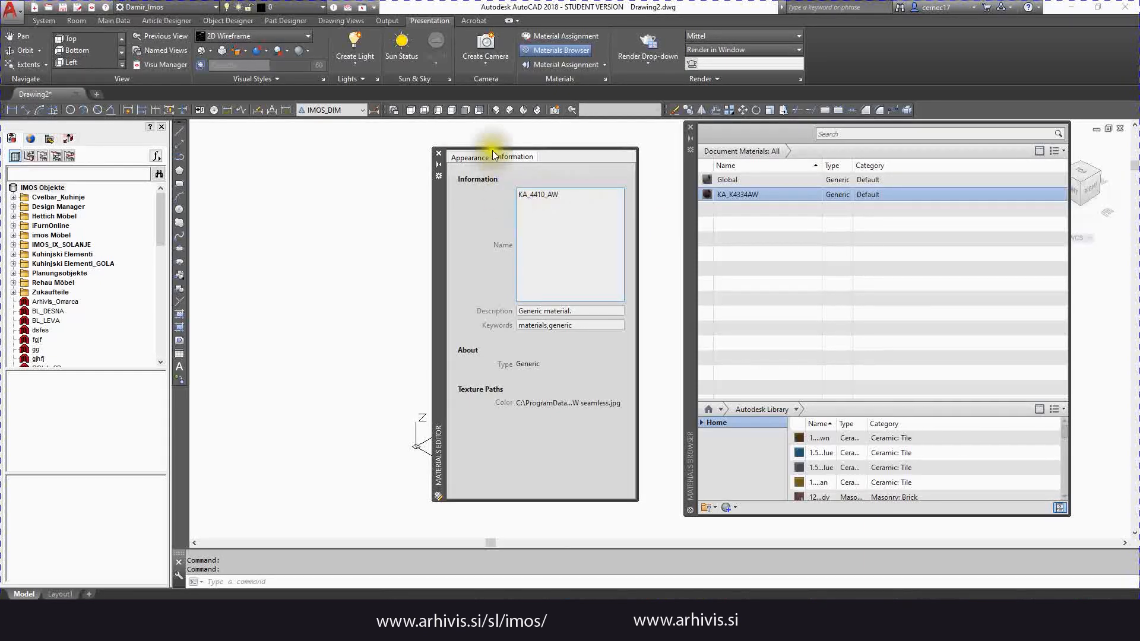
Replace the KA_4410_AW material's image with the KA_4410_AW JPG texture from the IVIS folder.
left_click(457, 160)
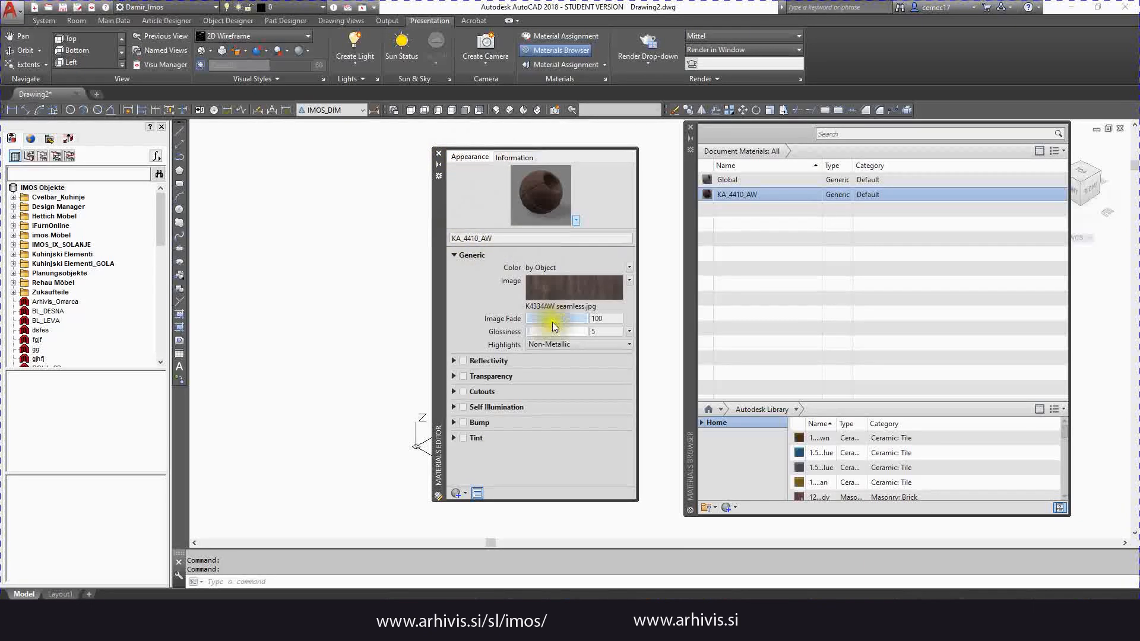
left_click(556, 302)
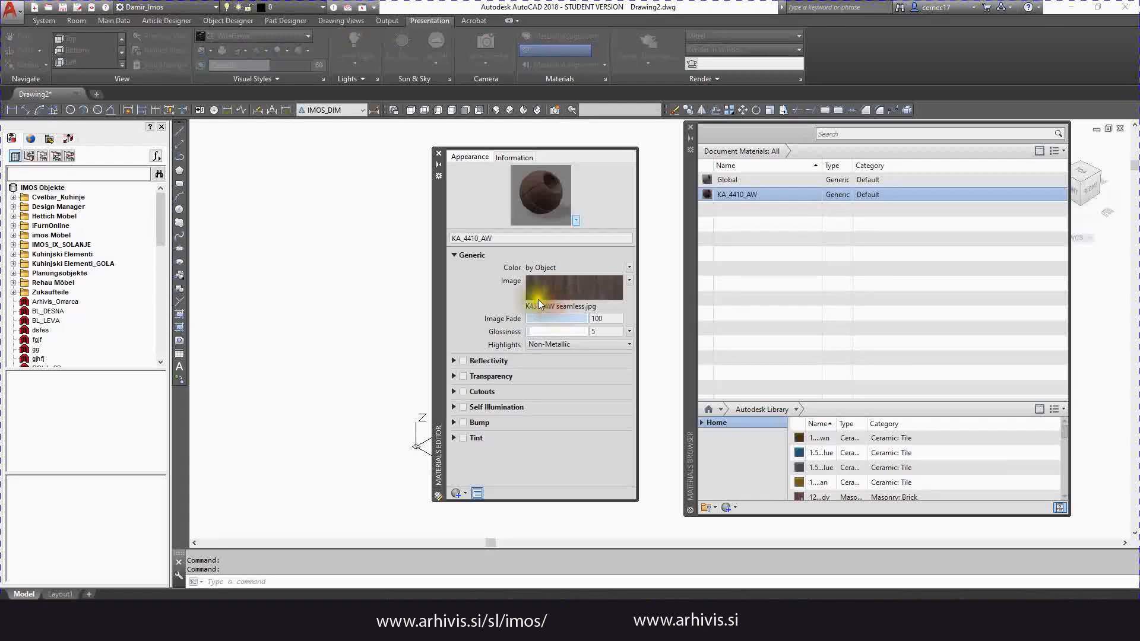
left_click(946, 319)
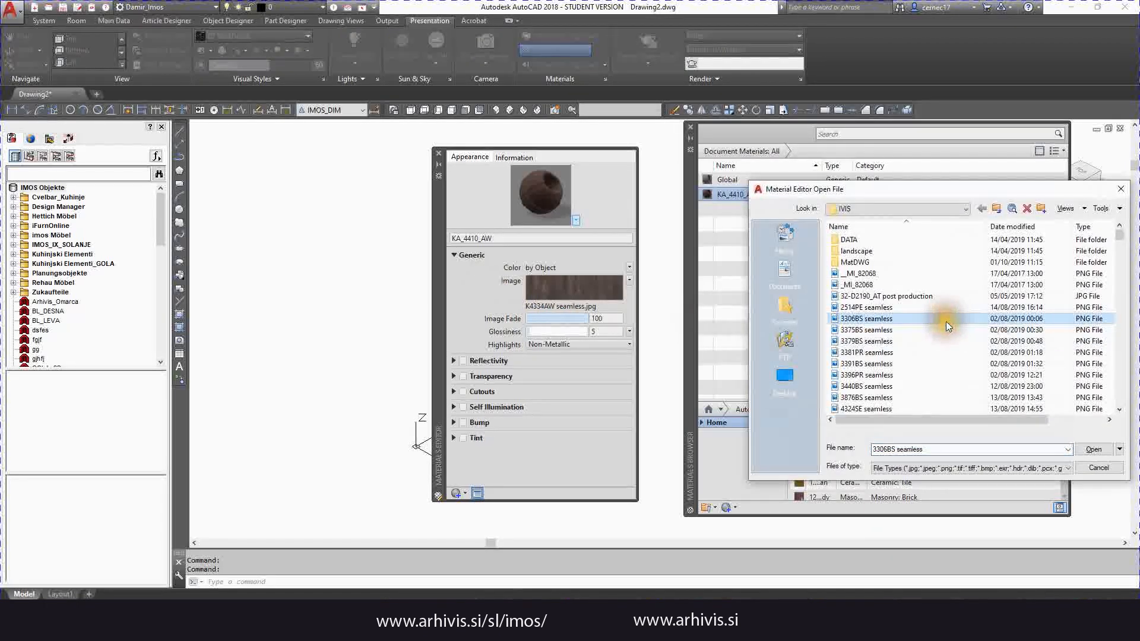
key("k")
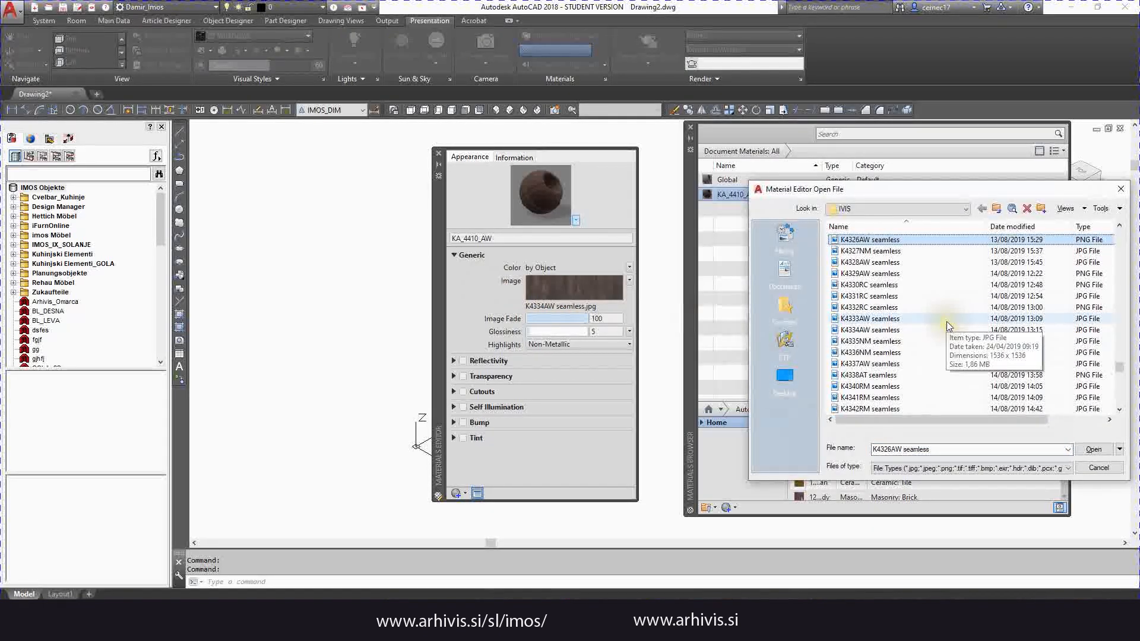
key("k")
key("k")
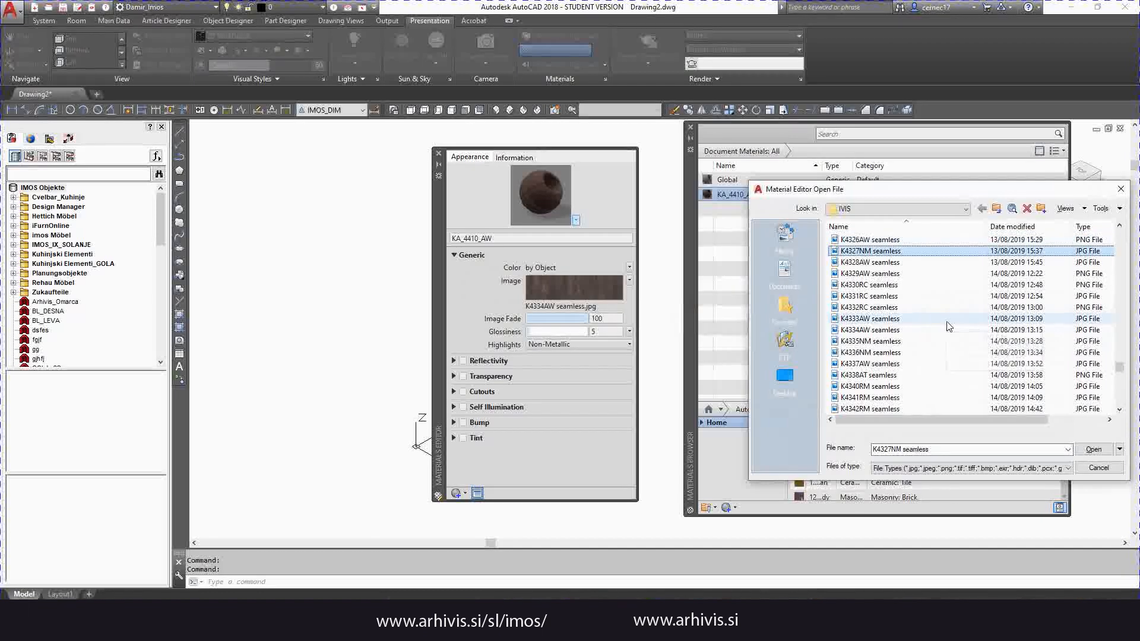
scroll(947, 326, "down", 4)
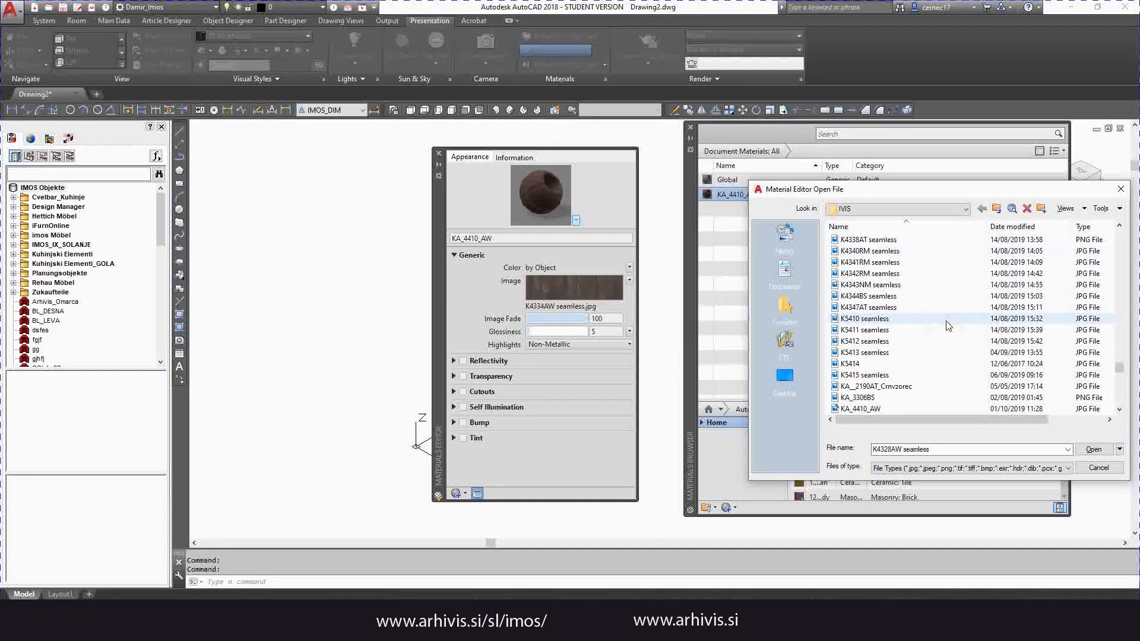
scroll(943, 353, "down", 5)
scroll(942, 347, "up", 1)
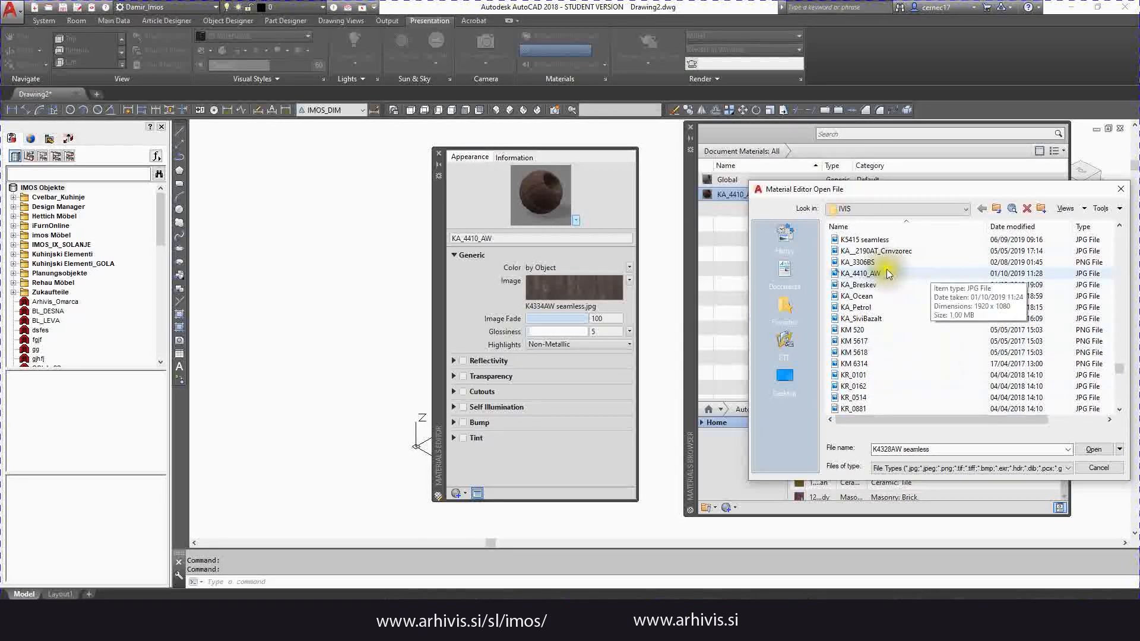
left_click(868, 273)
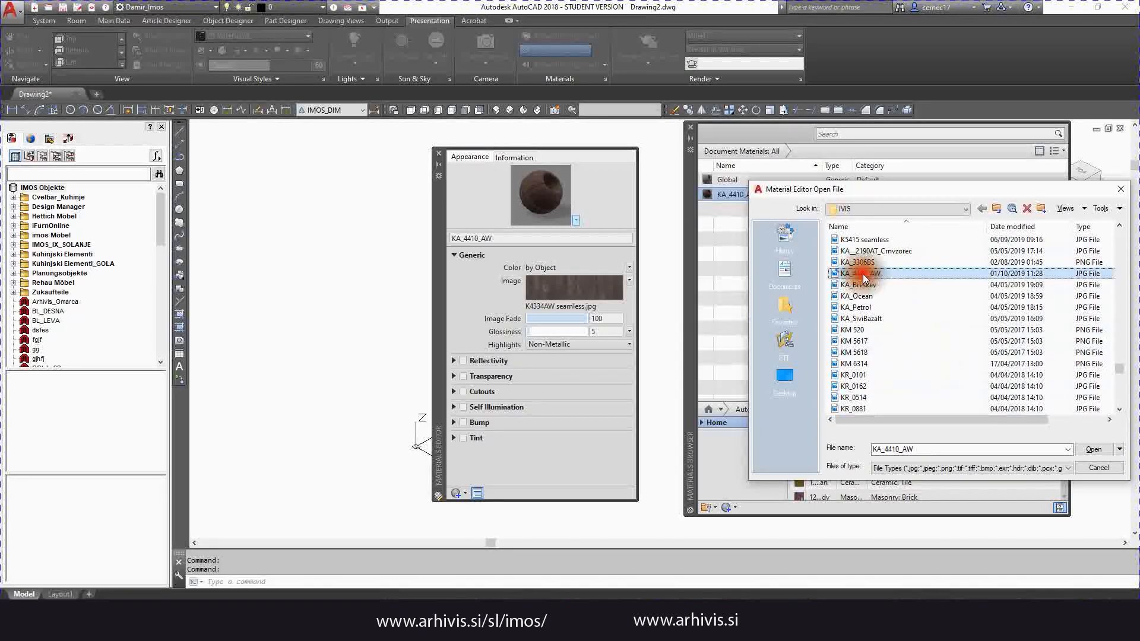
left_click(1094, 449)
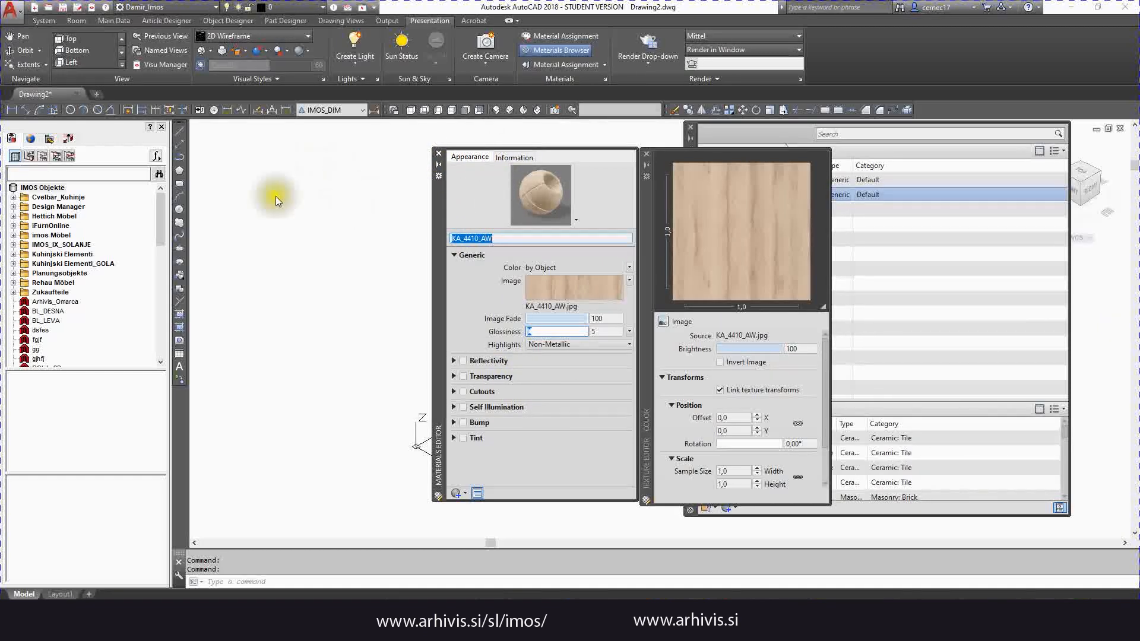
Start saving a copy of the drawing and browse to C:\ProgramData\imos AG\Library\IVIS\MatDWG as the destination.
left_click(12, 8)
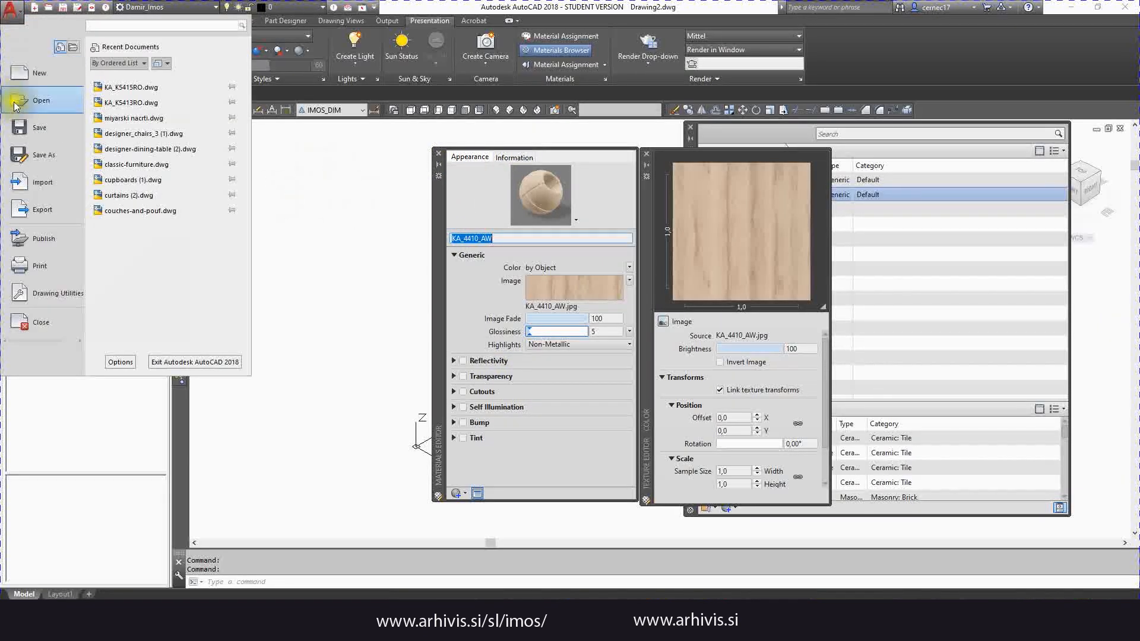
mouse_move(49, 162)
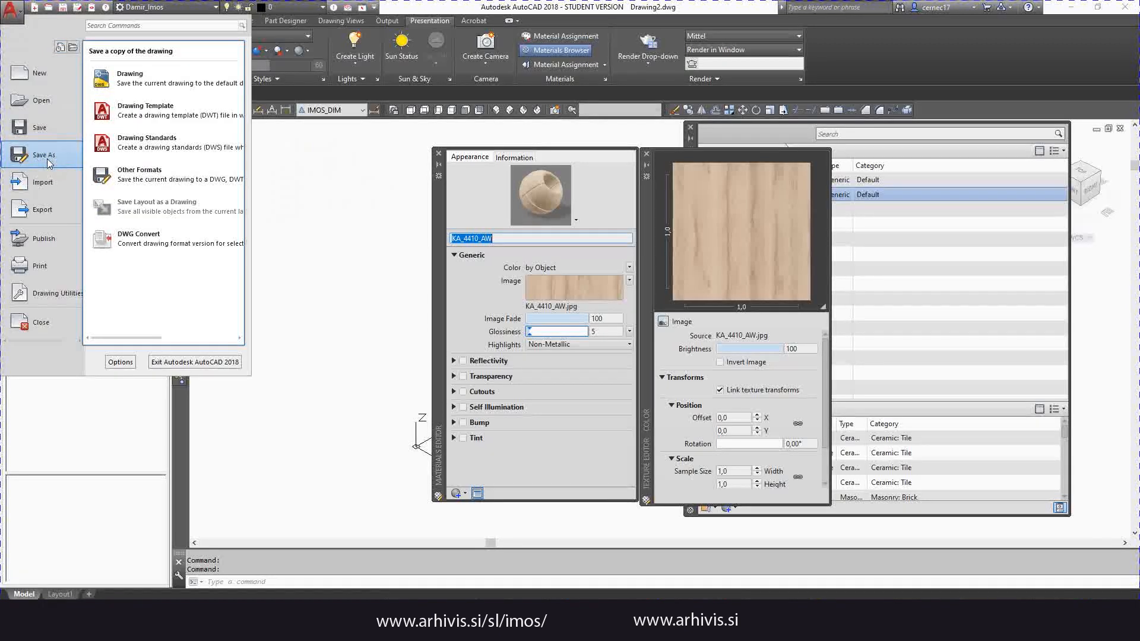
left_click(48, 157)
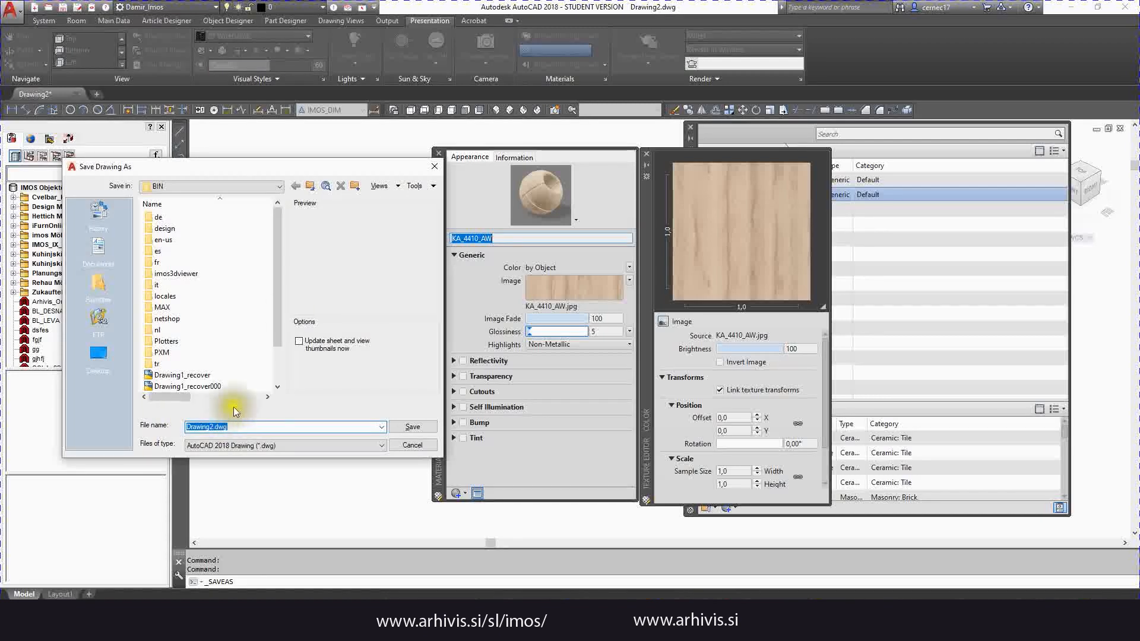
left_click(311, 186)
left_click(311, 186)
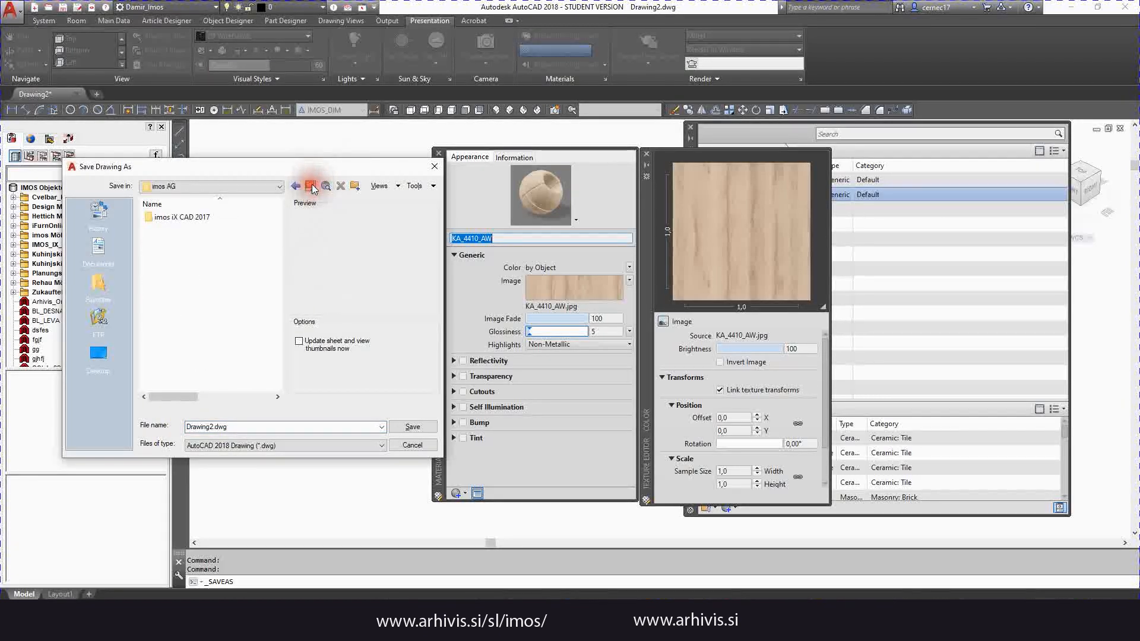
left_click(311, 186)
left_click(311, 186)
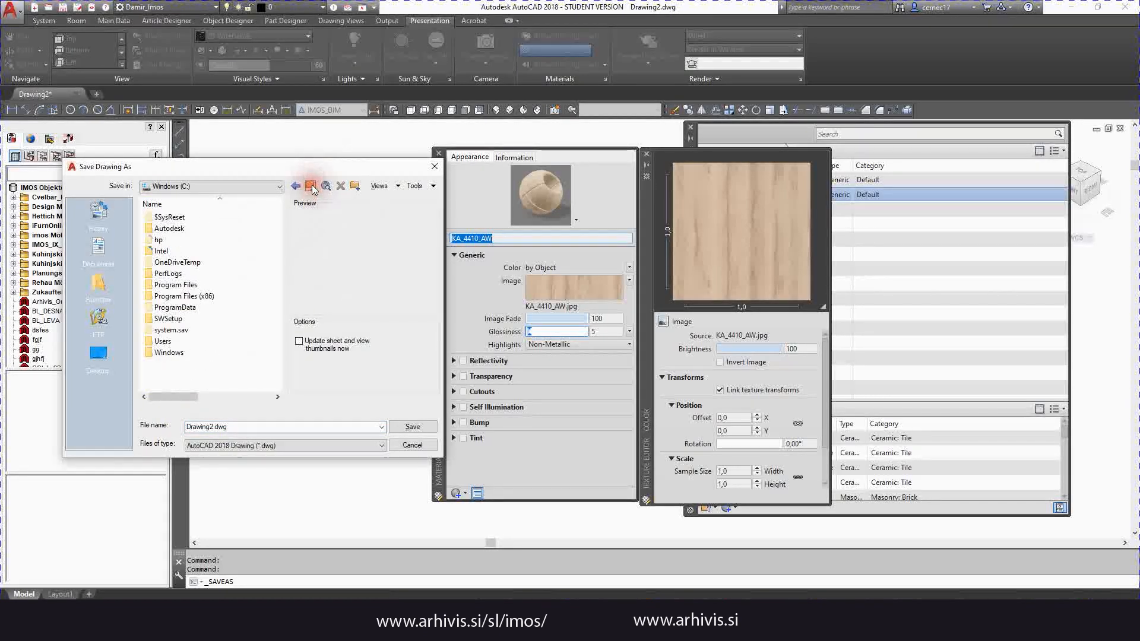
double_click(194, 308)
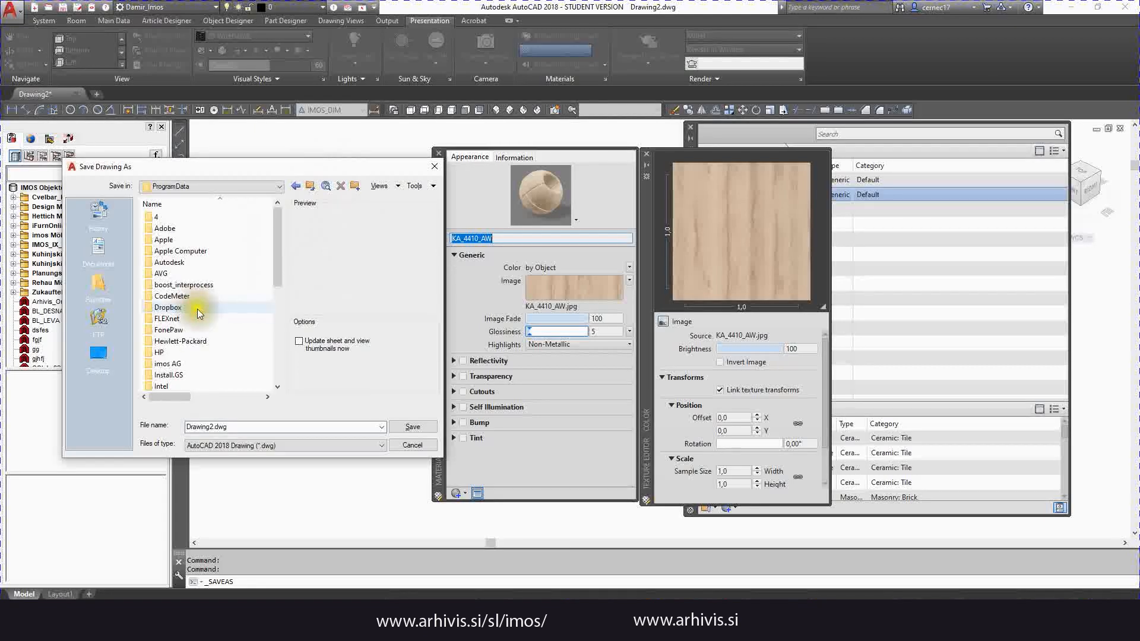
double_click(189, 361)
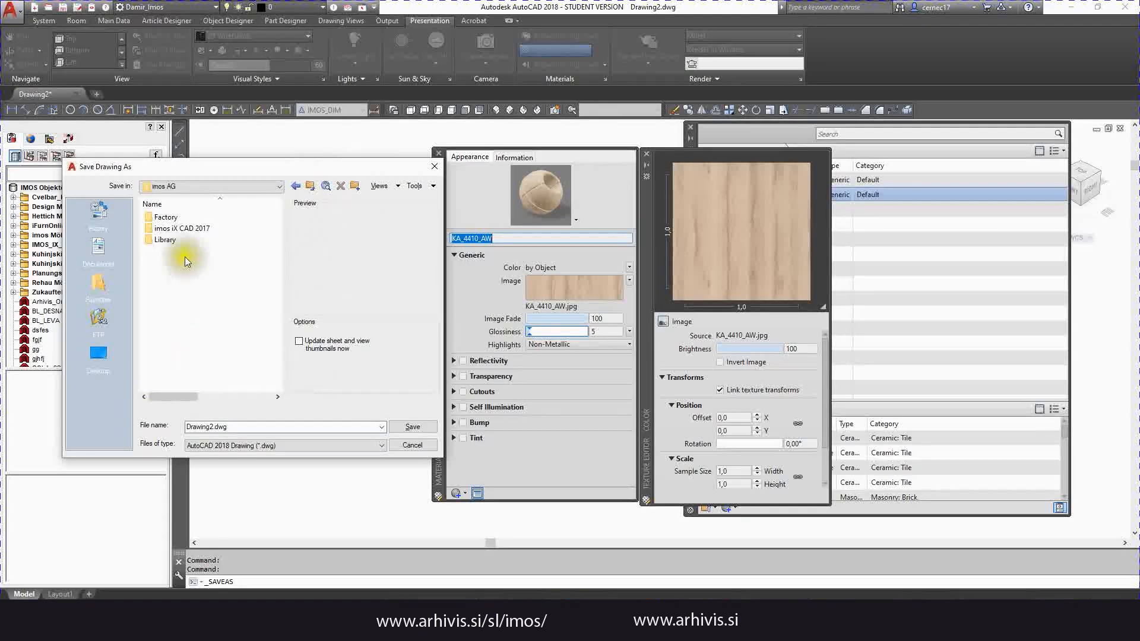
double_click(179, 242)
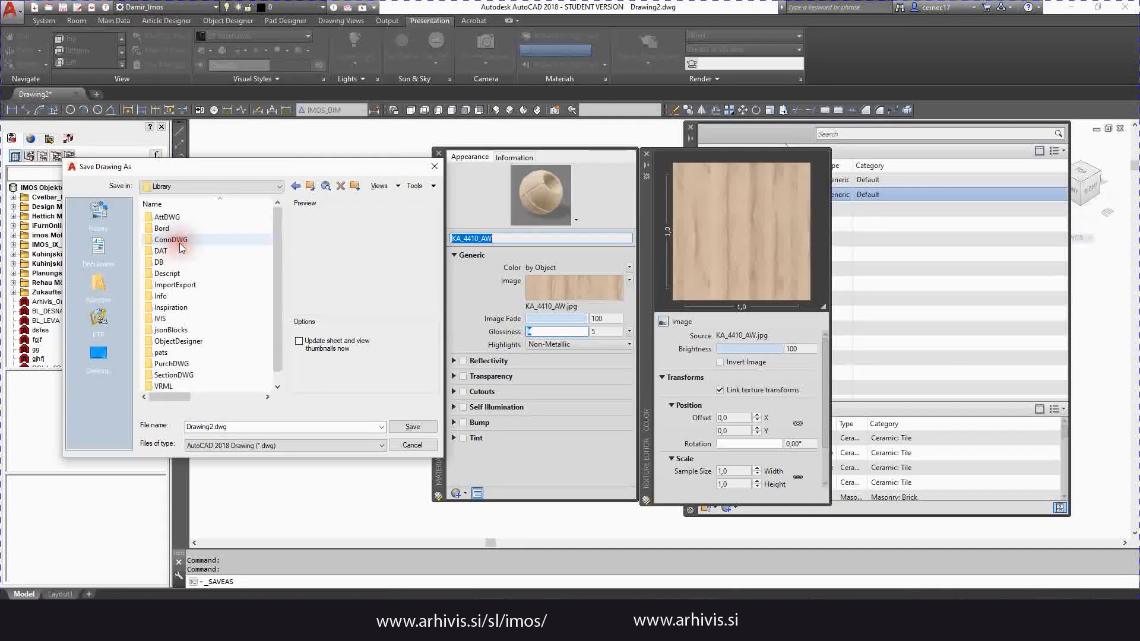
double_click(198, 321)
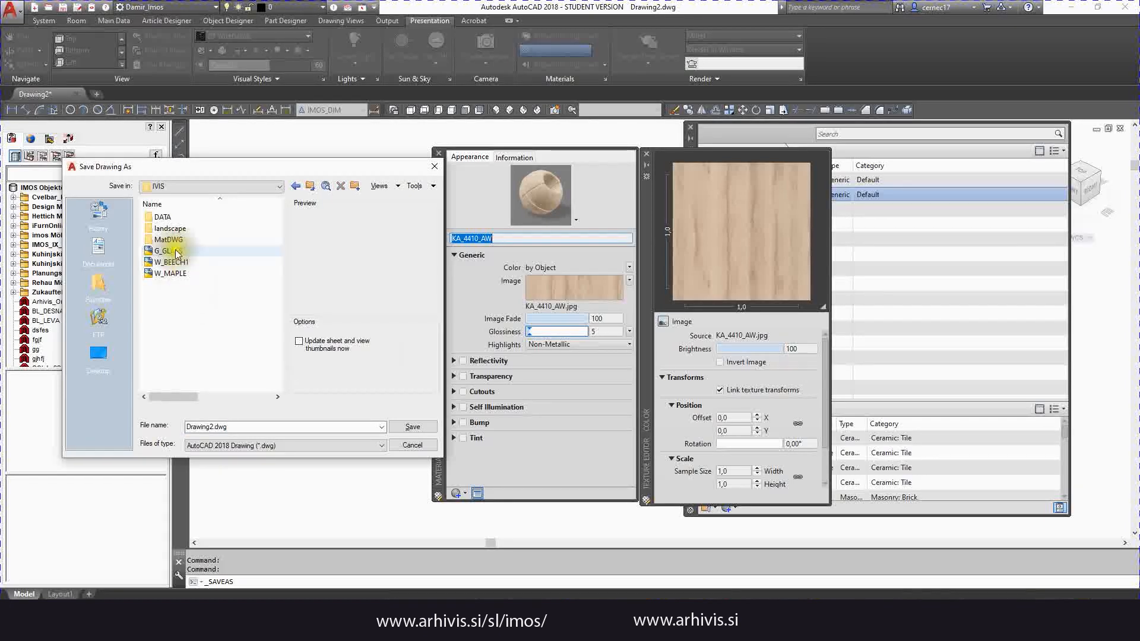
double_click(173, 241)
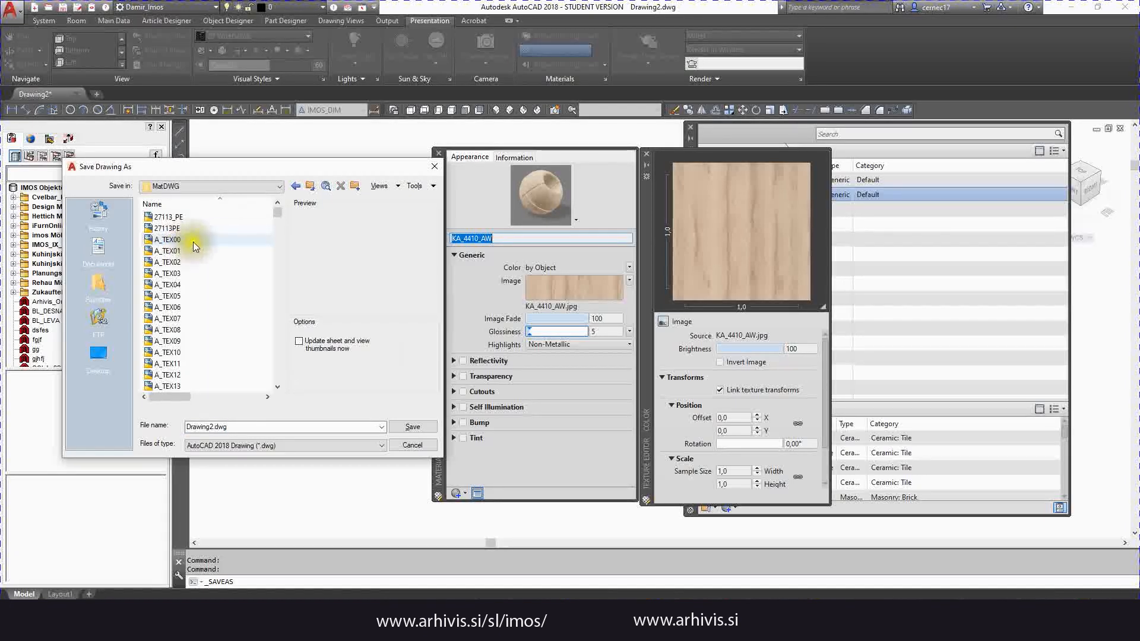
mouse_move(277, 212)
left_mouse_down()
mouse_move(275, 331)
mouse_move(272, 209)
left_mouse_up()
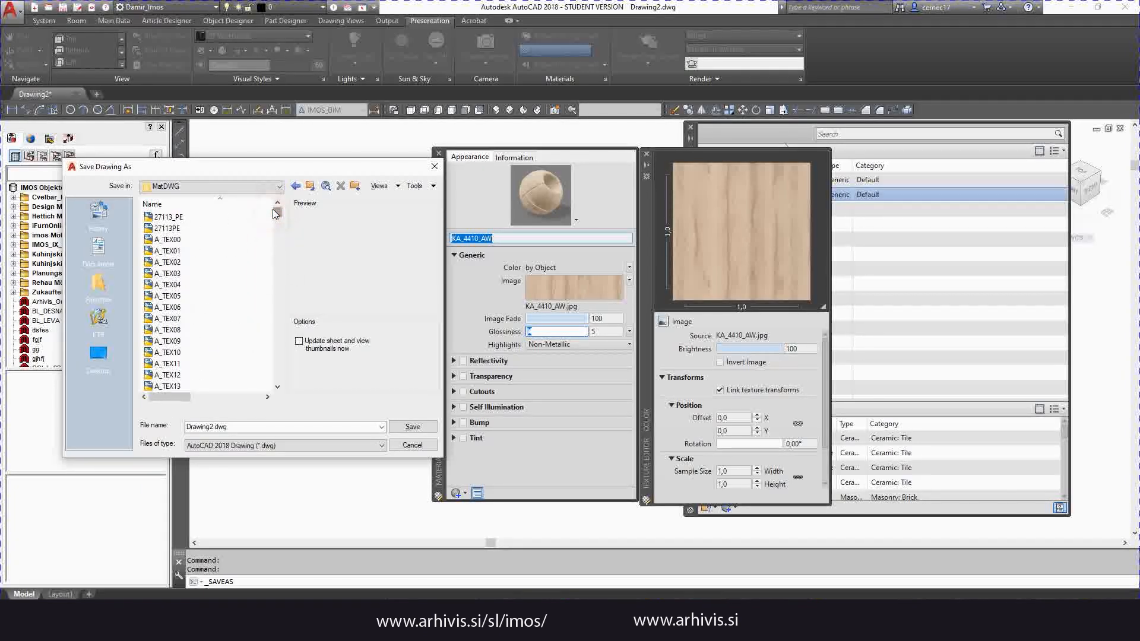
Enable updating of sheet and view thumbnails and save the drawing in MatDWG as KA_4410_AW in AutoCAD 2018 format.
left_click(299, 340)
double_click(236, 427)
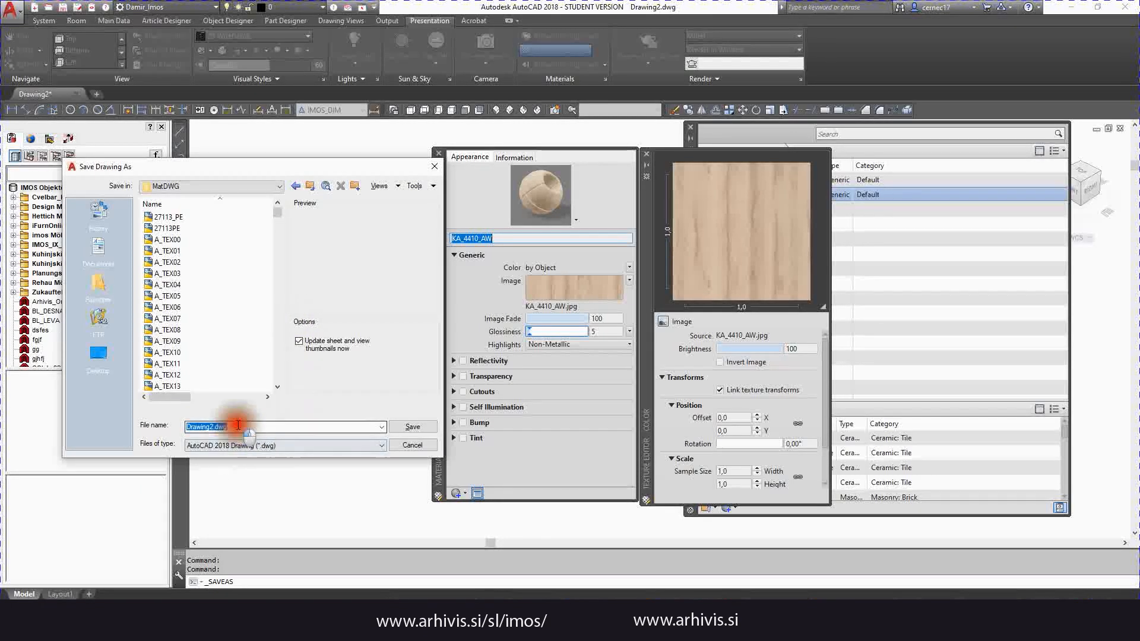
type("KA_4410_AW")
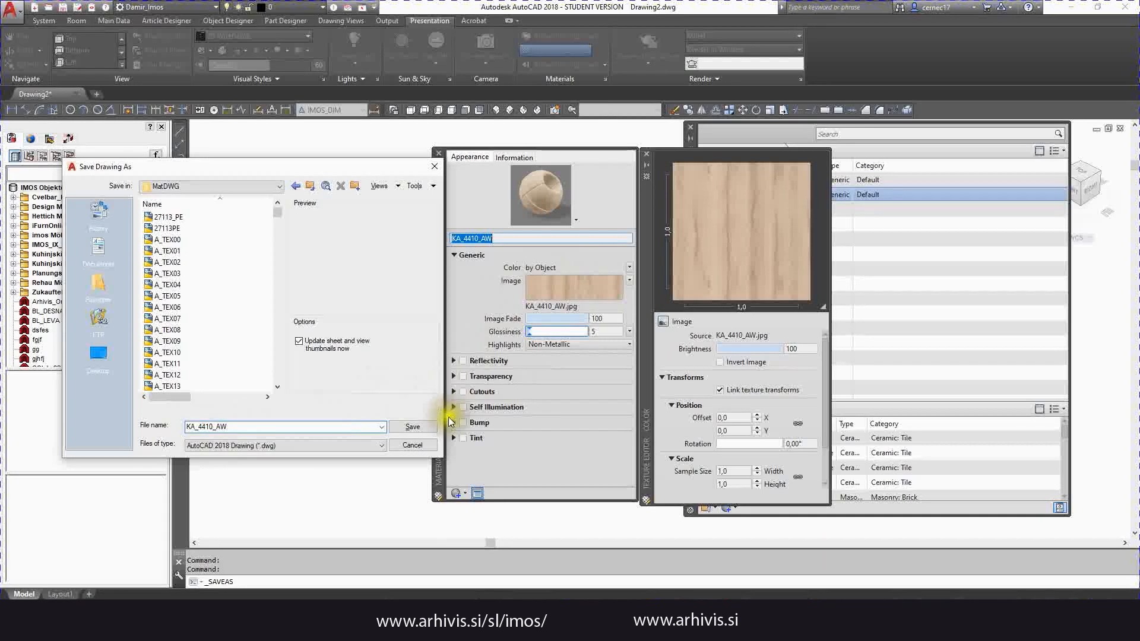
left_click(412, 431)
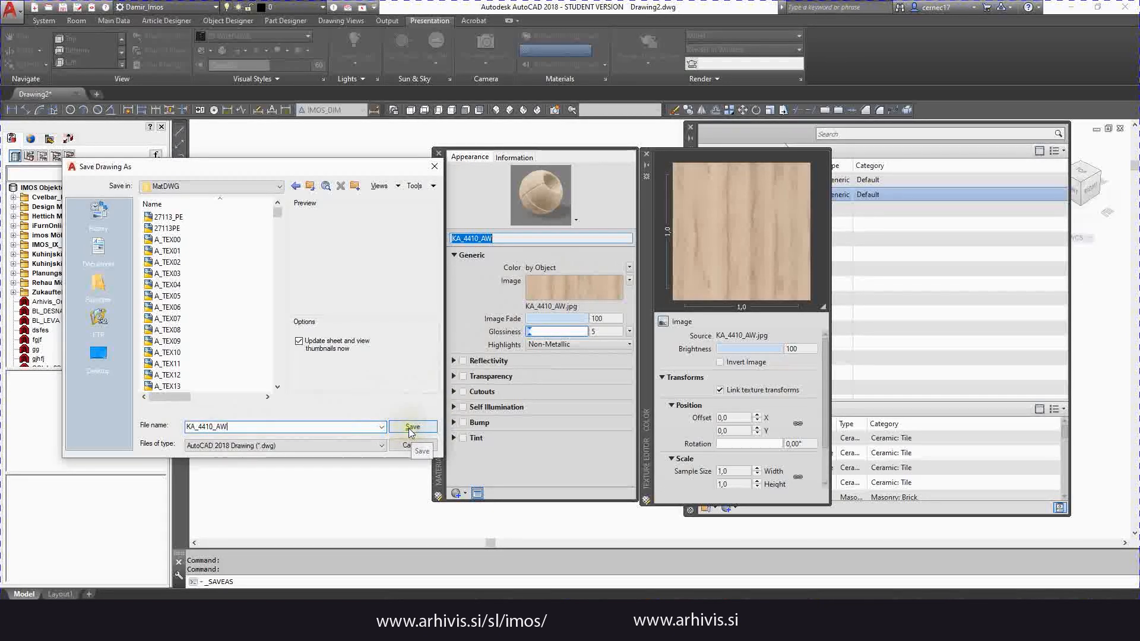
left_click(411, 431)
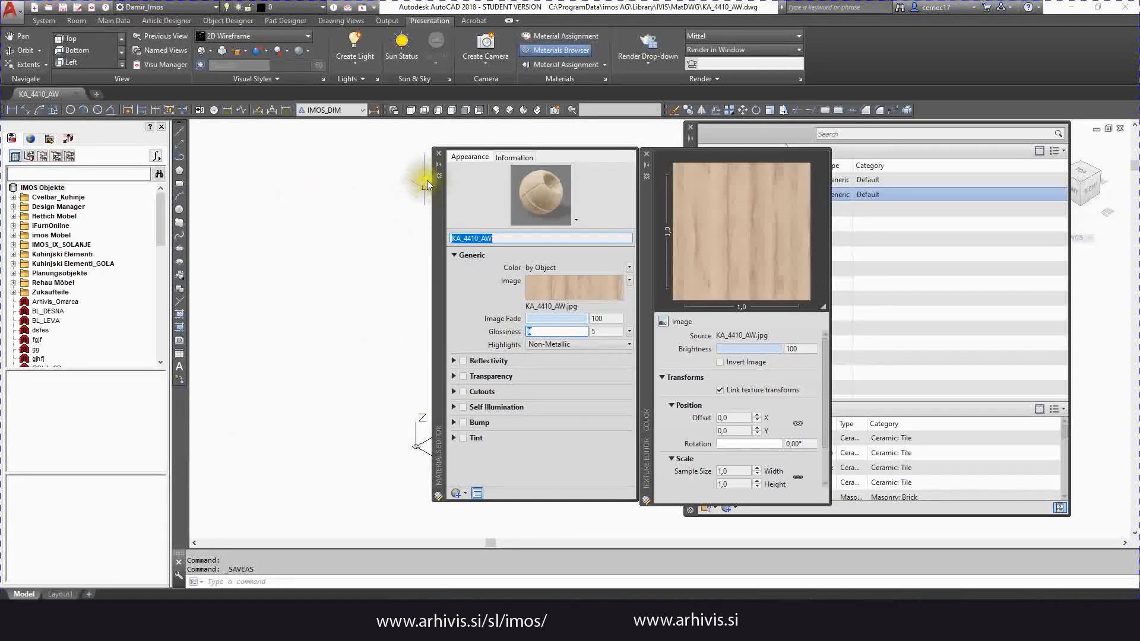
Close the Materials Editor and Materials Browser, then create a new blank drawing and close the KA_4410_AW drawing.
left_click(440, 157)
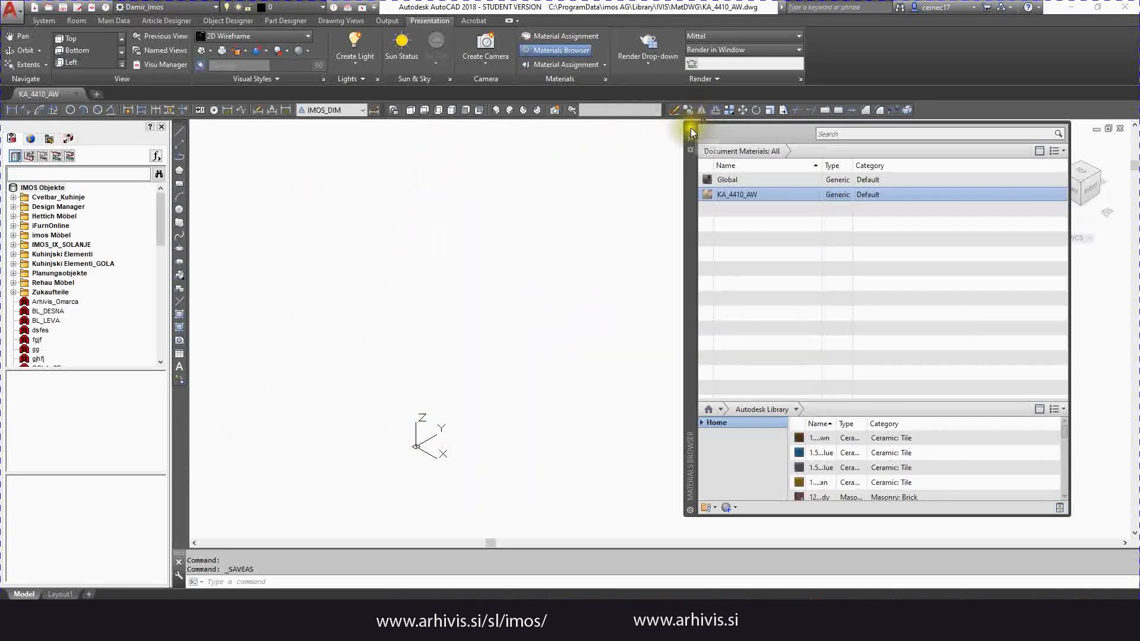
left_click(690, 127)
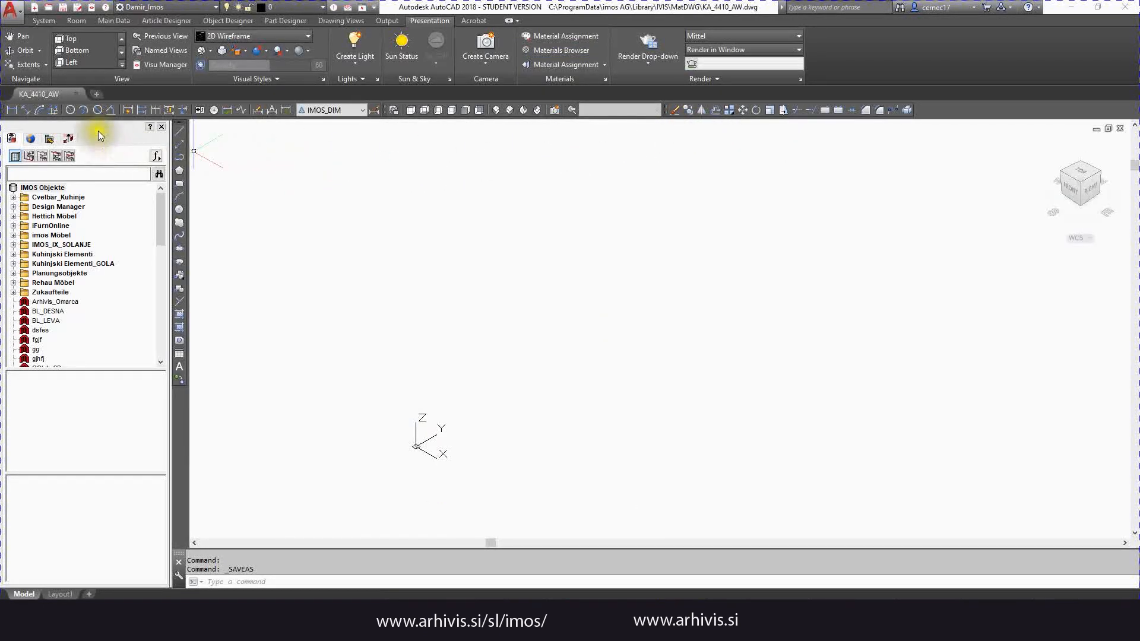
left_click(97, 94)
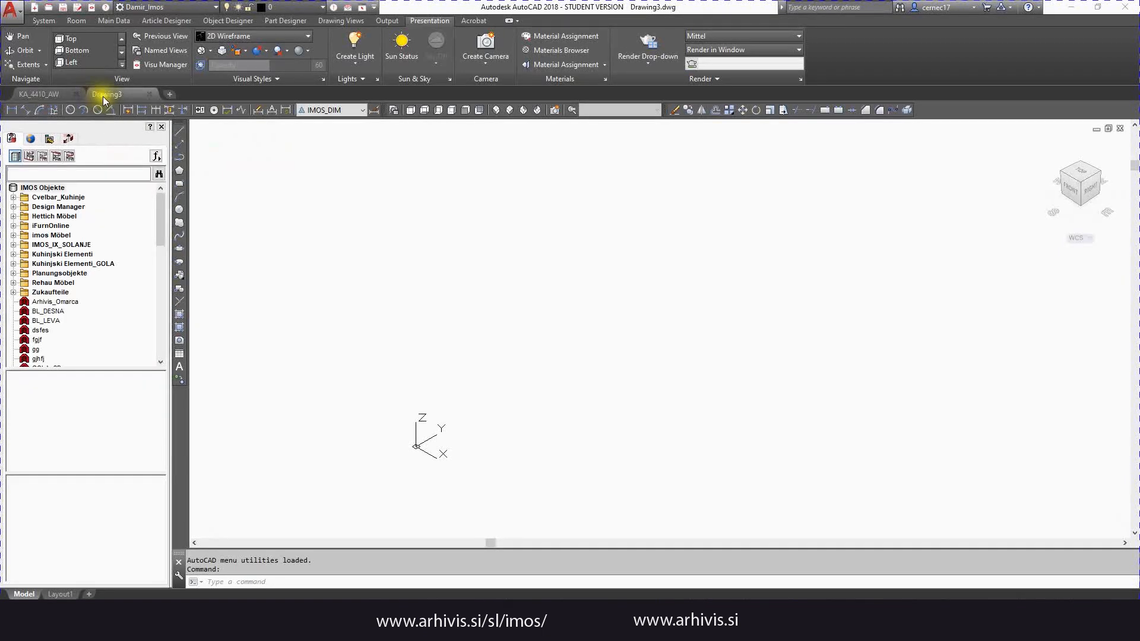
mouse_move(66, 95)
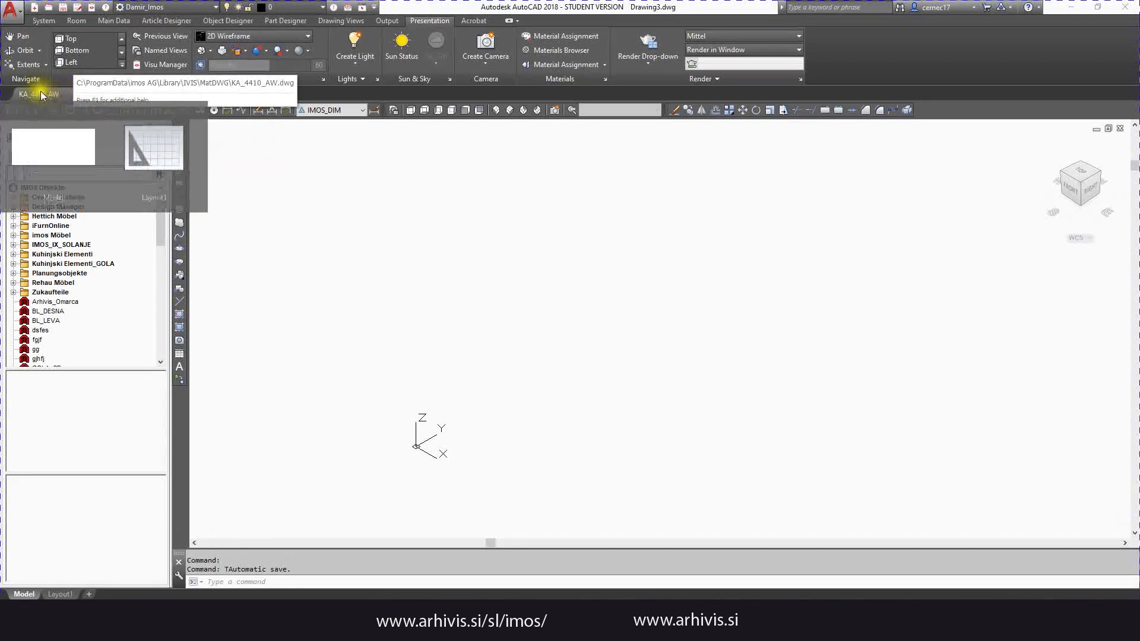
left_click(77, 94)
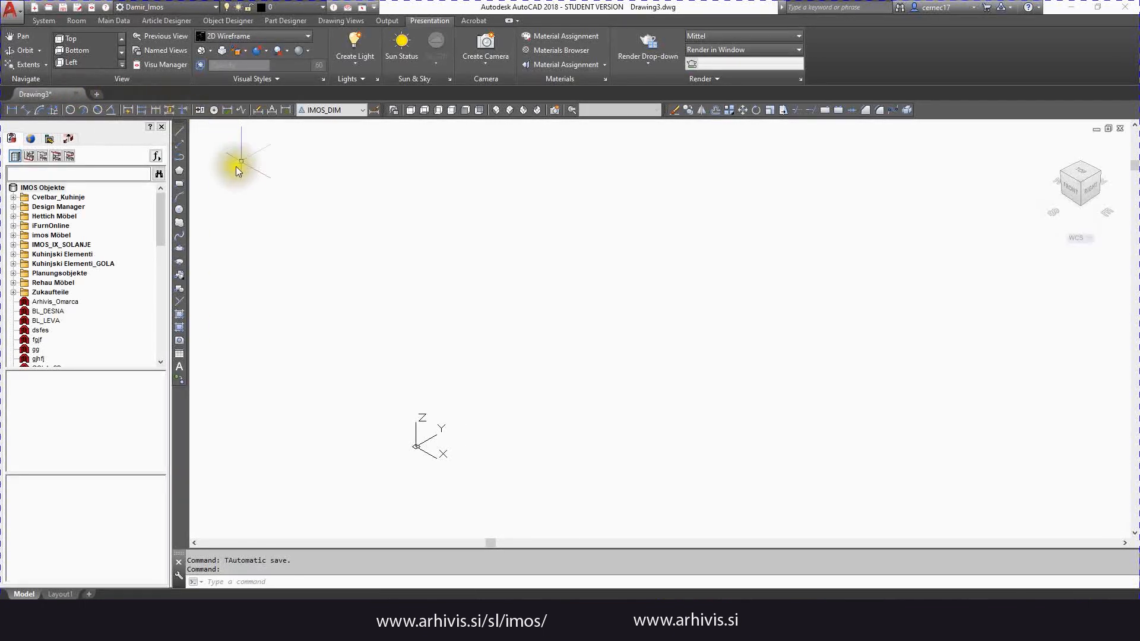
Open the Color Principles in the Element Manager and check the contents of the Imos_IX_Slovenija_2018 folder.
left_click(103, 23)
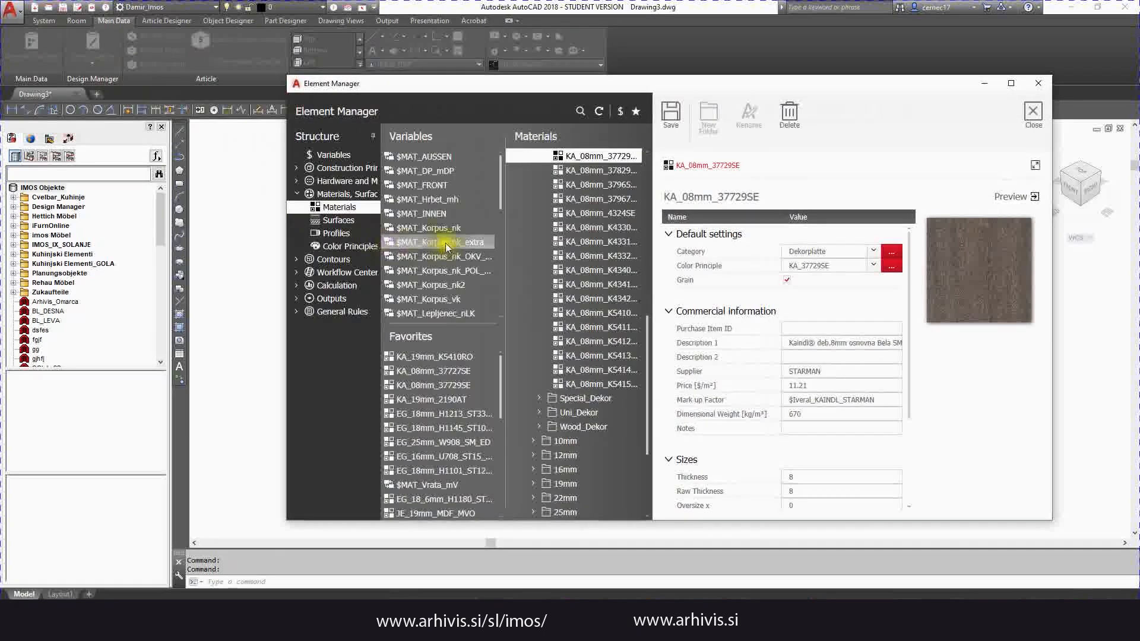
left_click(361, 246)
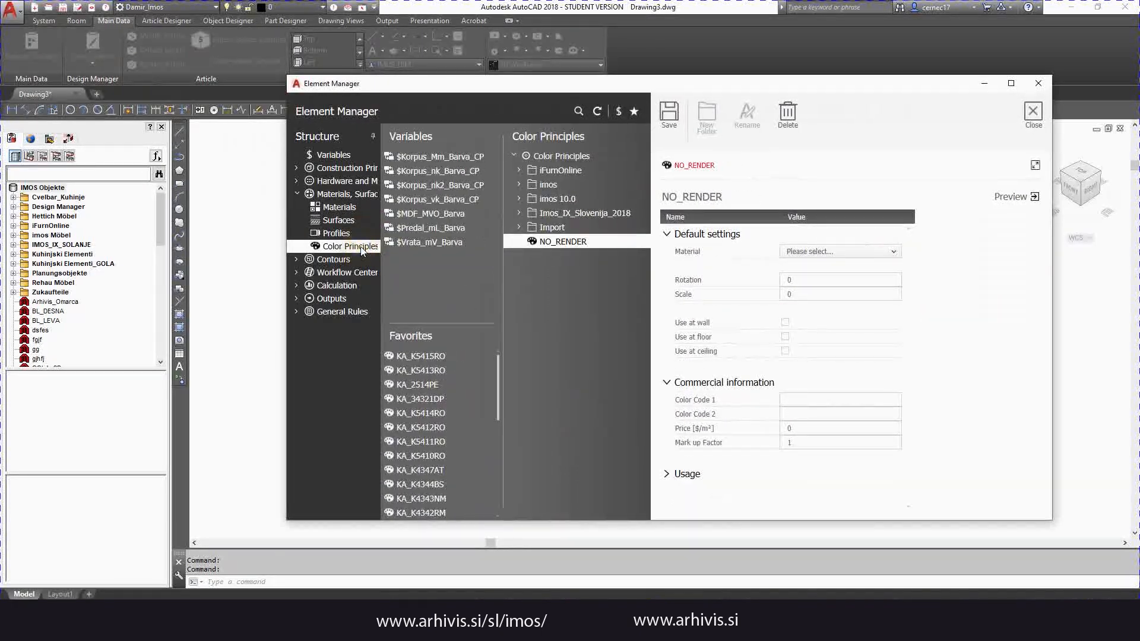
left_click(519, 213)
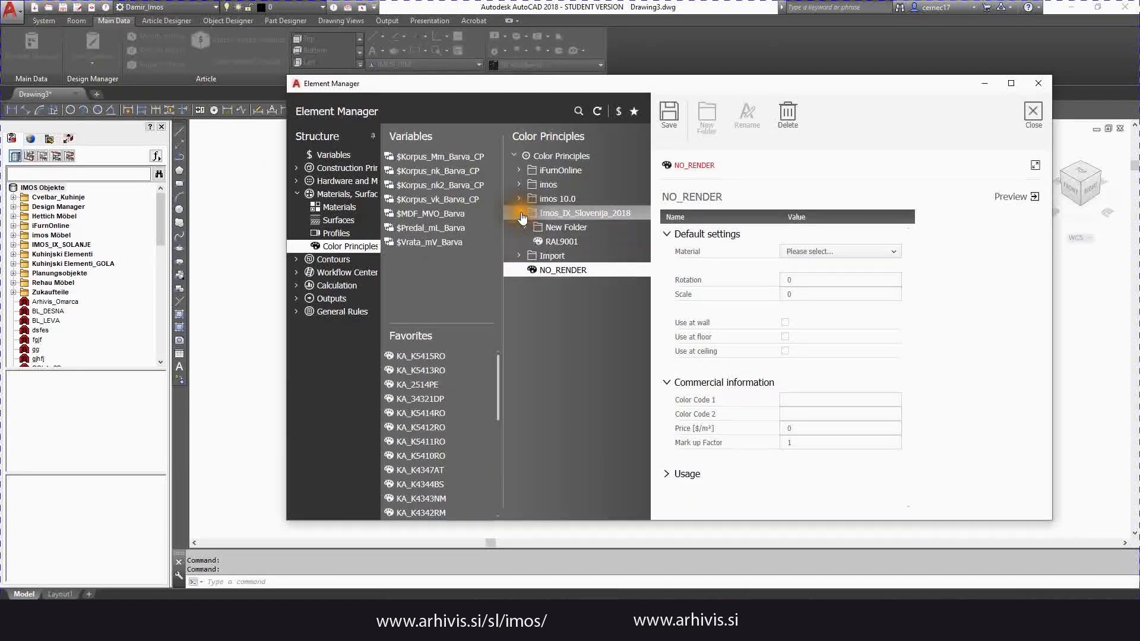
left_click(519, 213)
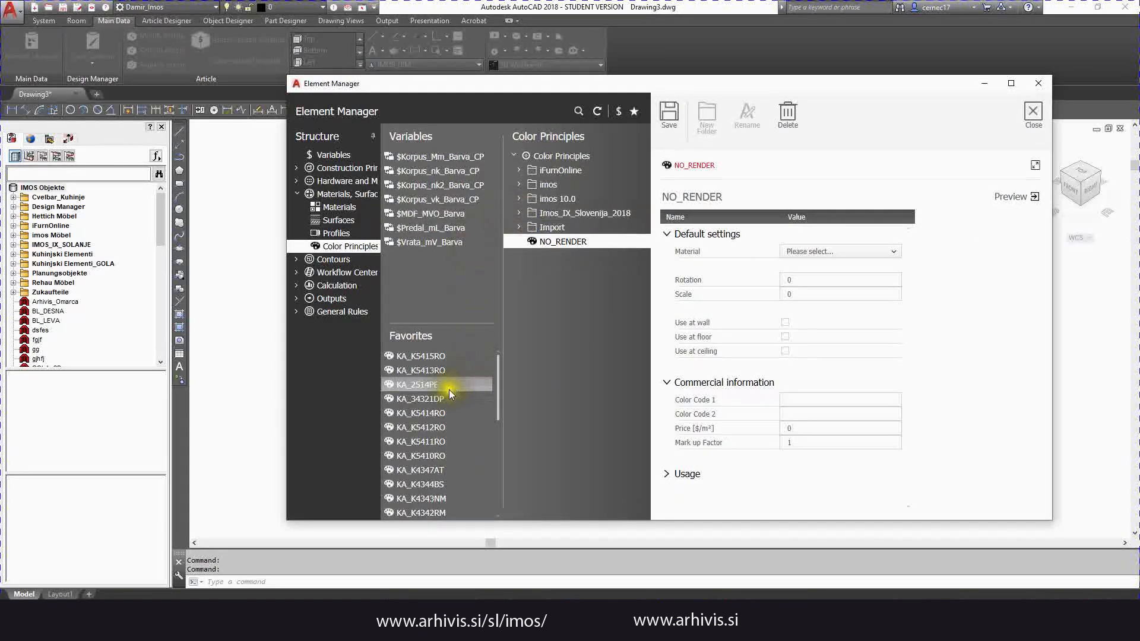
Open the favorite color principle KA_K5413RO as a template and enter KA_4410_AW as its name.
left_click(432, 400)
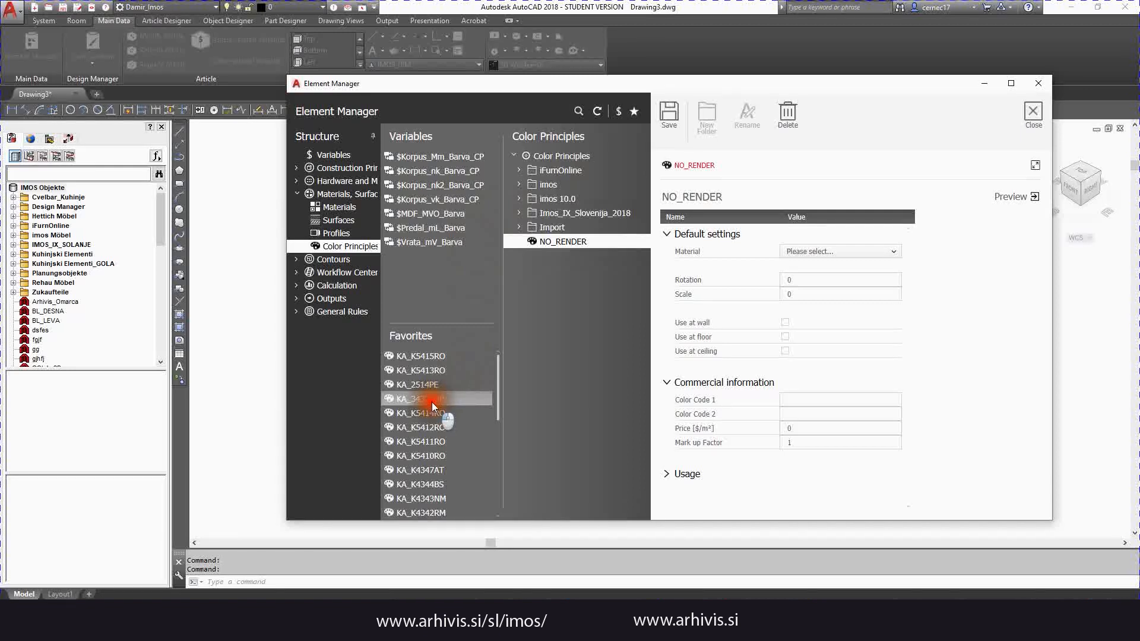
left_click(429, 368)
left_click(719, 191)
double_click(720, 191)
type("KA_4410_AW")
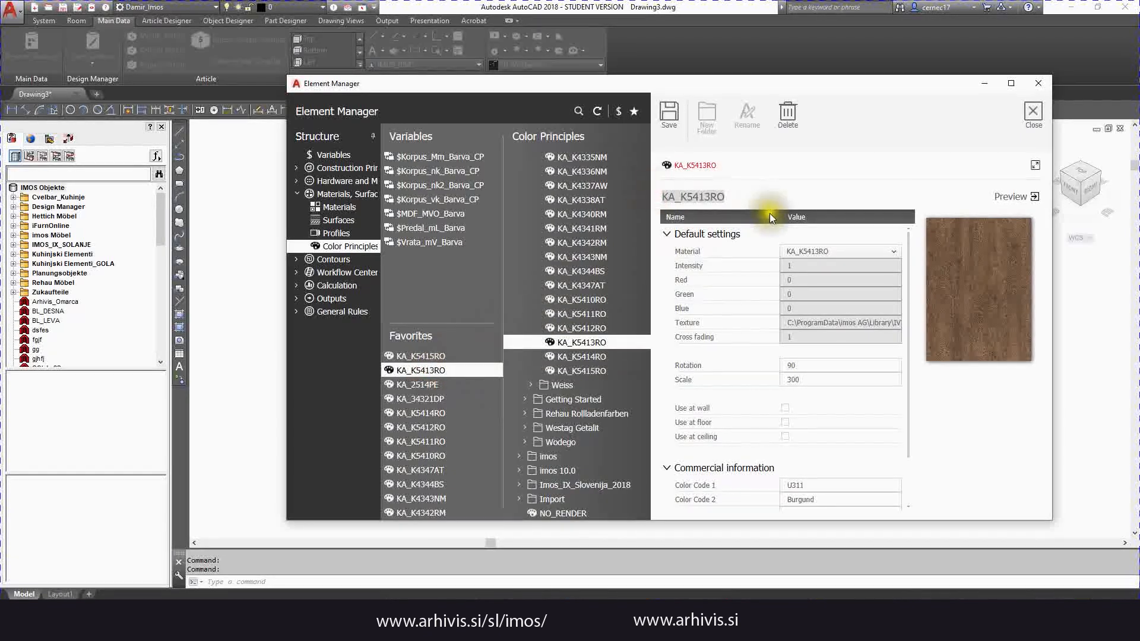
Correct the new color principle's name to KA_4410AW by removing its second underscore.
key("Left")
key("Left")
key("BackSpace")
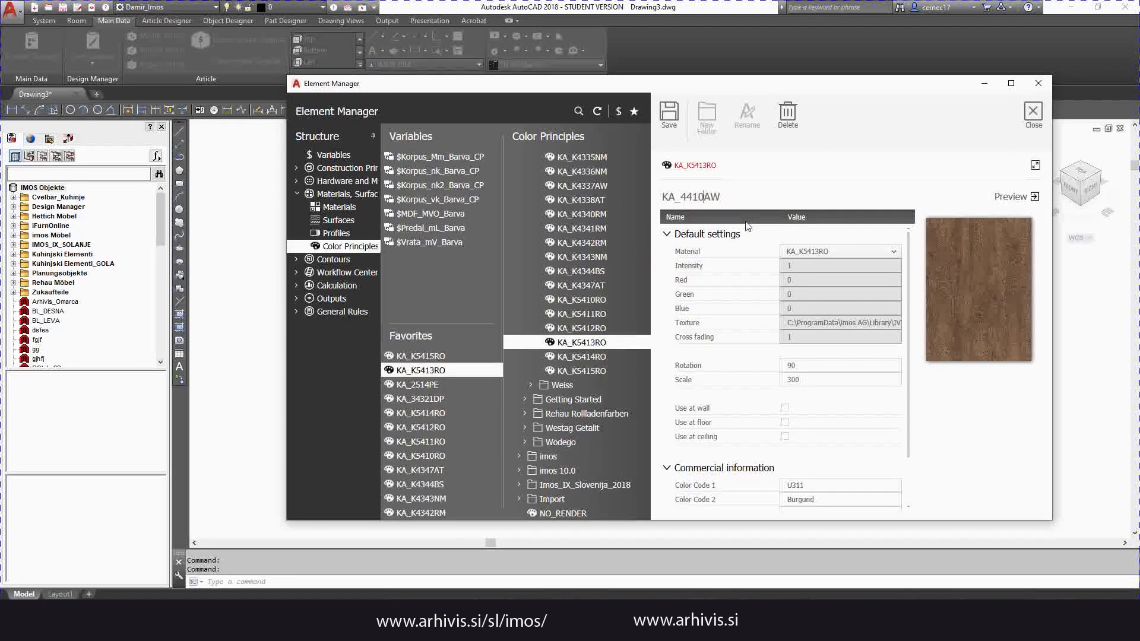
Assign the material KA_4410_AW to the color principle, save it, and select KA_4410AW among the color principles.
left_click(838, 252)
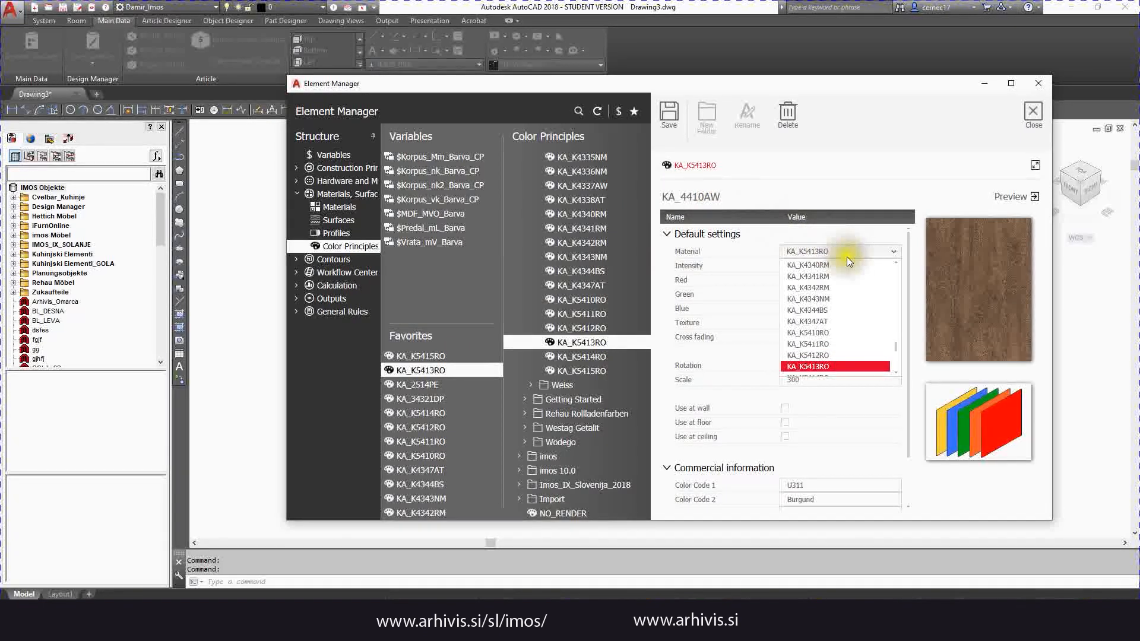
scroll(846, 300, "down", 1)
scroll(845, 304, "down", 3)
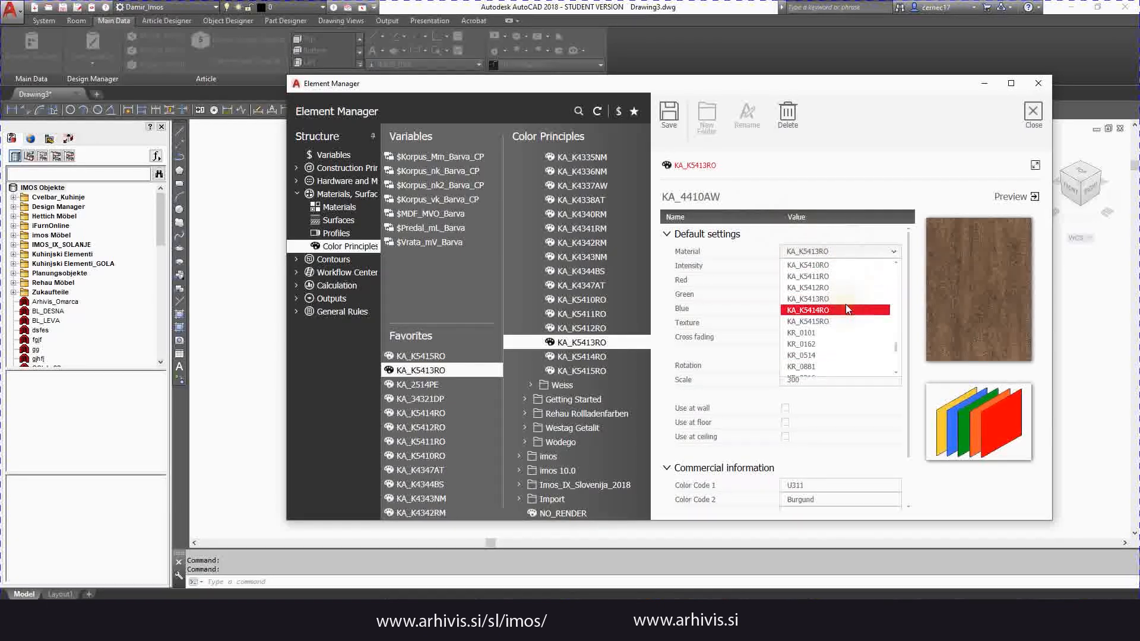
scroll(847, 308, "up", 4)
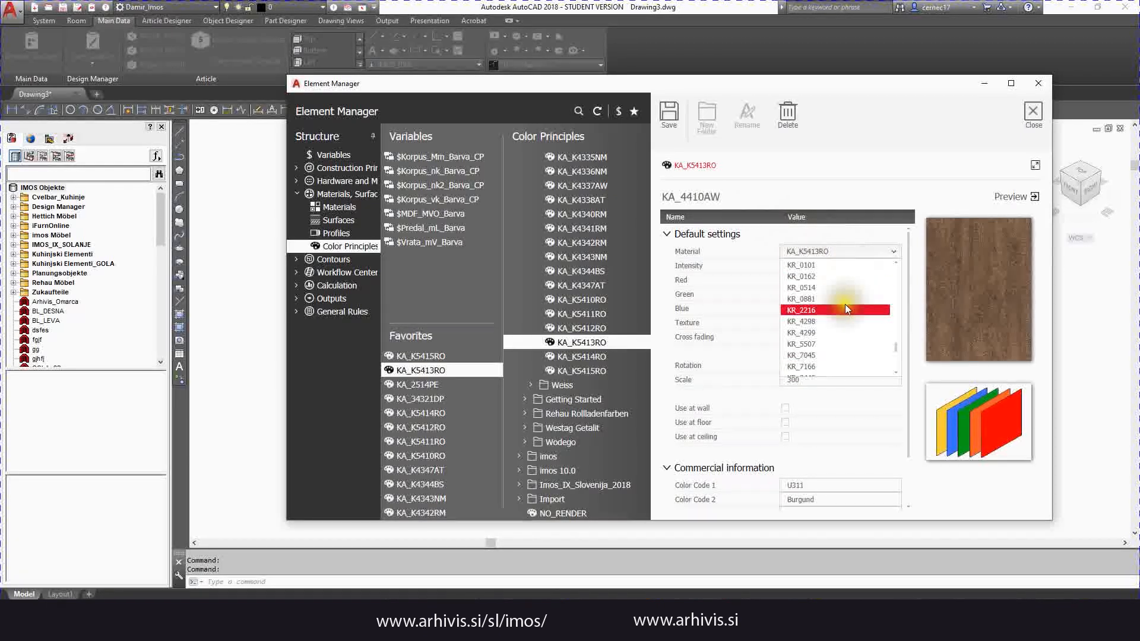
scroll(847, 308, "up", 6)
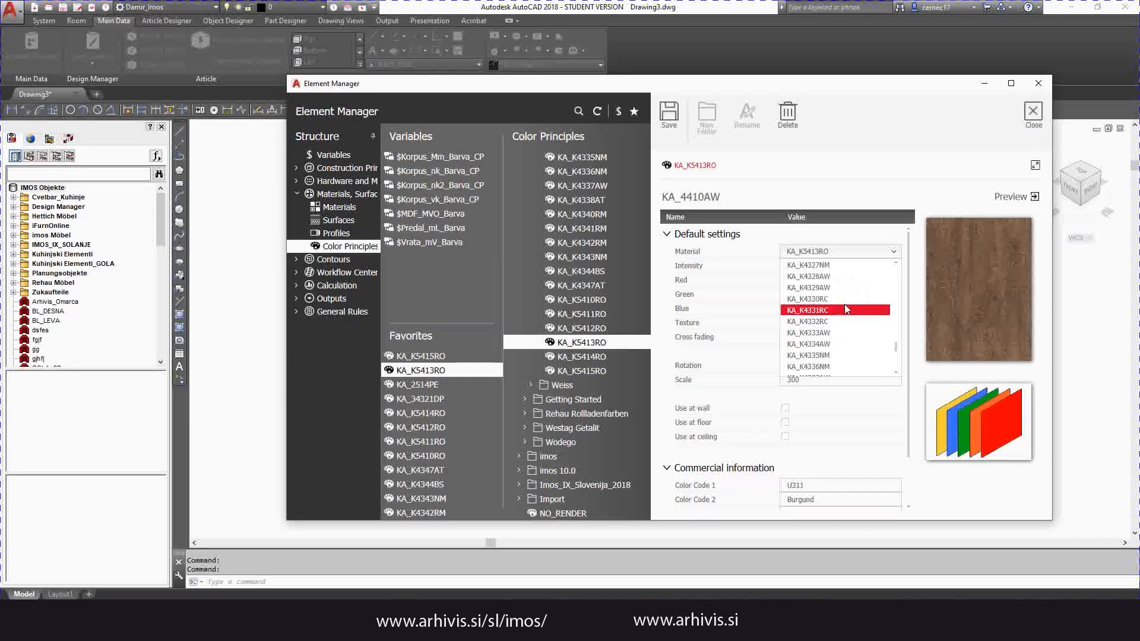
scroll(847, 308, "up", 2)
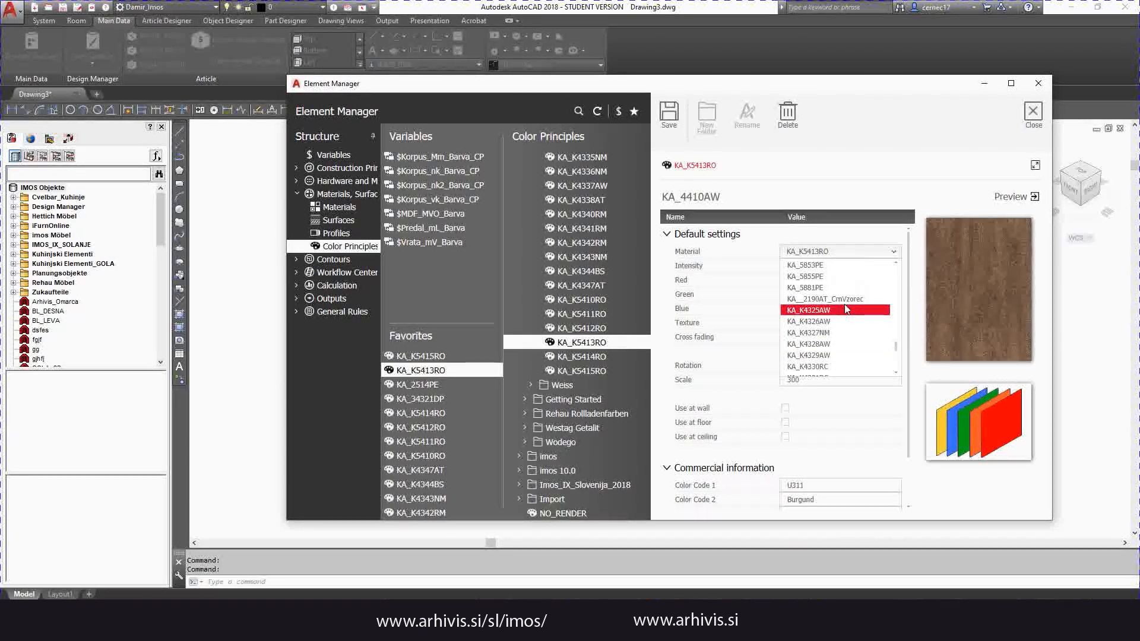
scroll(846, 308, "up", 1)
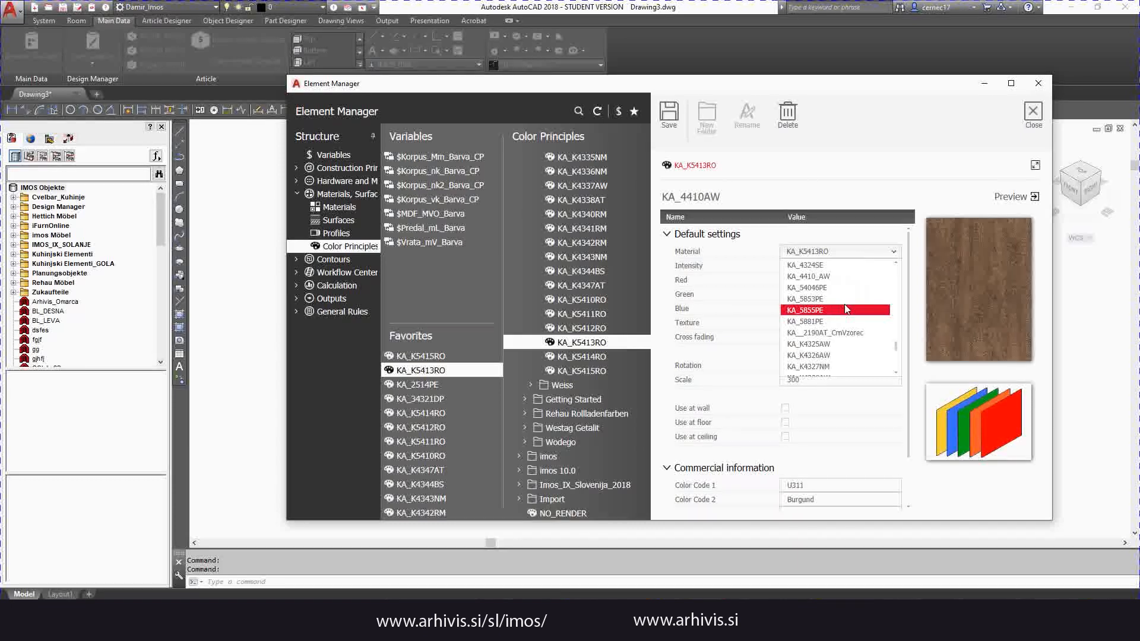
left_click(813, 276)
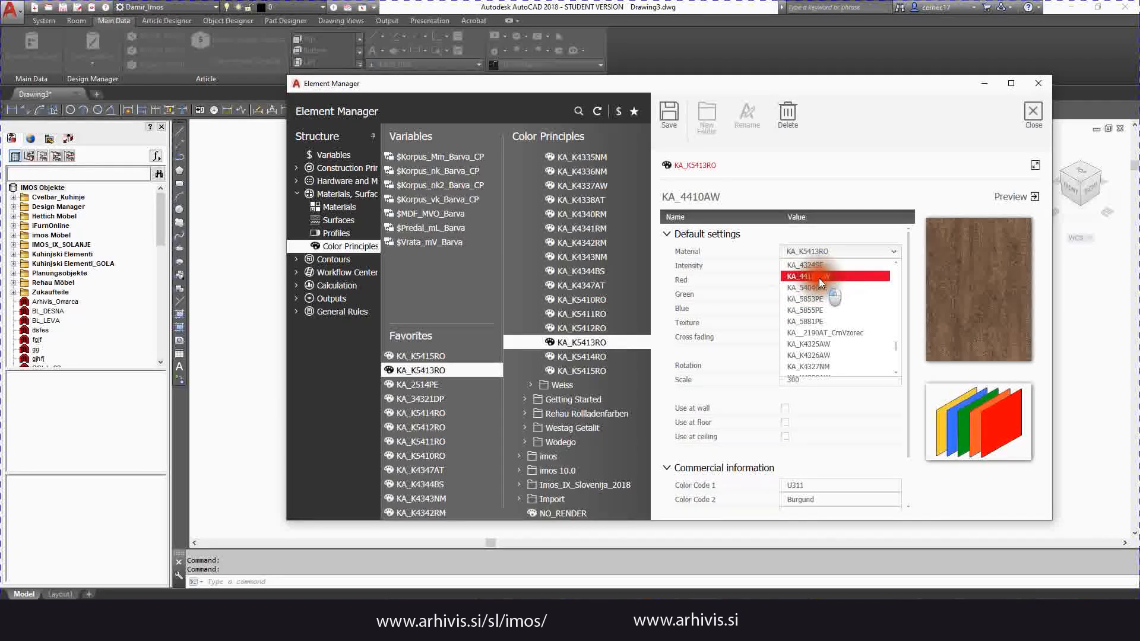
left_click(818, 277)
left_click(672, 112)
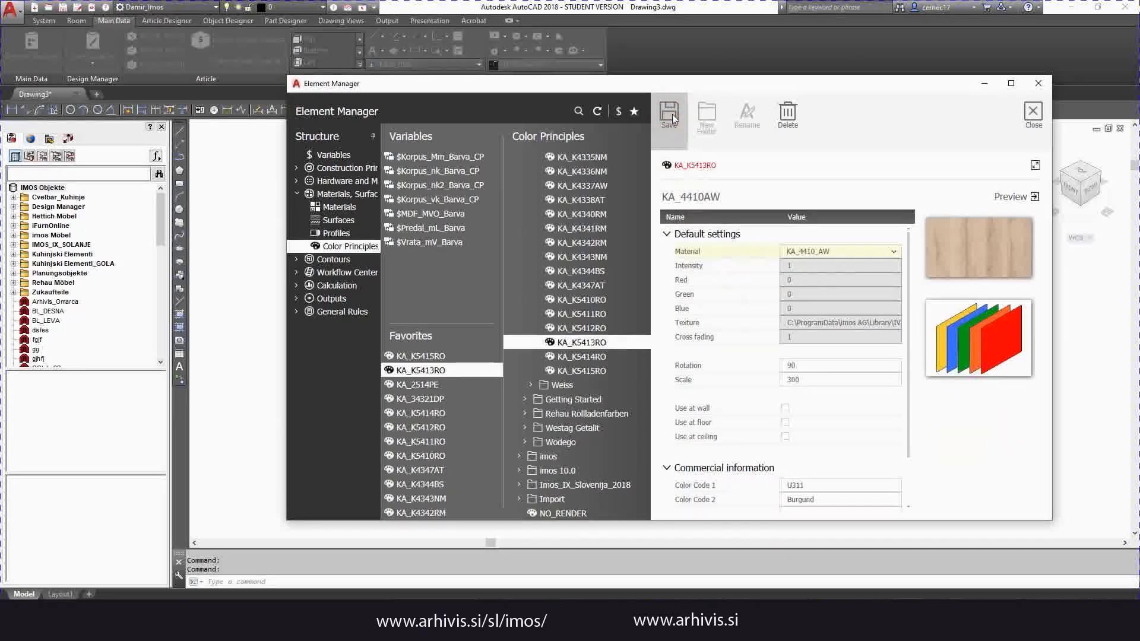
left_click(592, 371)
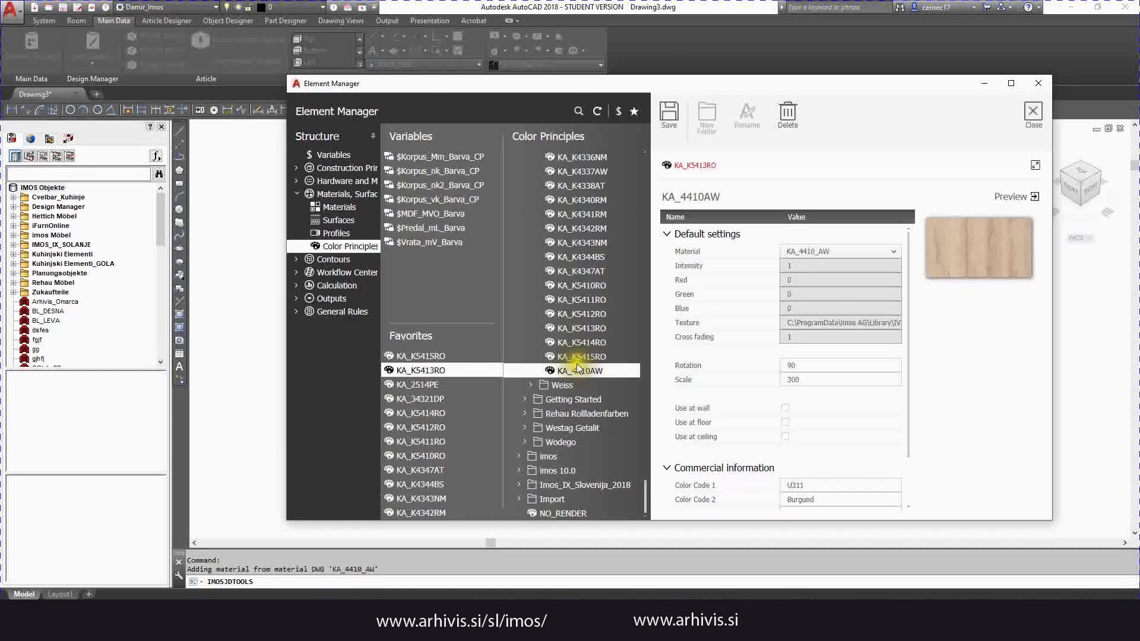
Open the material KA_08mm_34032SV from the Kaindl 08mm Natural_Touch folder as a template.
left_click(358, 209)
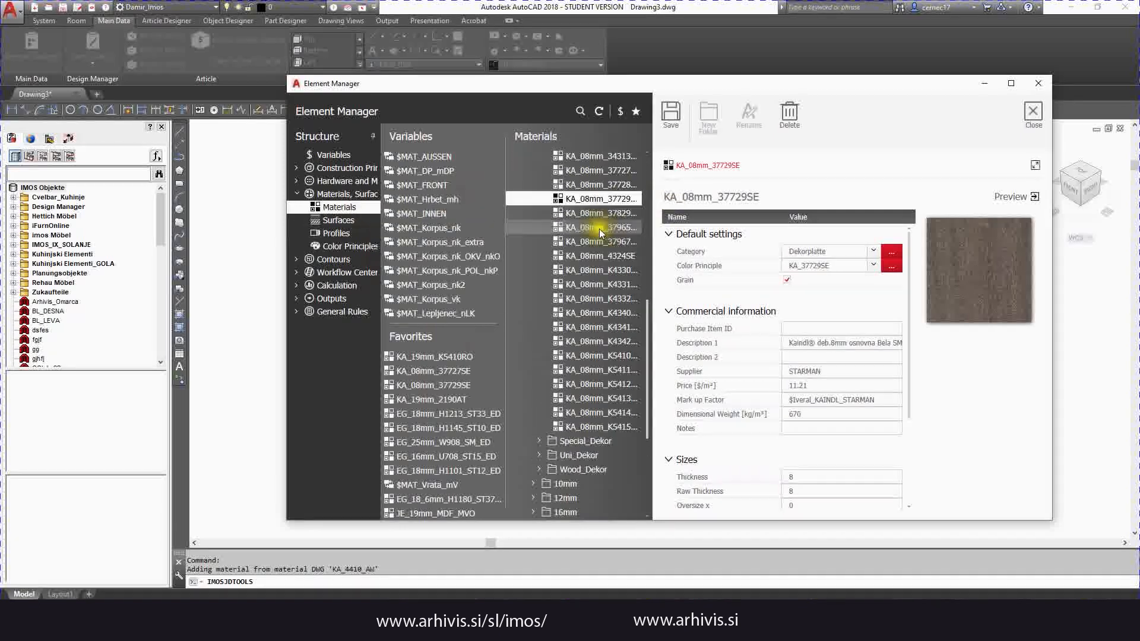
scroll(598, 229, "up", 3)
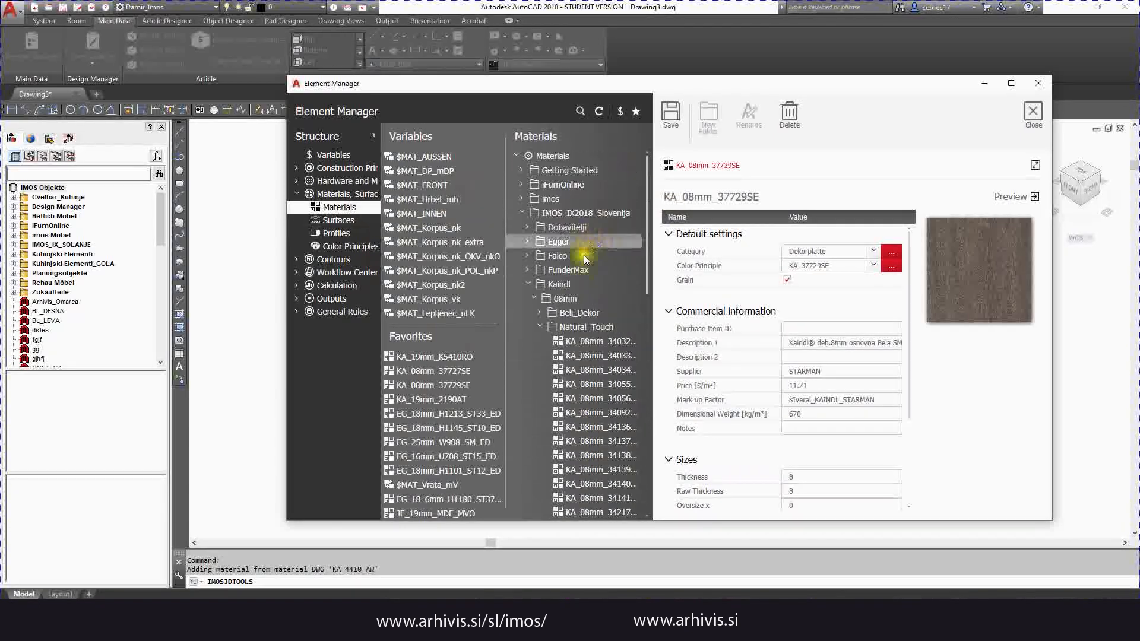
left_click(533, 298)
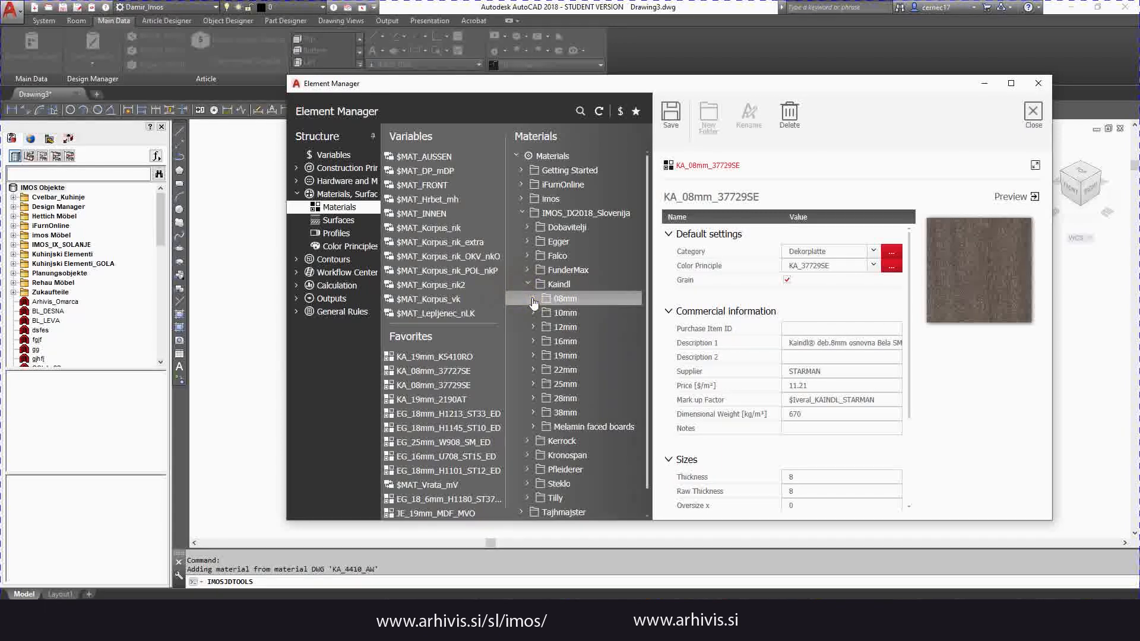
left_click(533, 300)
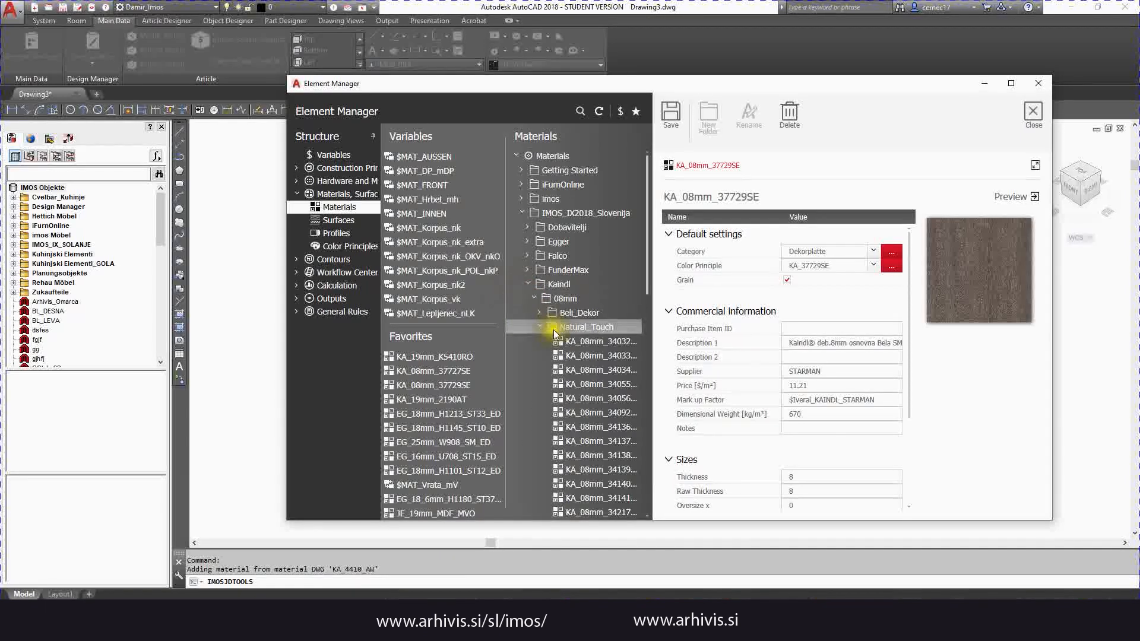
left_click(586, 343)
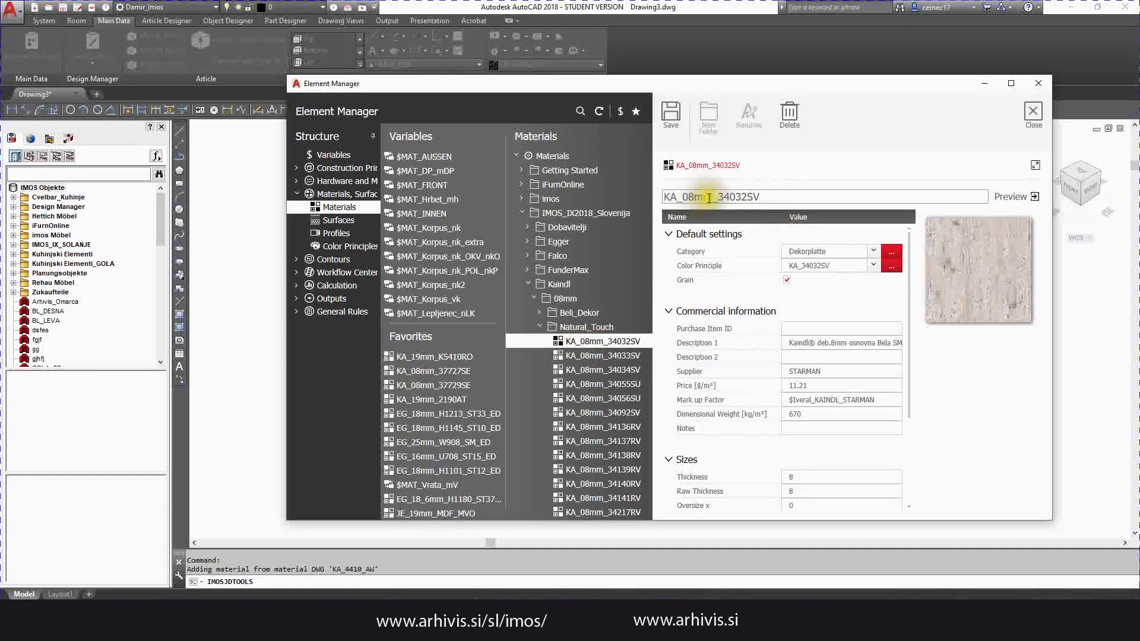
Change the template material's name to KA_08mm_4410AW.
left_click_drag(761, 197, 730, 205)
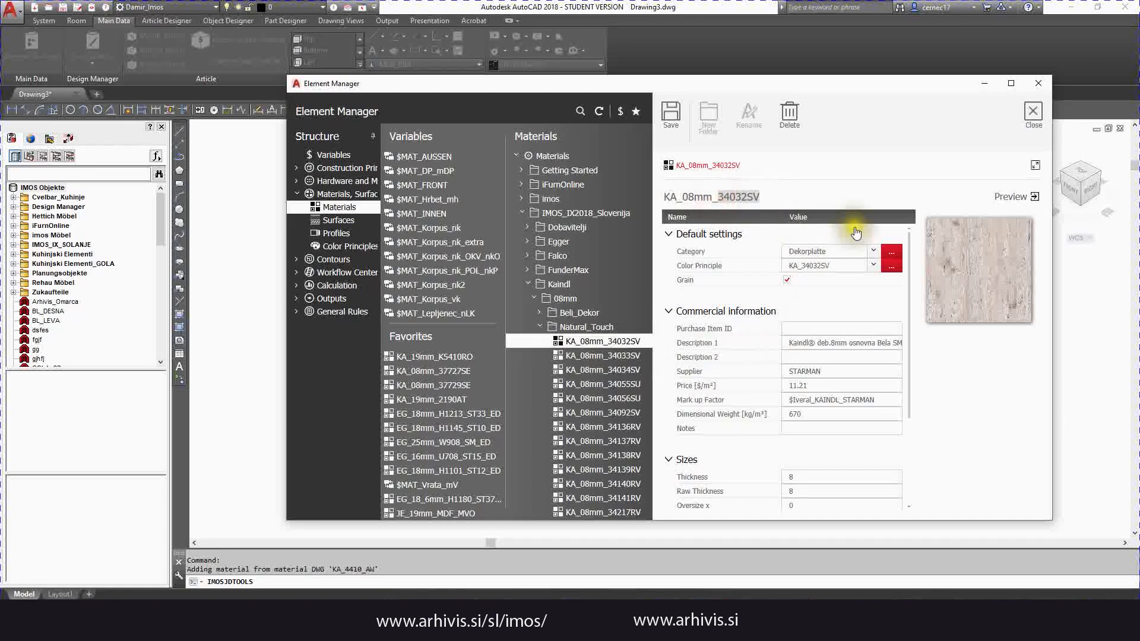
type("KA_4410_AW")
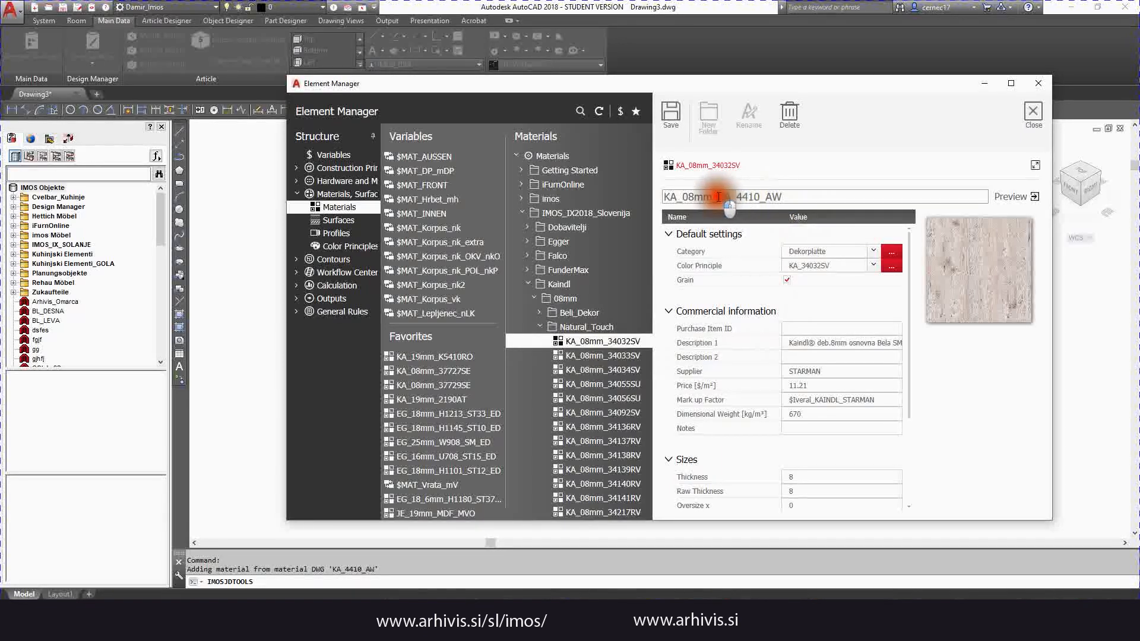
left_click_drag(736, 196, 718, 197)
key("BackSpace")
left_click(749, 196)
key("BackSpace")
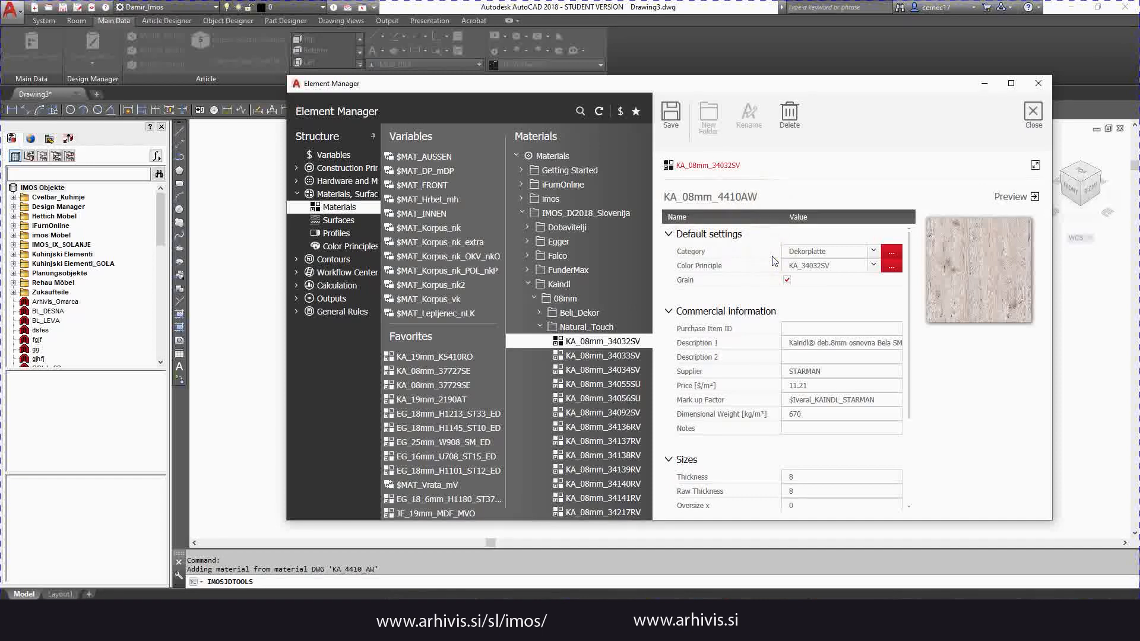
Find the color principle KA_4410AW, apply it to the KA_08mm_4410AW material, and save the material.
left_click(891, 266)
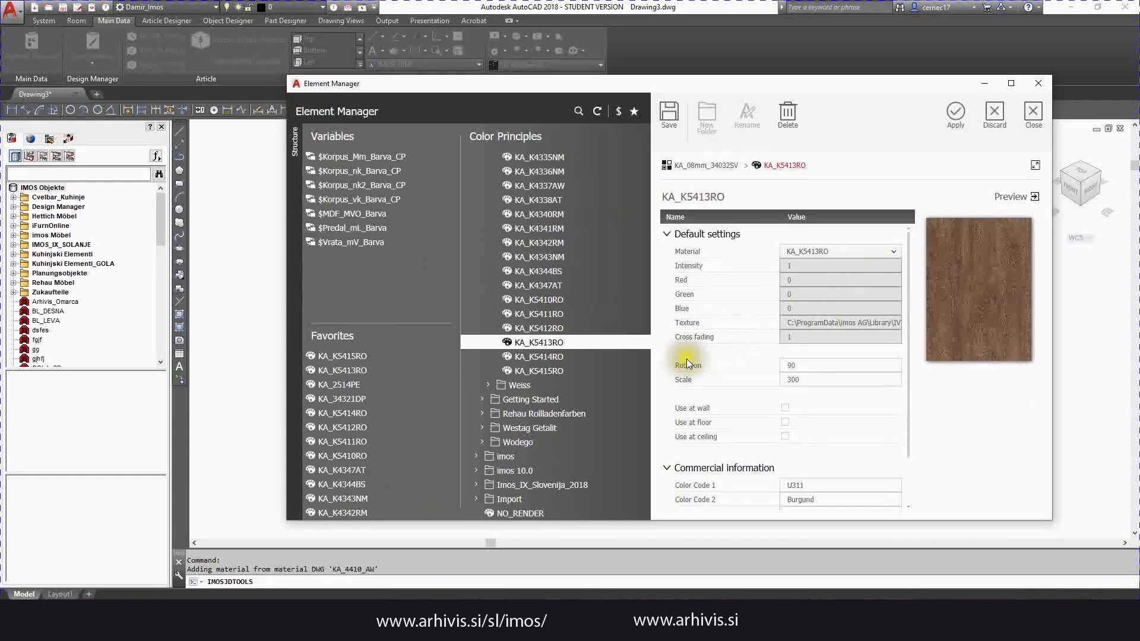
scroll(594, 228, "up", 10)
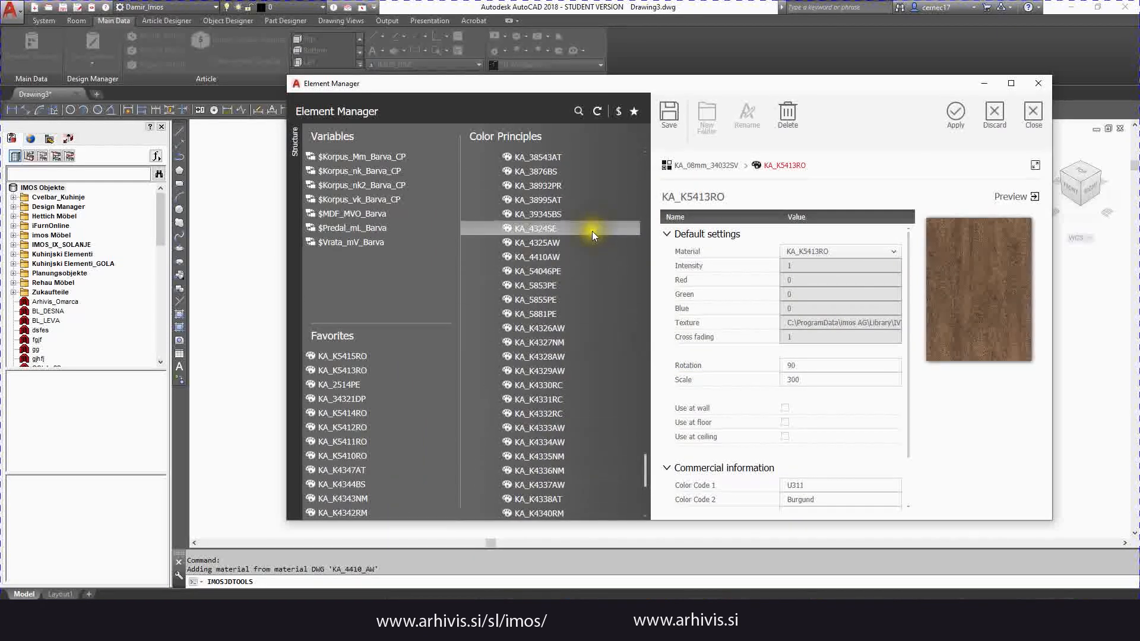
scroll(592, 237, "up", 2)
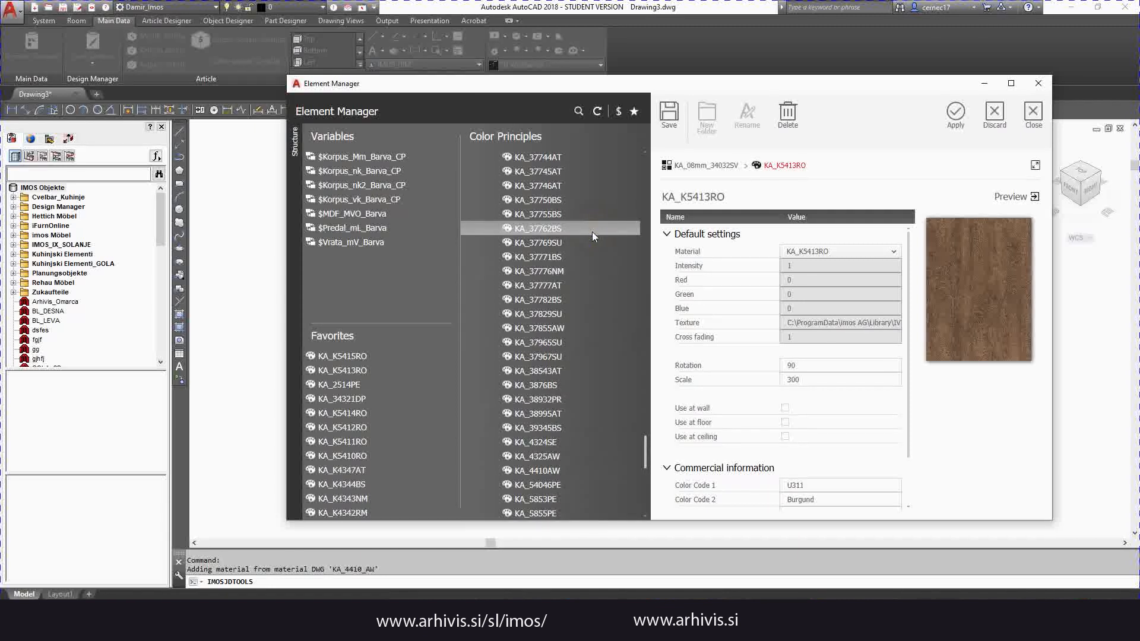
scroll(591, 233, "up", 1)
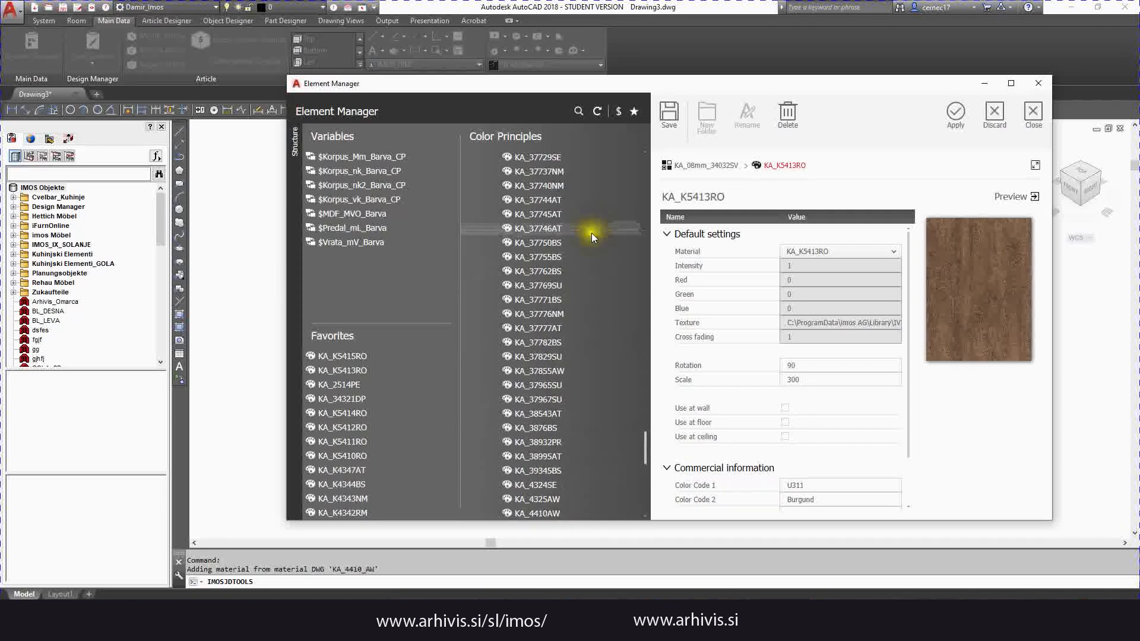
left_click(579, 111)
type("KA_4410_AW")
left_click(438, 198)
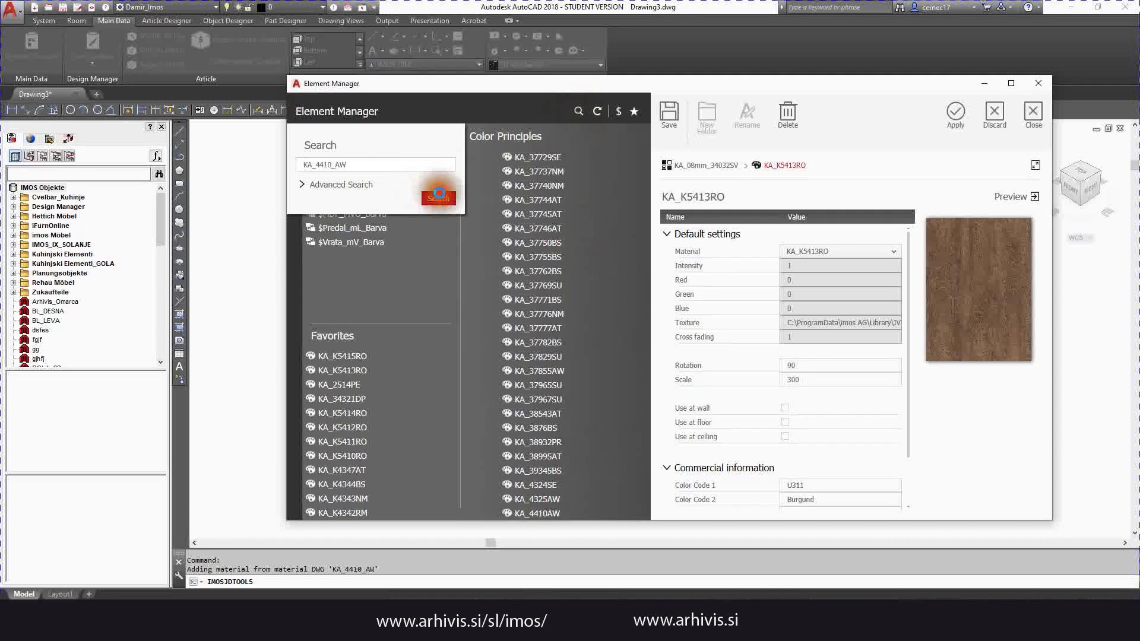
left_click(350, 159)
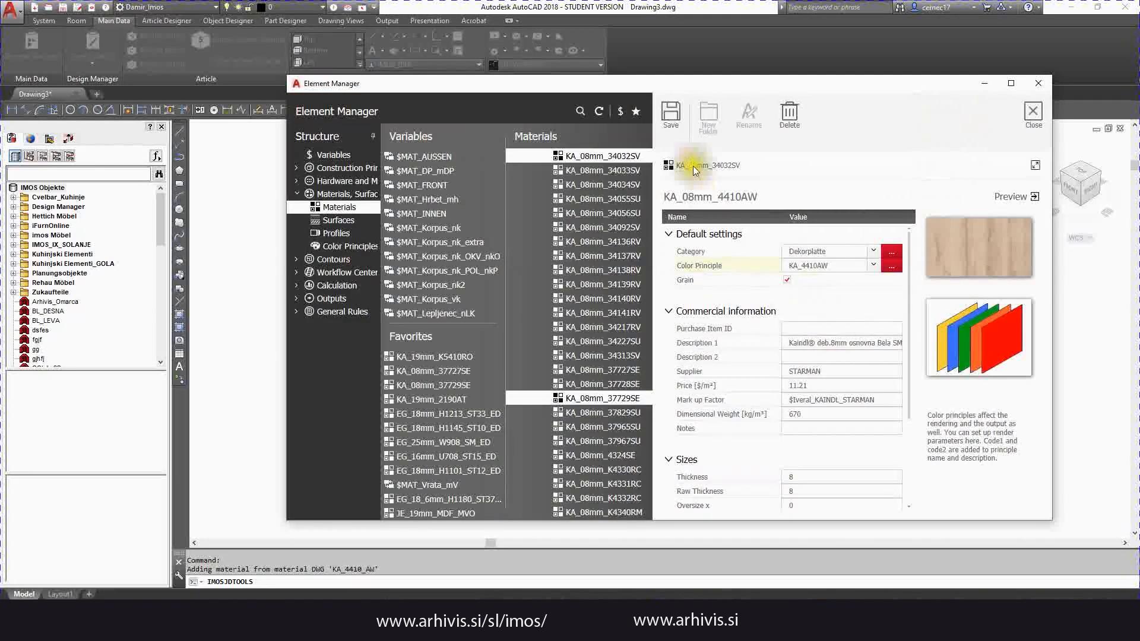
left_click(678, 127)
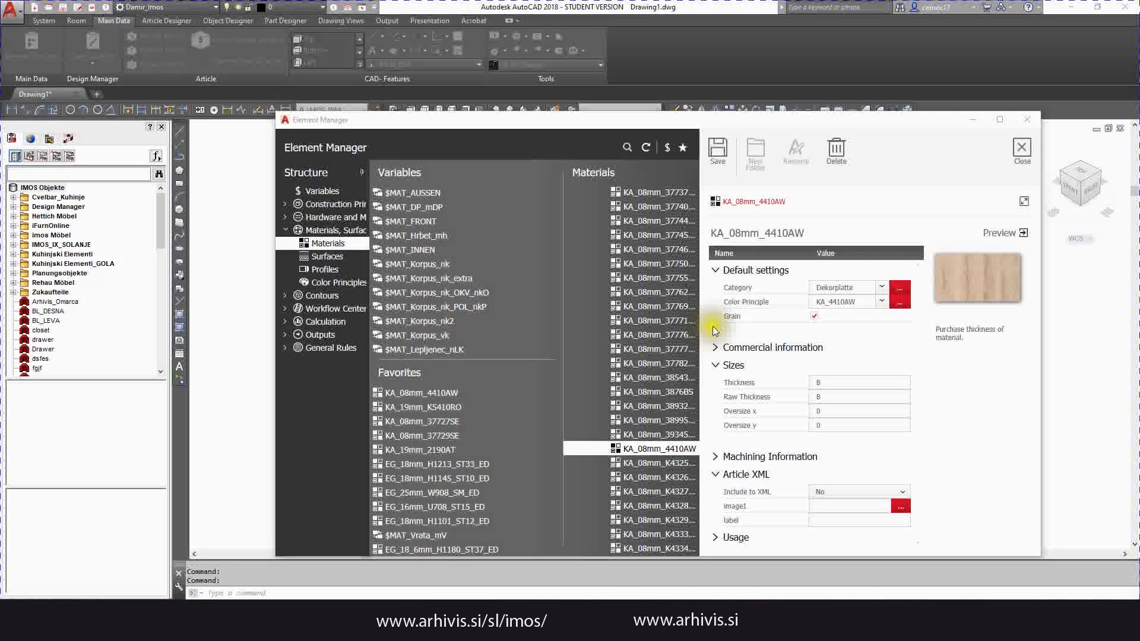
Change the name of the material KA_08mm_4410AW to KA_19mm_4410AW for a thicker variant.
left_click(742, 233)
key("BackSpace")
key("BackSpace")
type("19")
Set both the thickness and raw thickness to 19 and save the new material.
left_click(829, 381)
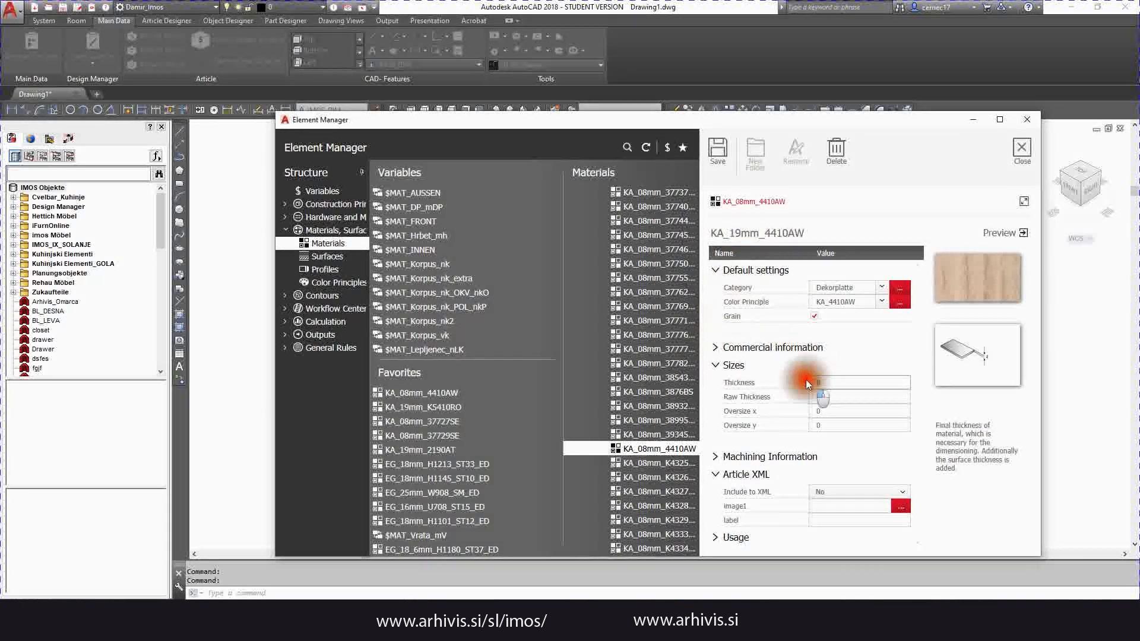
type("19")
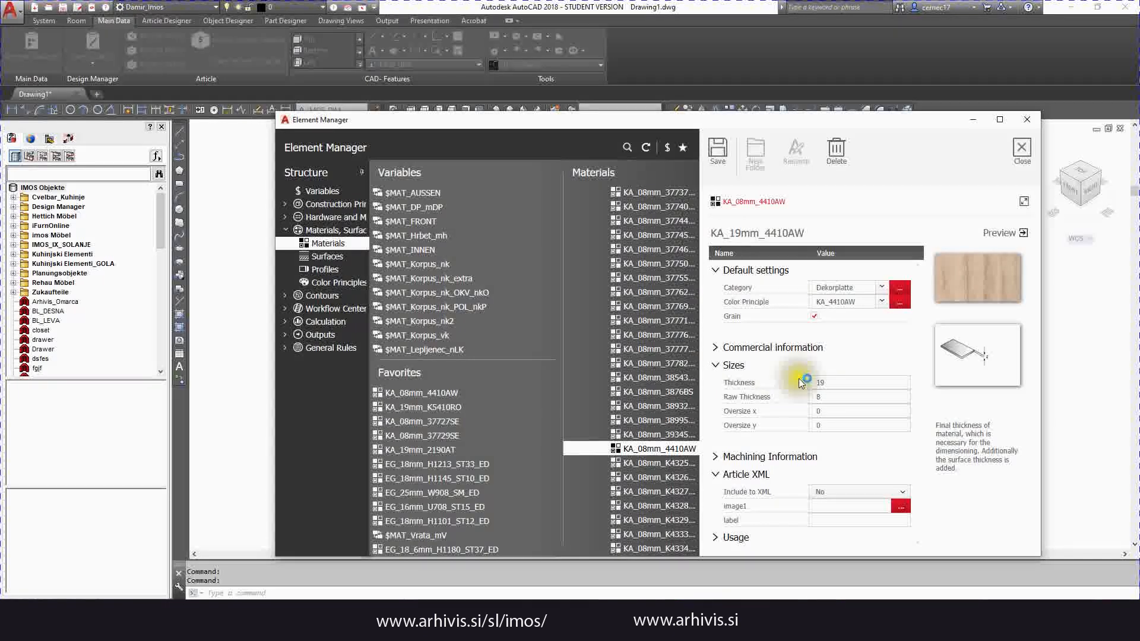
left_click(818, 397)
type("1")
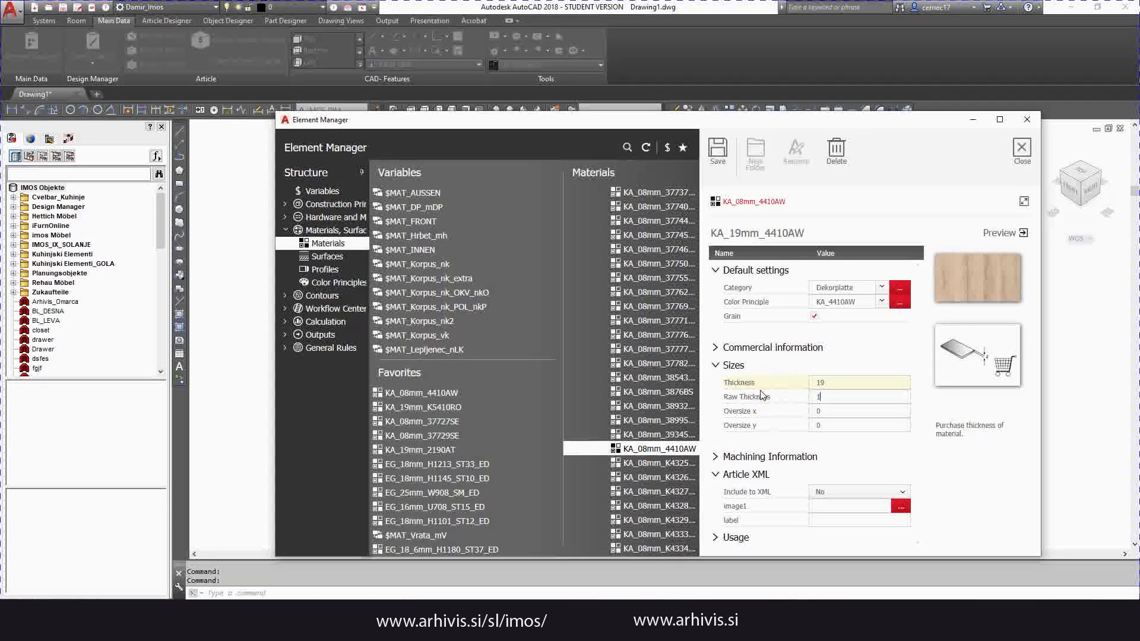
type("9")
left_click(727, 159)
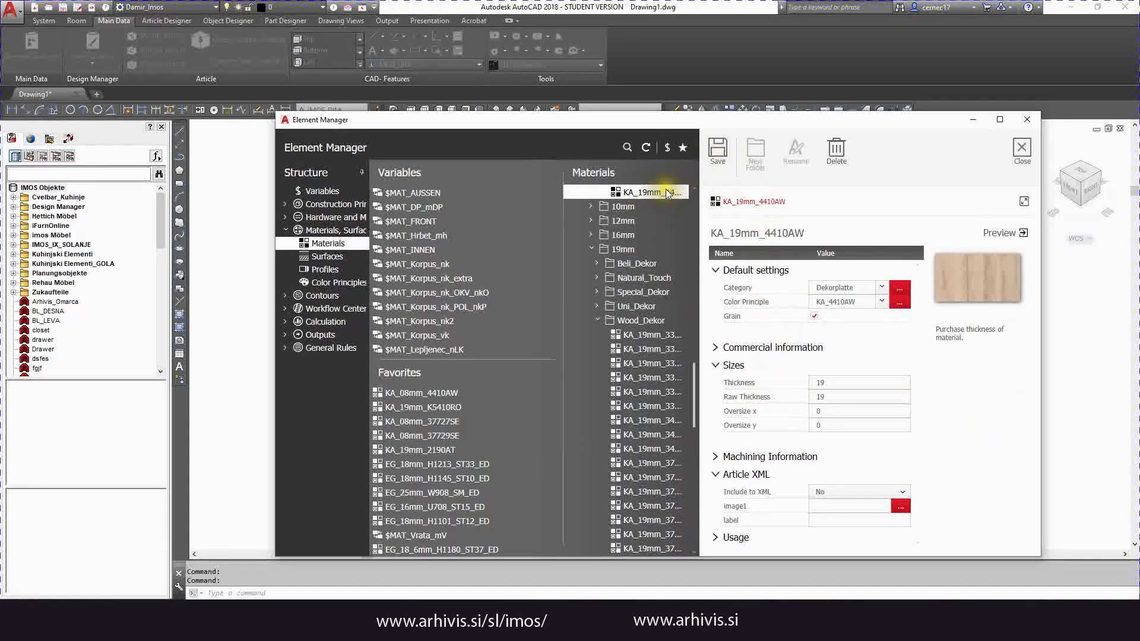
Move KA_19mm_4410AW into the Wood_Dekor folder under 19mm and close the Element Manager.
left_click_drag(658, 189, 654, 249)
left_click(651, 323)
scroll(650, 325, "down", 5)
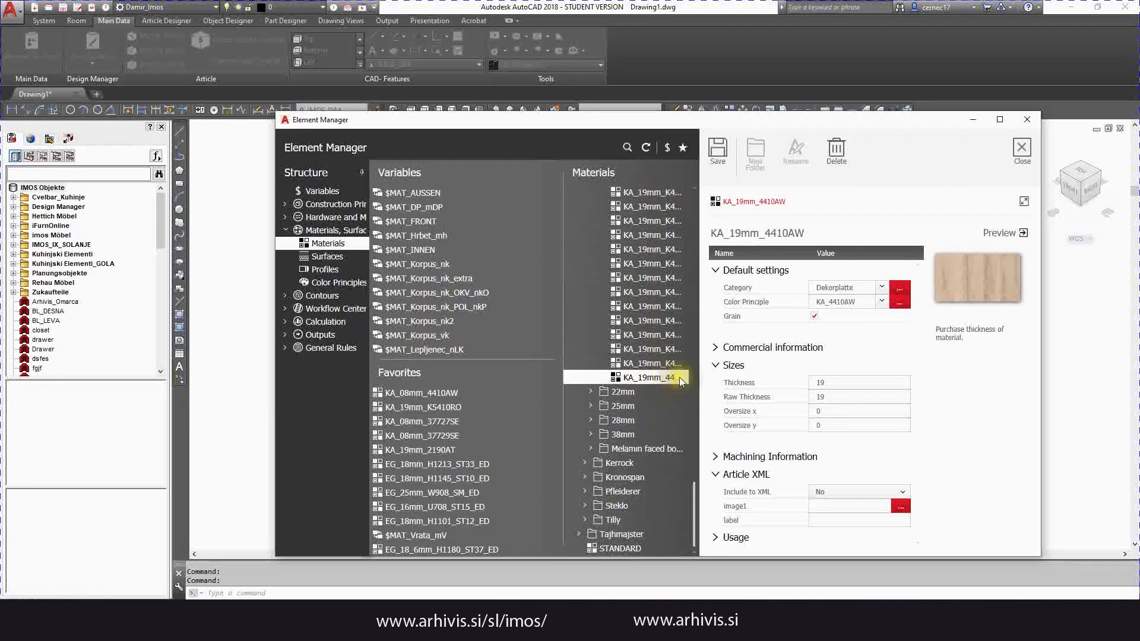
left_click(1027, 120)
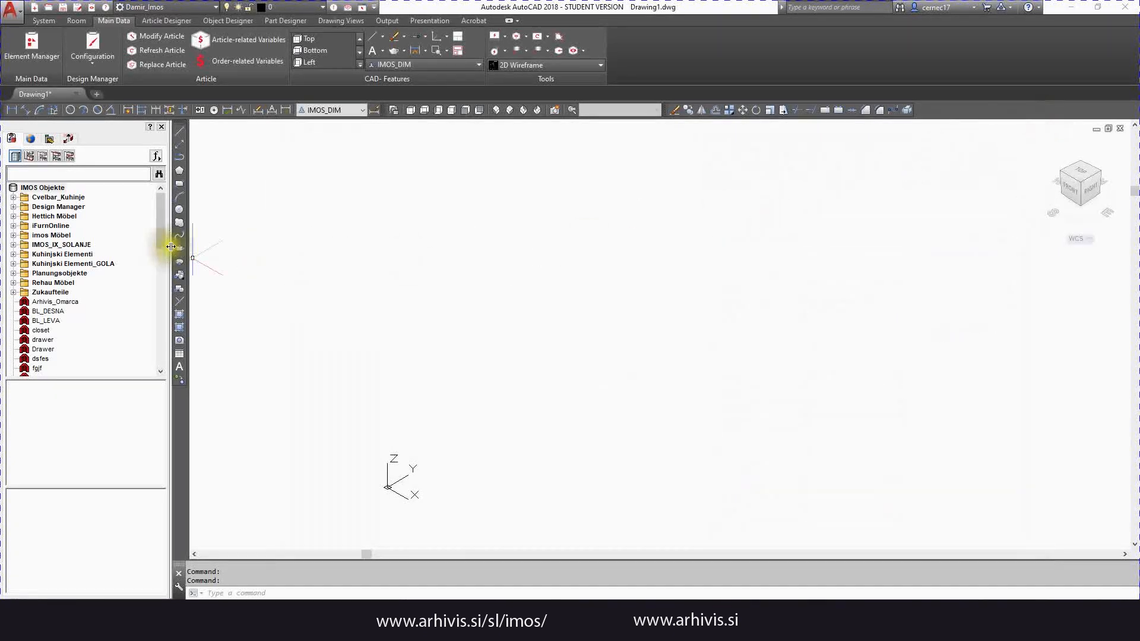
Start a new article in the Article Designer and set its height to 1000.
left_click(157, 22)
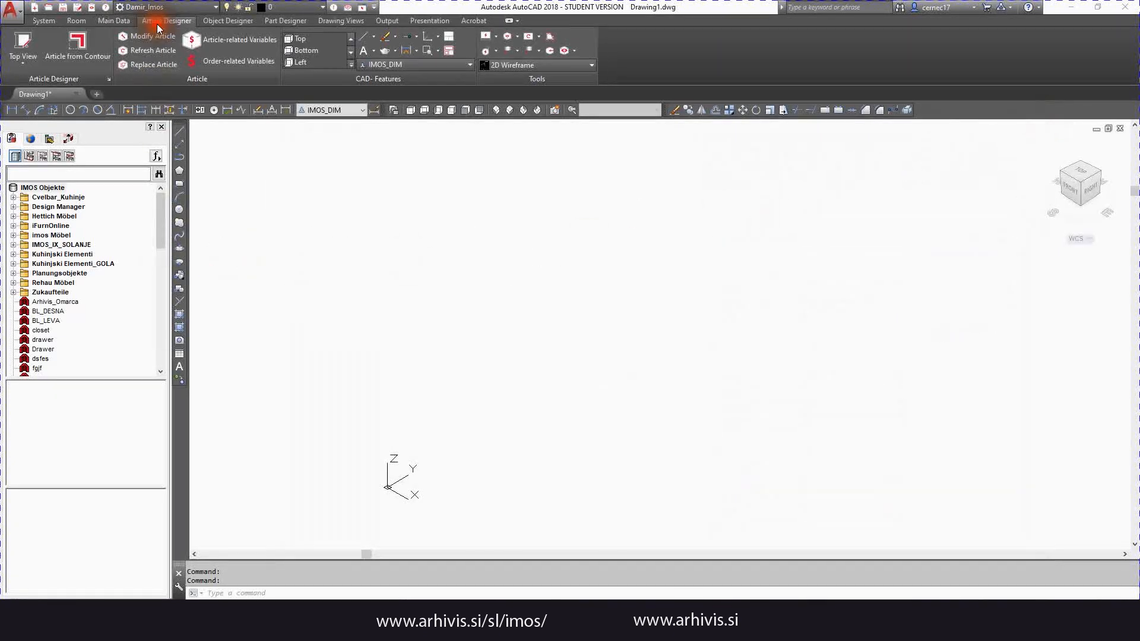
left_click(32, 44)
left_click(631, 115)
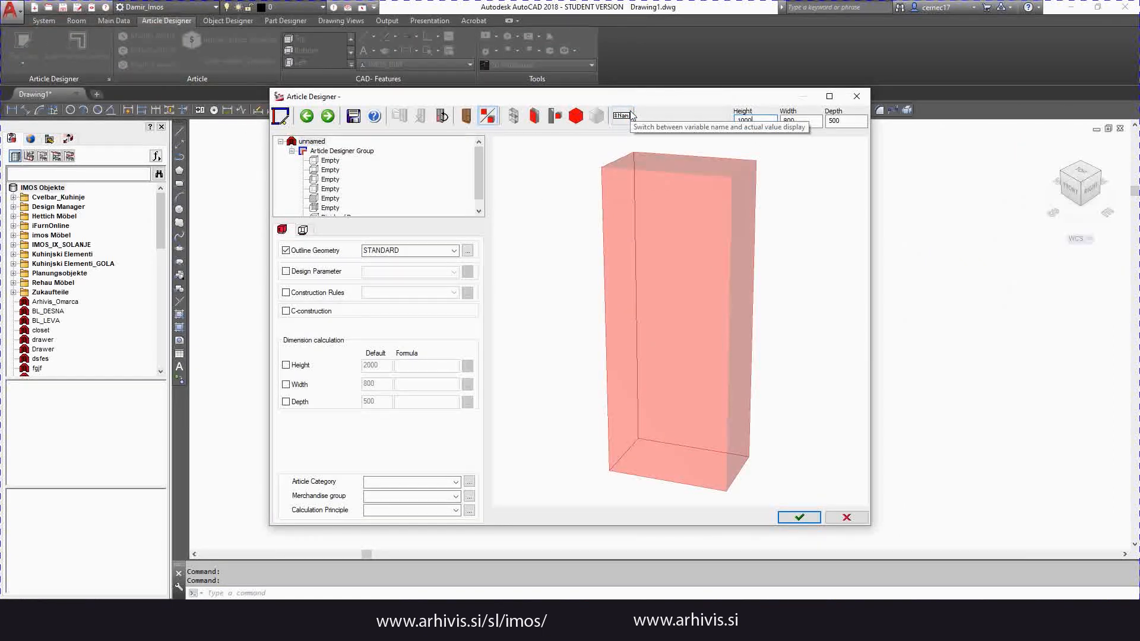
key("Return")
Fill the article's top shelf, bottom shelf, left side, right side and back positions with their default parts.
double_click(330, 162)
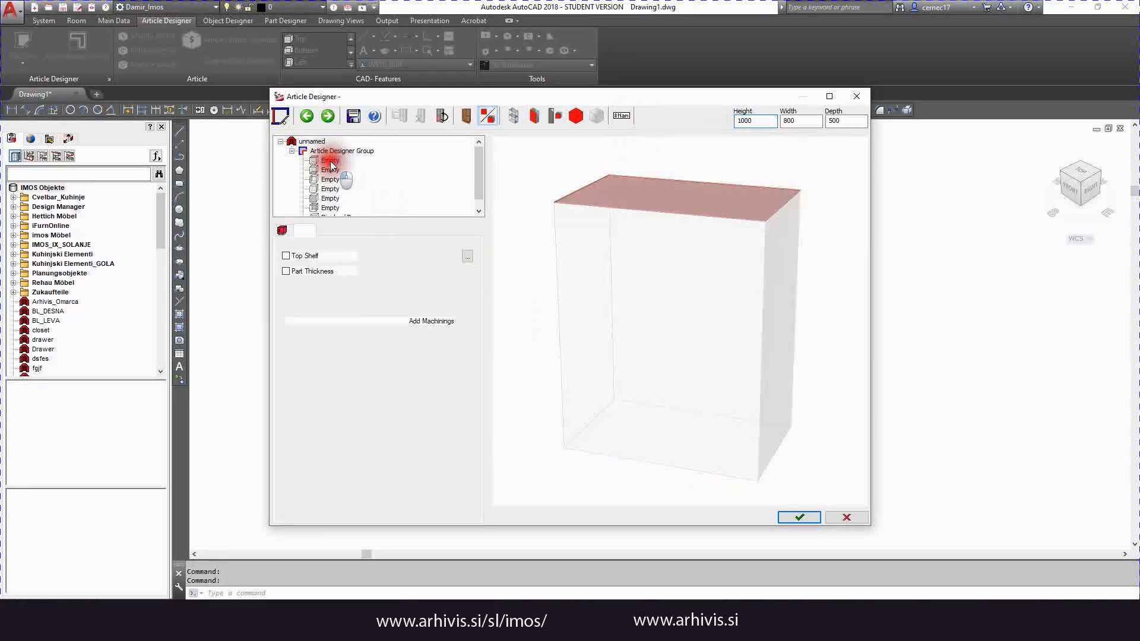
double_click(330, 171)
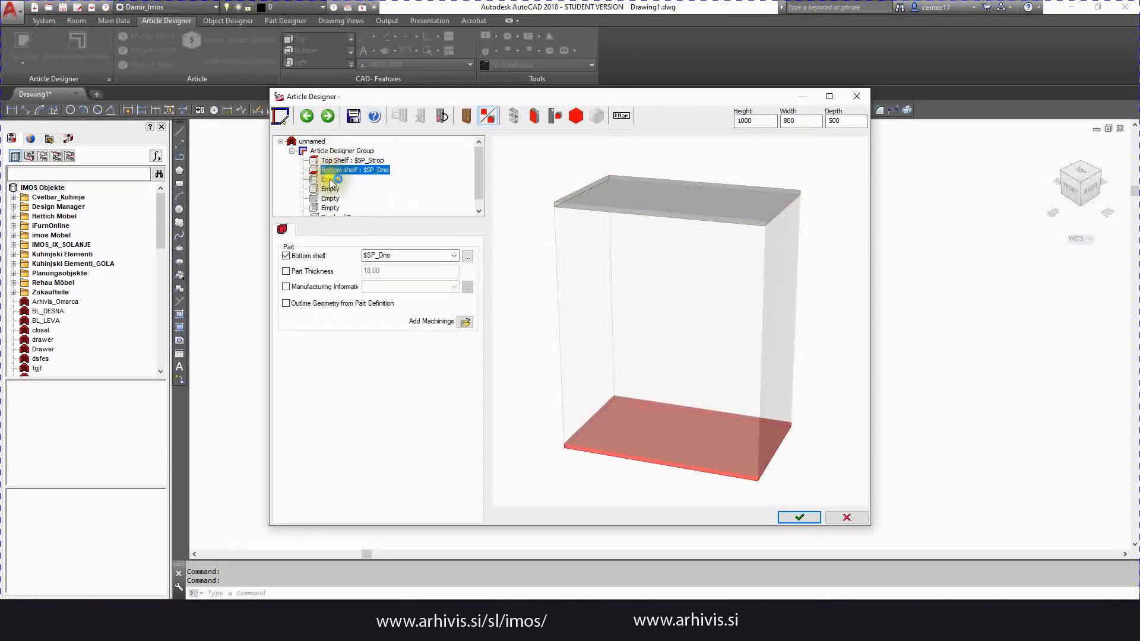
double_click(331, 180)
double_click(331, 190)
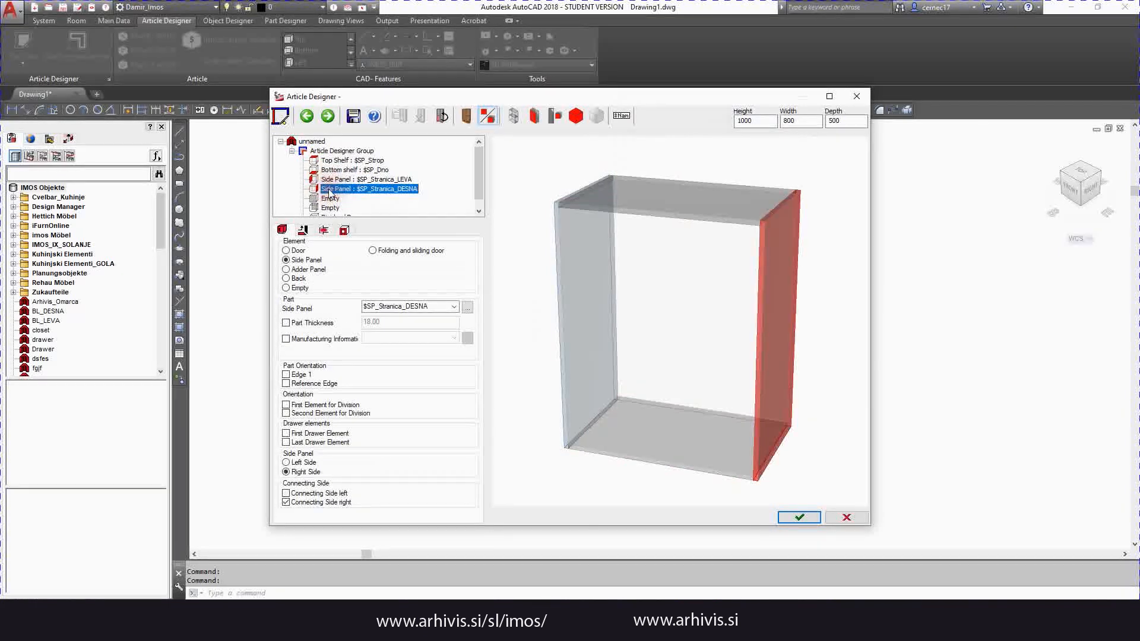
double_click(331, 208)
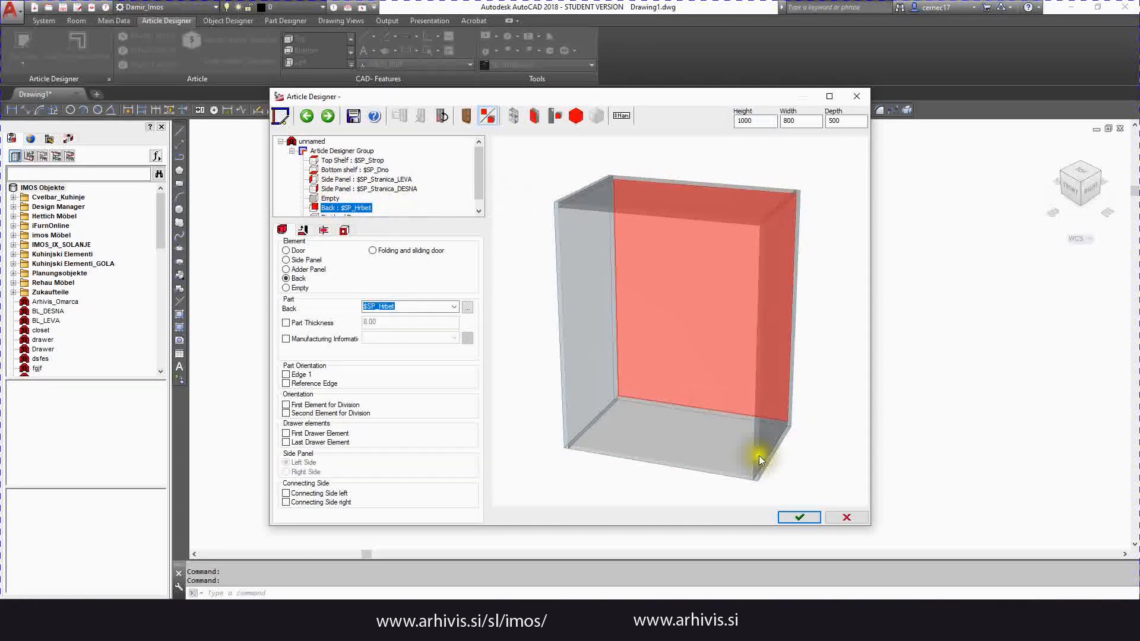
Finish the article and save it under the name drawer, overwriting the existing dataset.
left_click(802, 516)
left_click(535, 339)
left_click(547, 339)
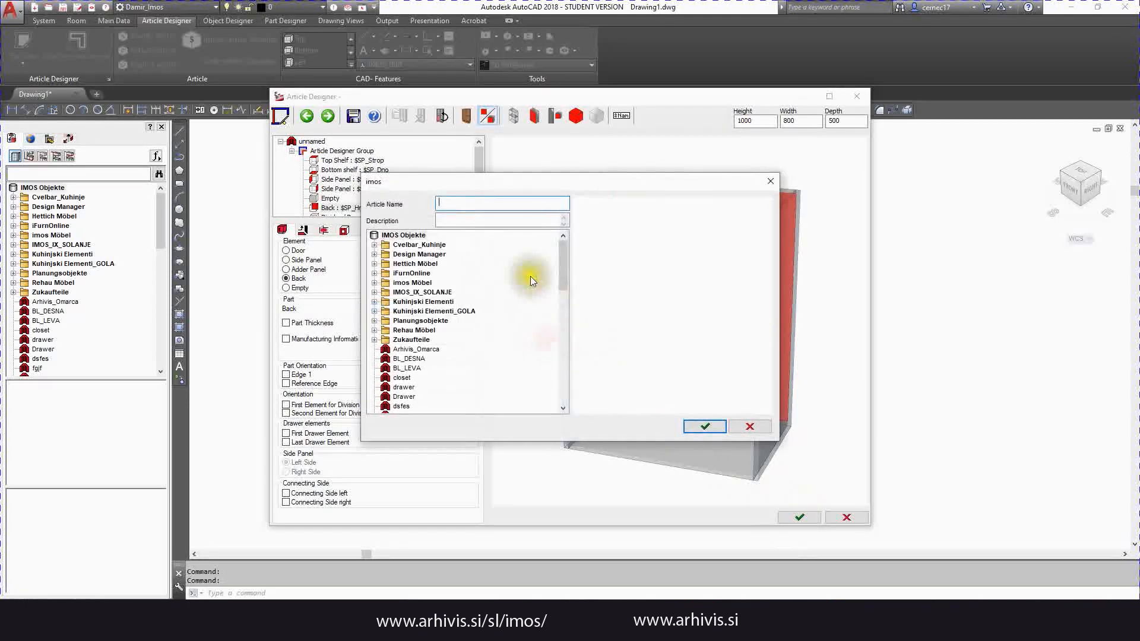
type("drawe")
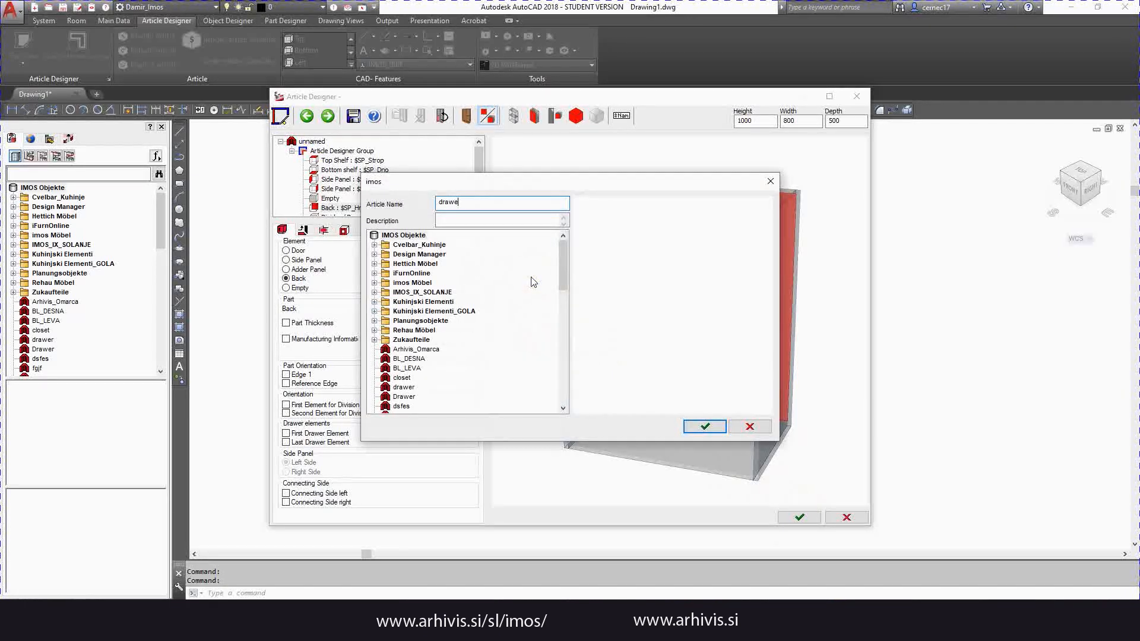
type("r")
left_click(705, 427)
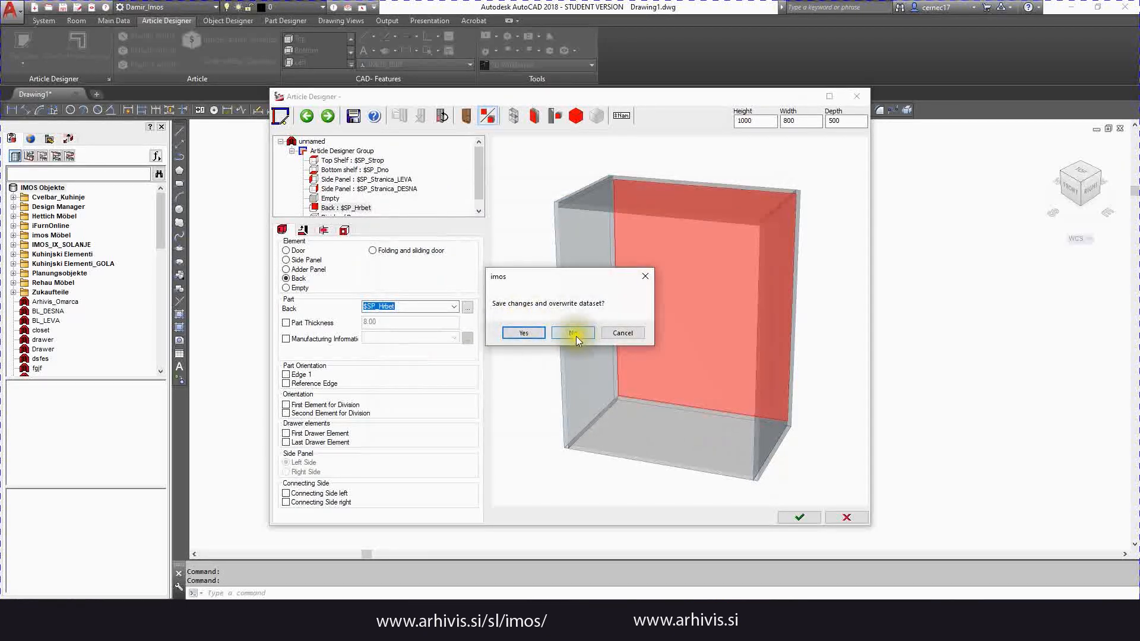
left_click(522, 332)
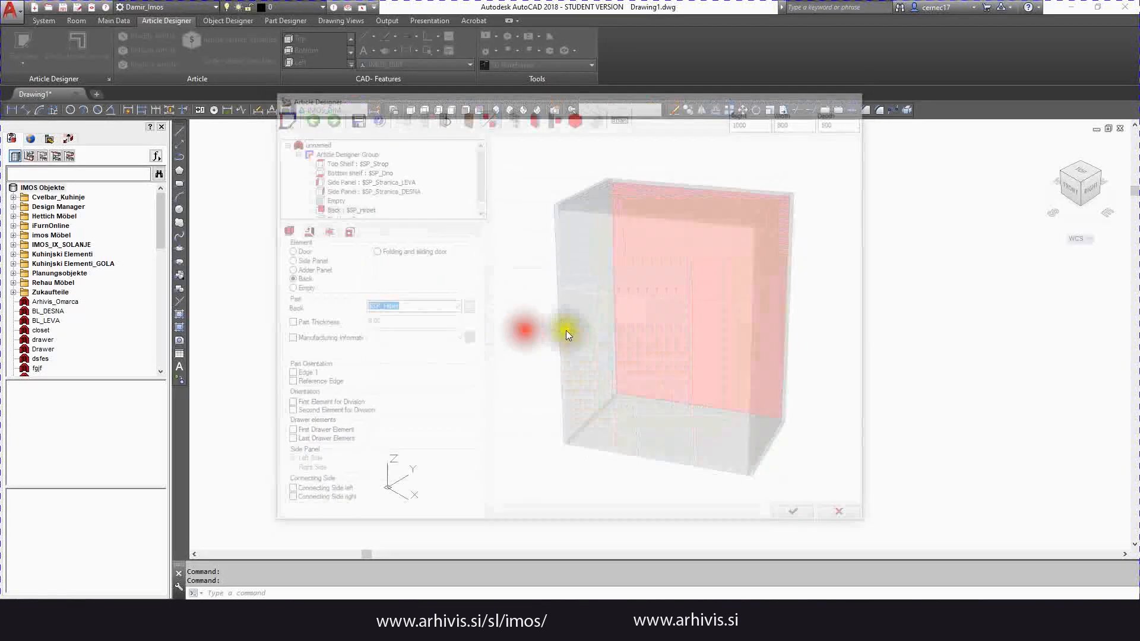
Place the cabinet in the drawing with its default dimensions and display it in the Realistic visual style.
right_click(641, 363)
left_click(661, 348)
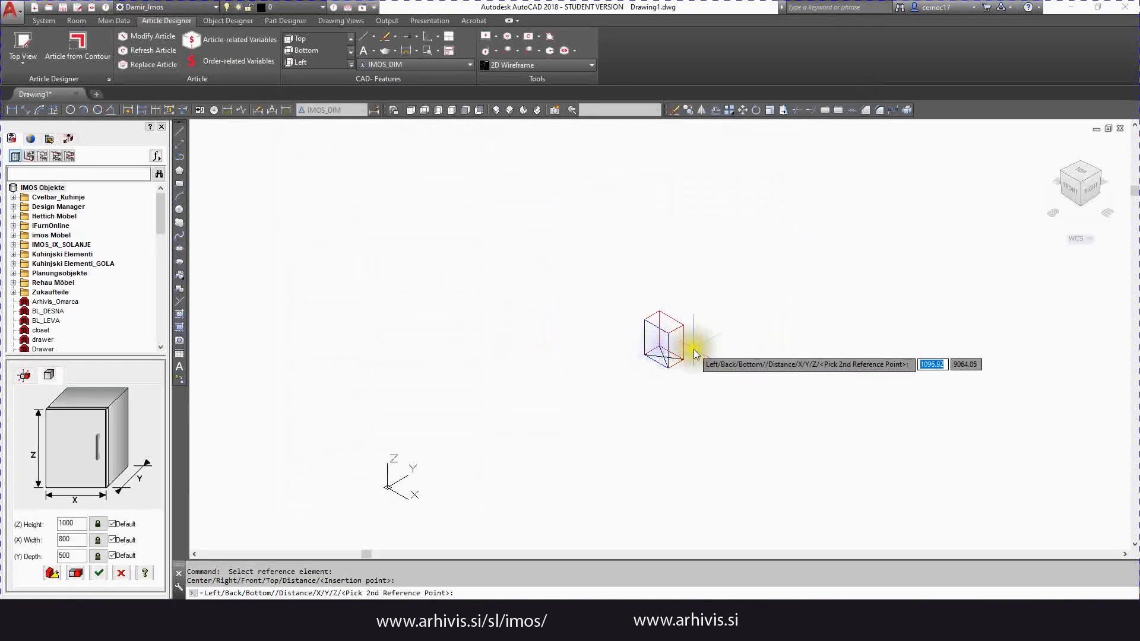
right_click(660, 360)
scroll(672, 364, "up", 2)
scroll(671, 356, "up", 6)
middle_click_drag(627, 276, 611, 366)
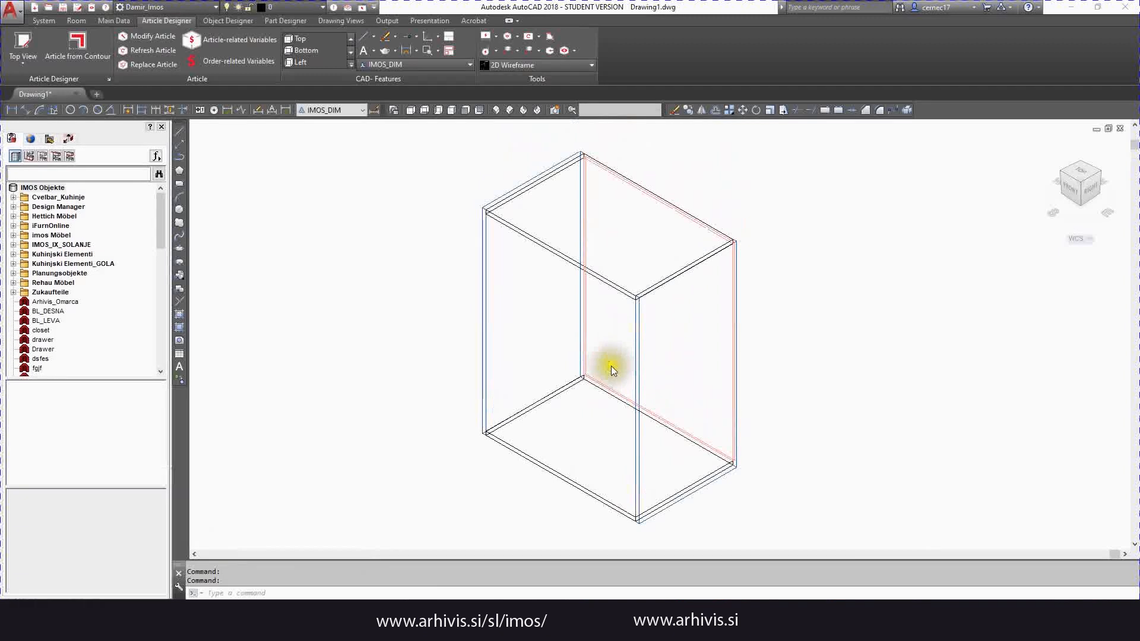
left_click(547, 66)
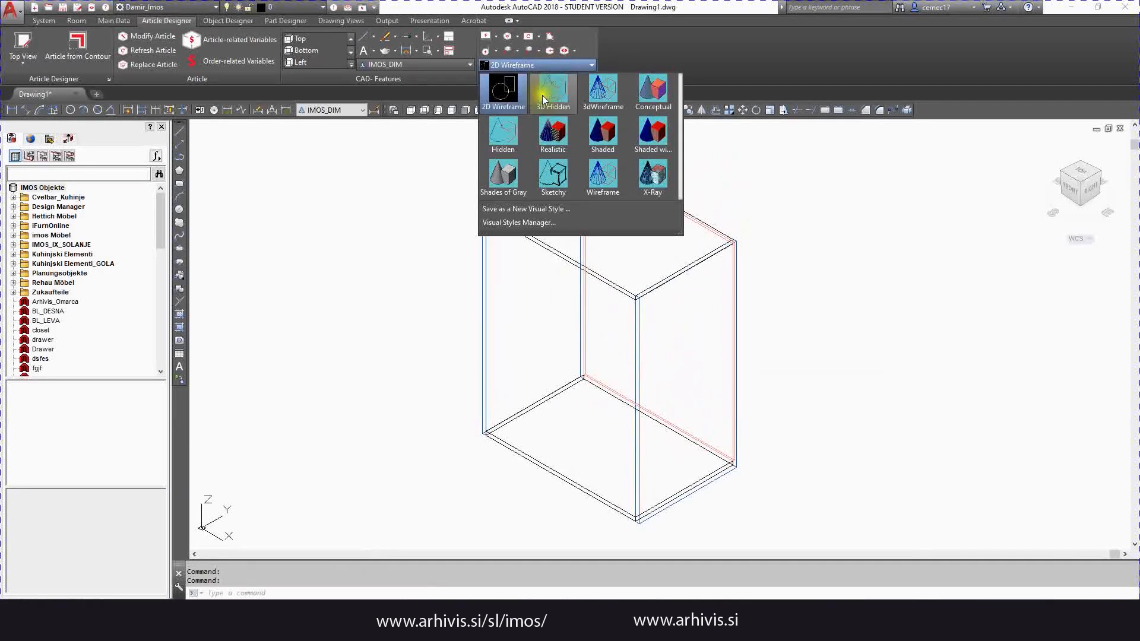
left_click(544, 131)
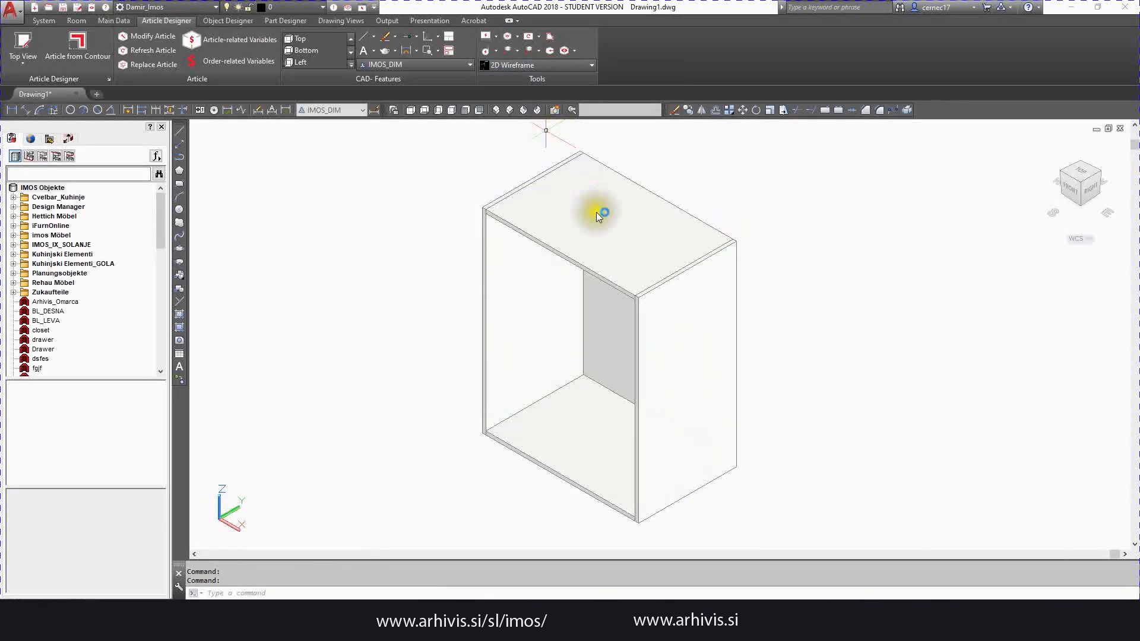
Open the article-related variables of the placed cabinet and expand the families down to Korpus_nevidni_NK.
left_click(207, 41)
left_click(561, 259)
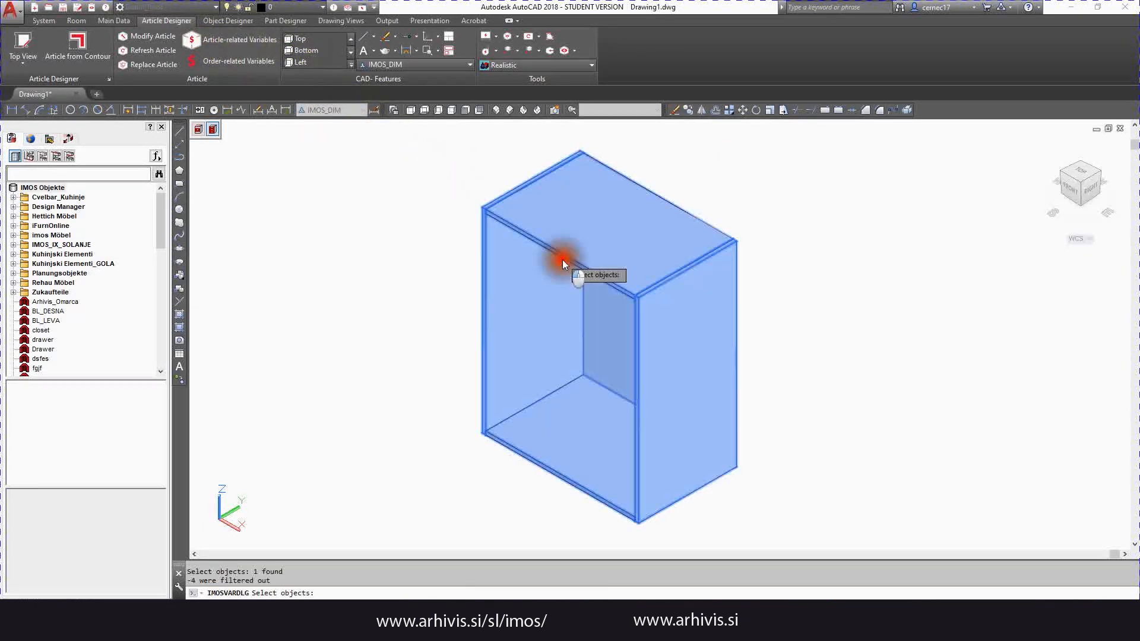
key("Return")
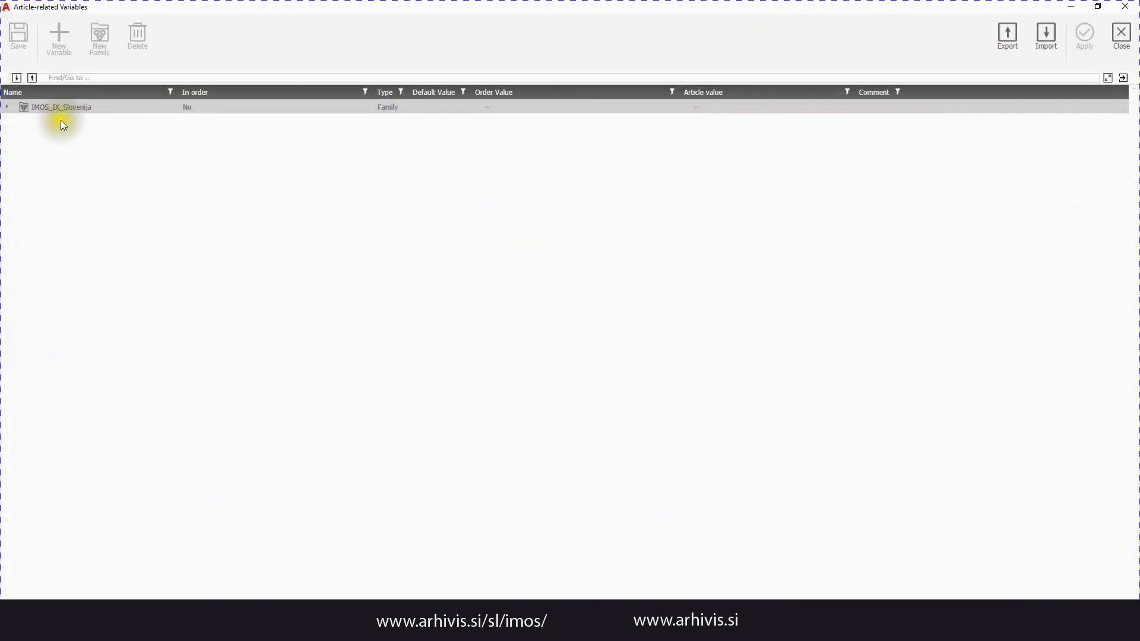
left_click(6, 107)
left_click(18, 121)
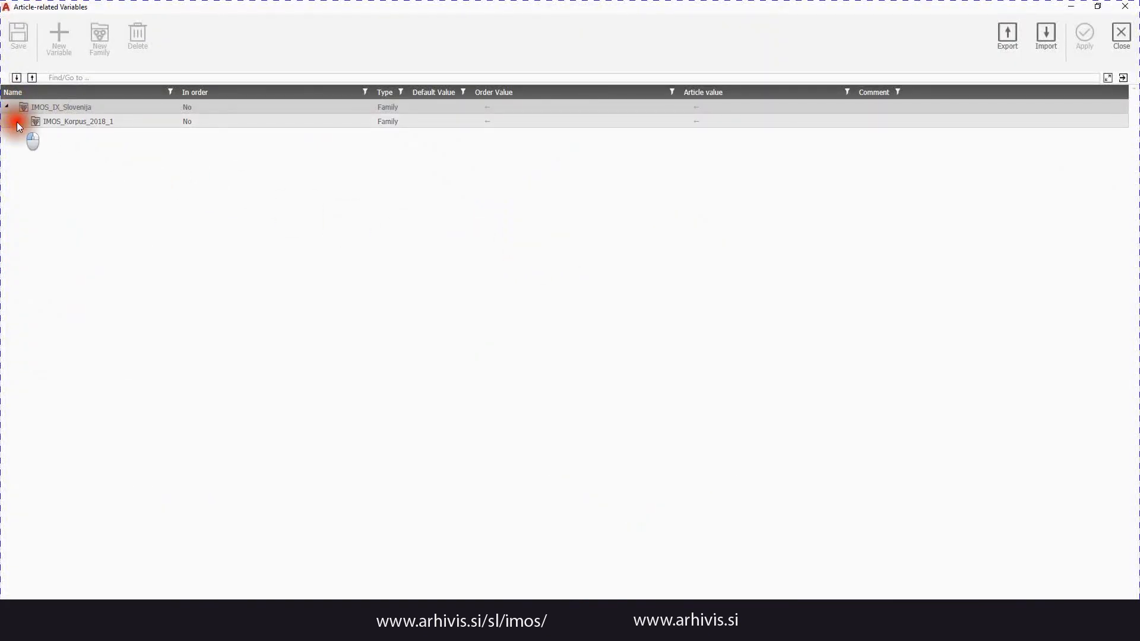
left_click(30, 149)
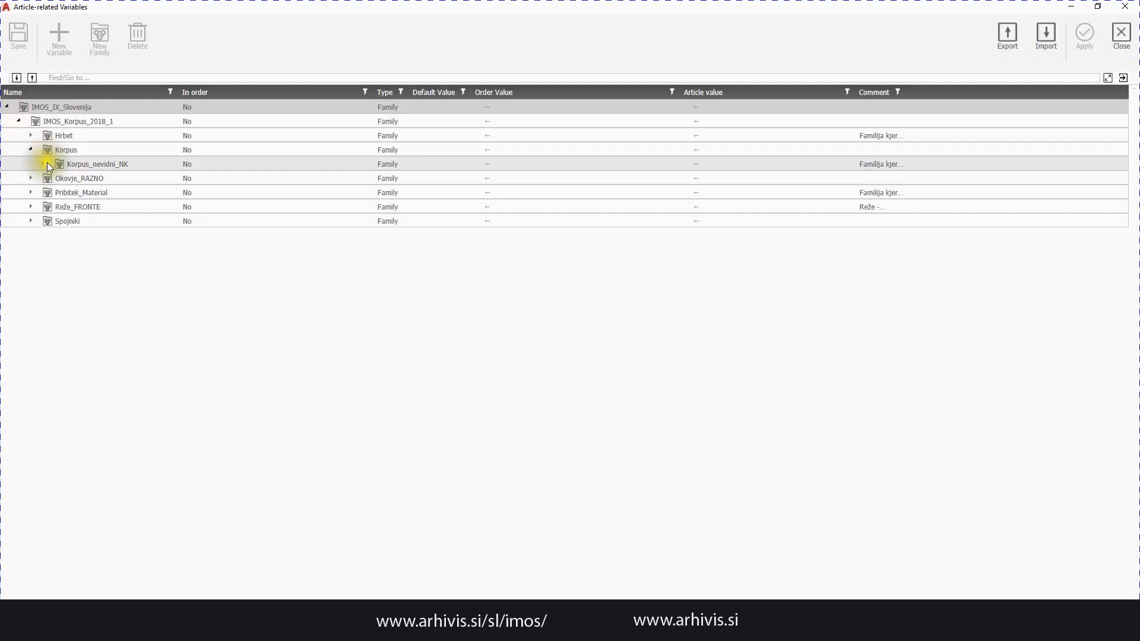
left_click(42, 164)
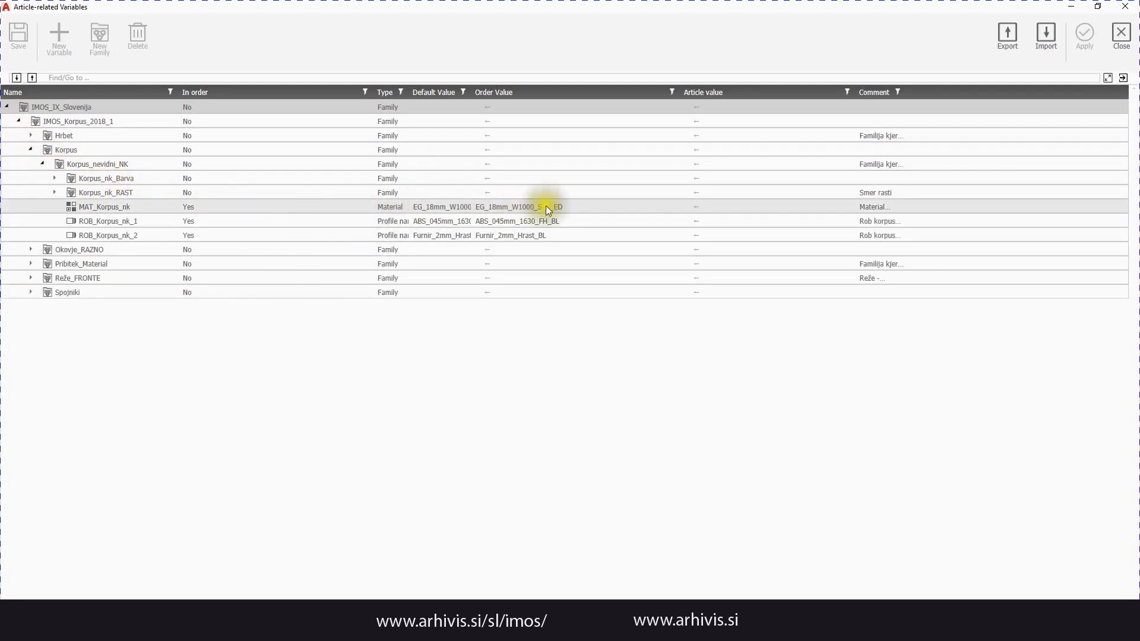
Set the article value of MAT_Korpus_nk to KA_19mm_4410AW from Kaindl's 19mm Wood_Dekor folder and apply it to the cabinet.
left_click(702, 206)
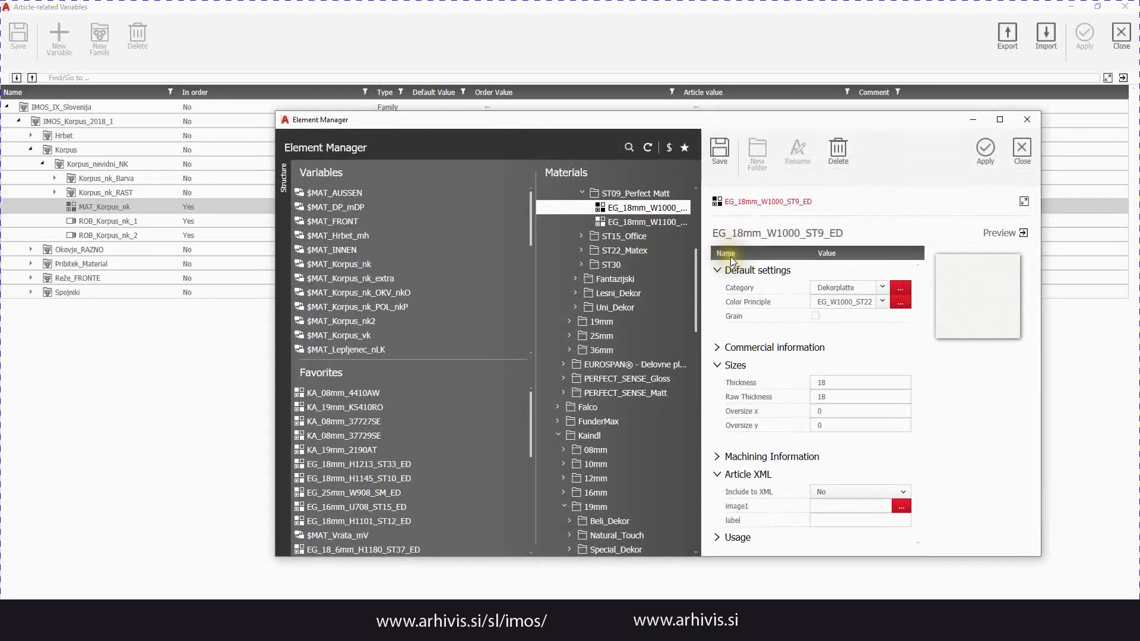
scroll(599, 232, "up", 5)
left_click(556, 235)
scroll(594, 376, "down", 1)
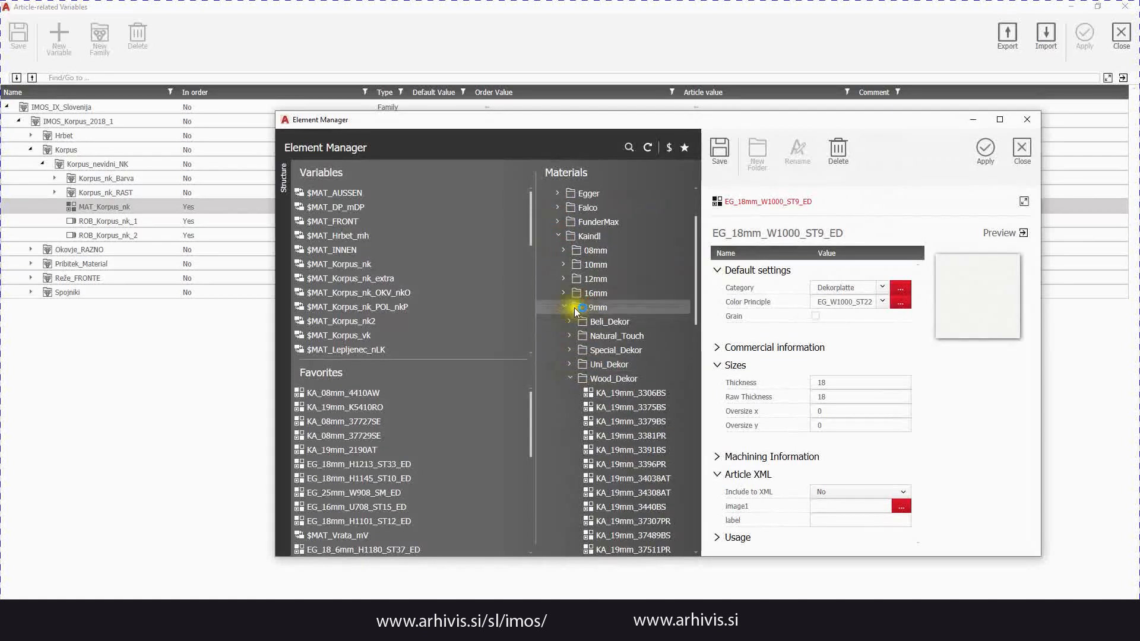
scroll(603, 386, "down", 10)
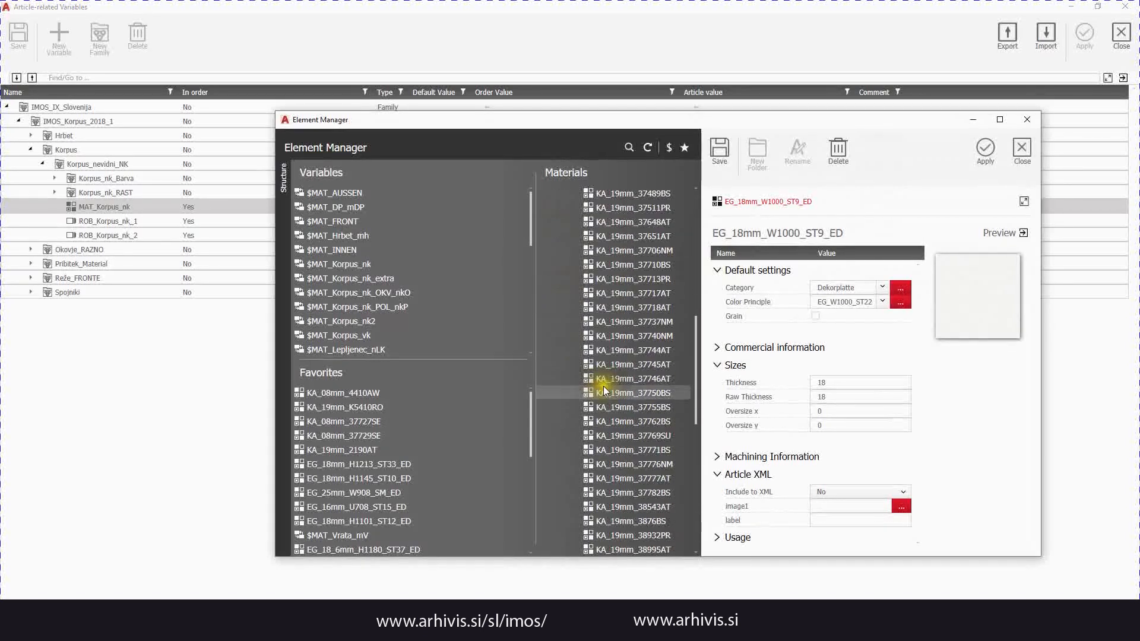
scroll(624, 395, "down", 1)
left_click(647, 465)
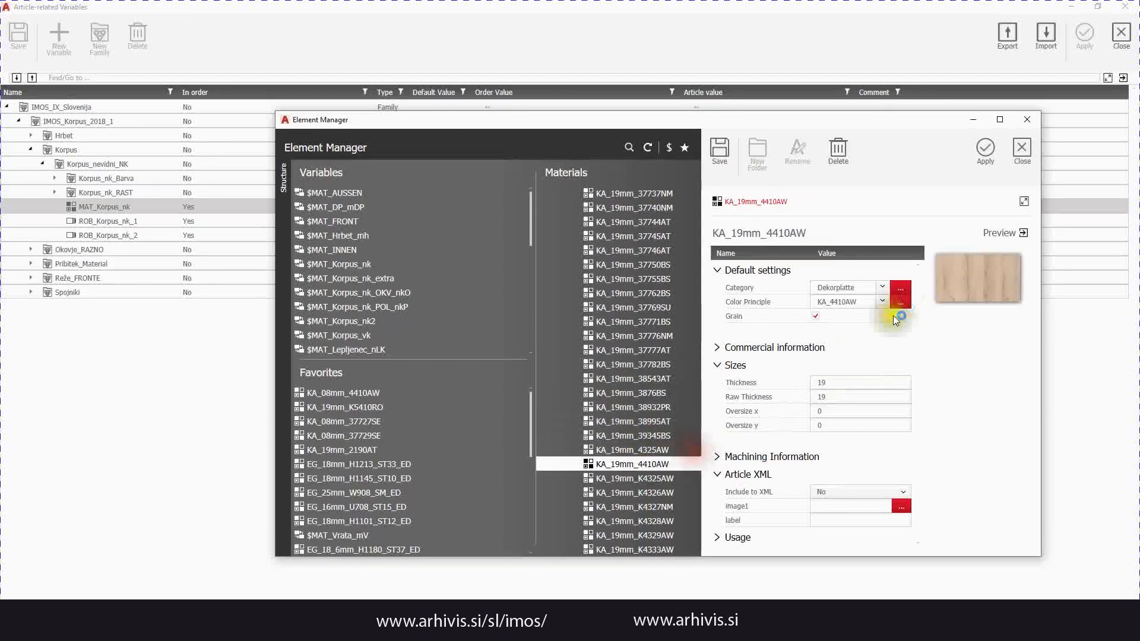
left_click(978, 159)
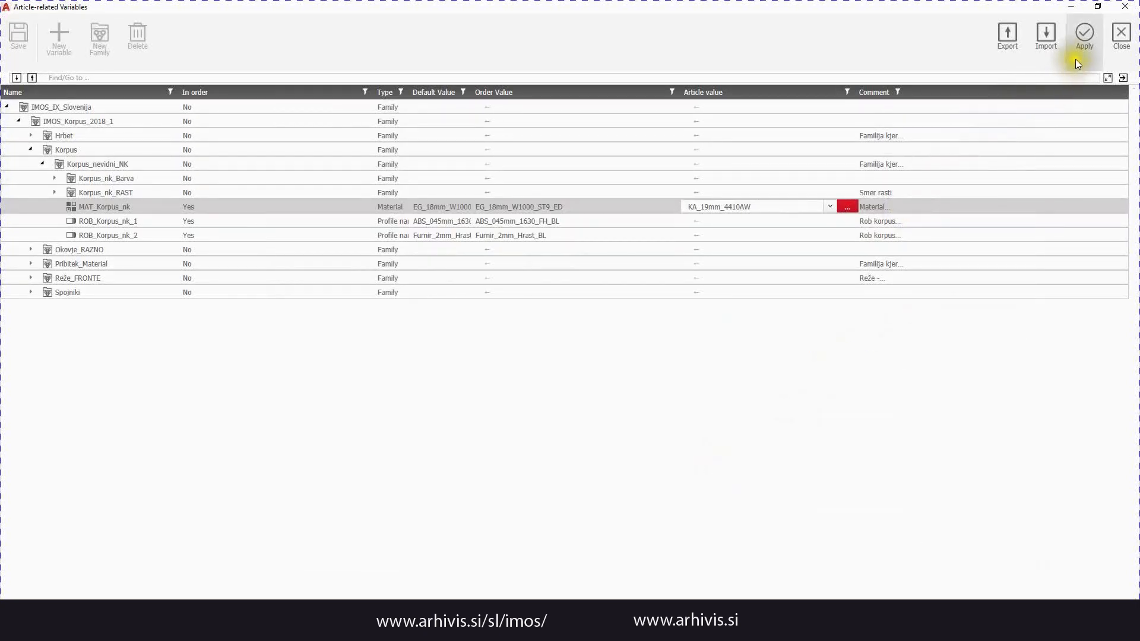
left_click(1082, 42)
left_click(514, 305)
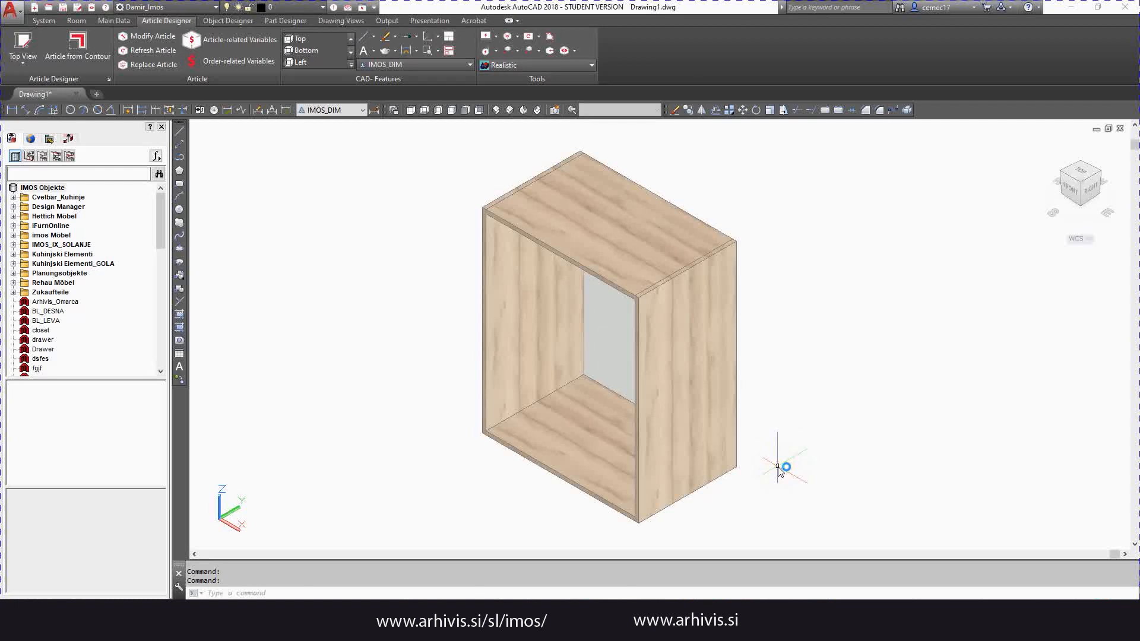
Start a second article in the Article Designer and set its height to 1000.
scroll(704, 367, "up", 3)
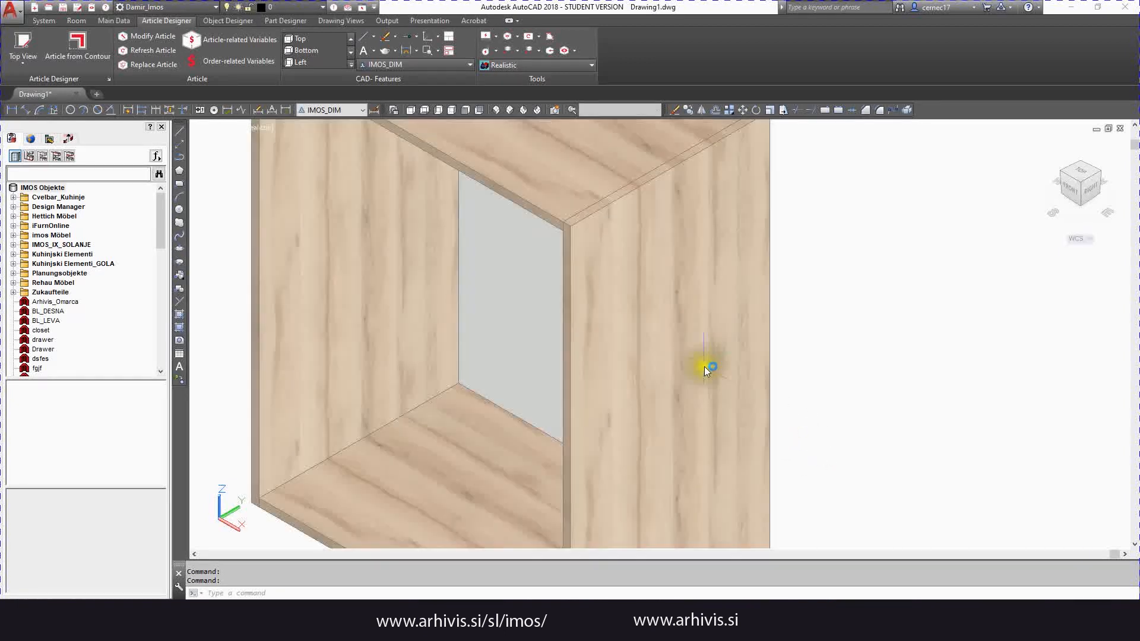
scroll(704, 365, "down", 2)
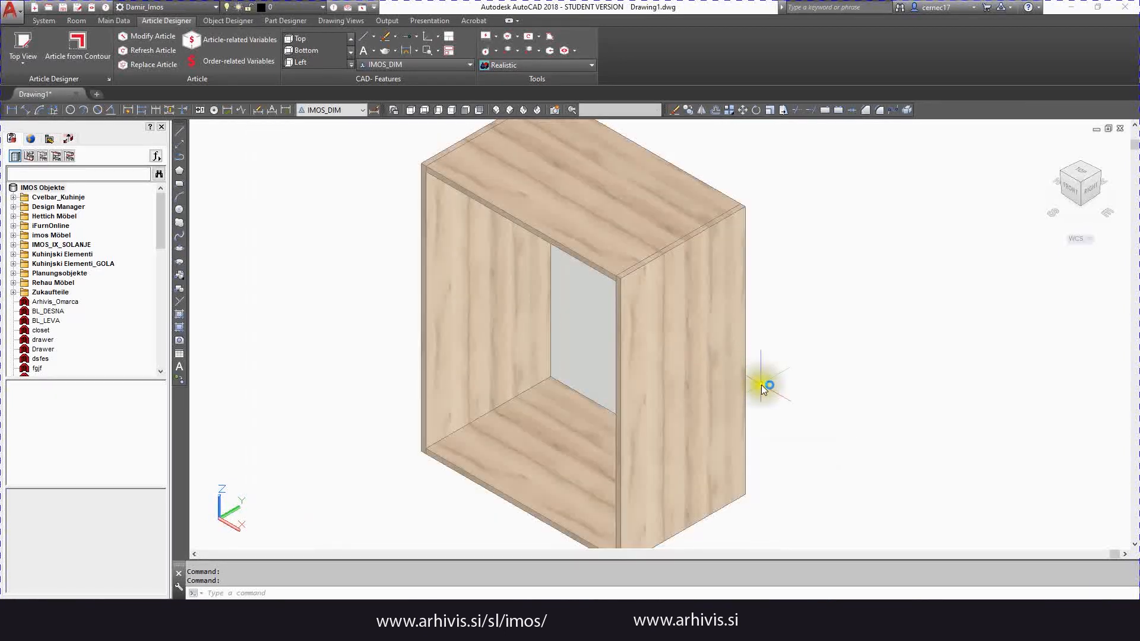
scroll(712, 380, "down", 2)
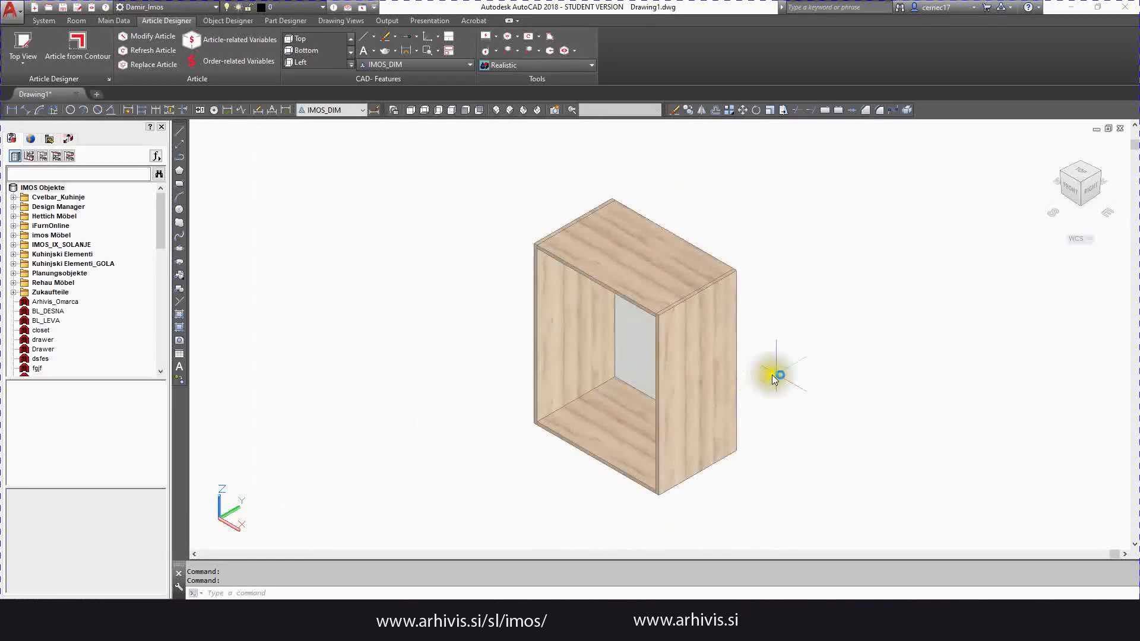
middle_click_drag(725, 275, 571, 278)
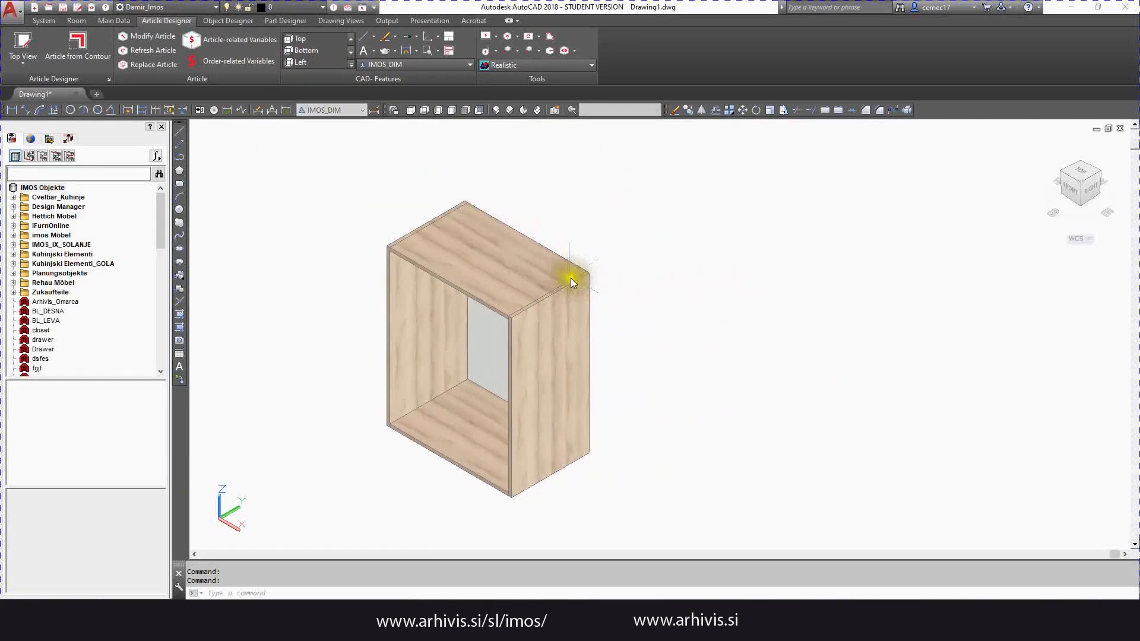
left_click(19, 42)
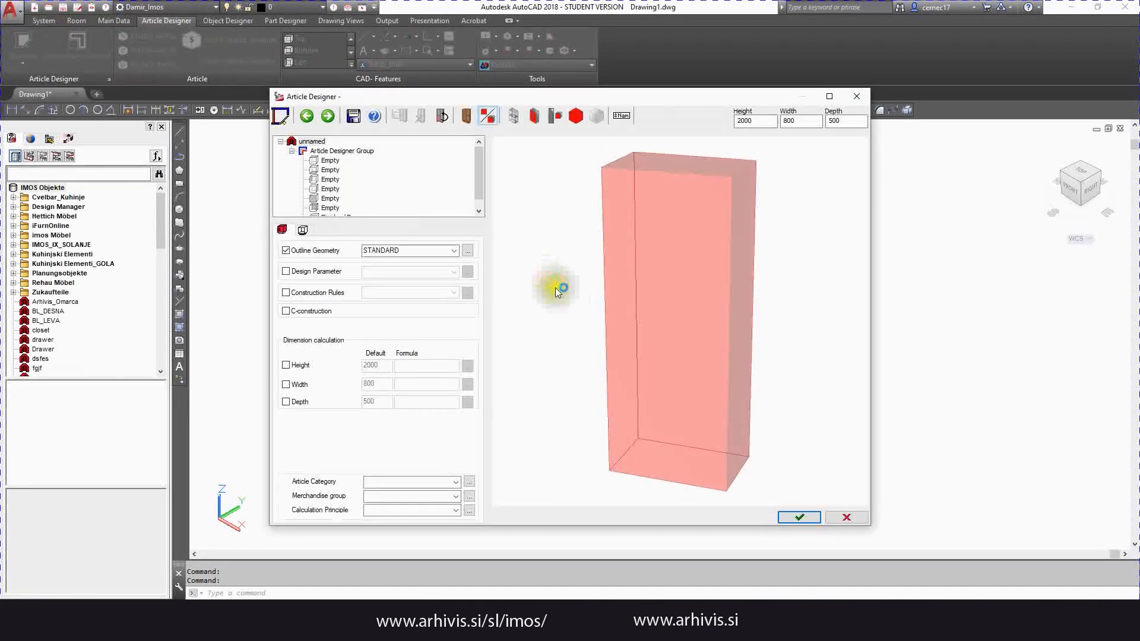
type("100")
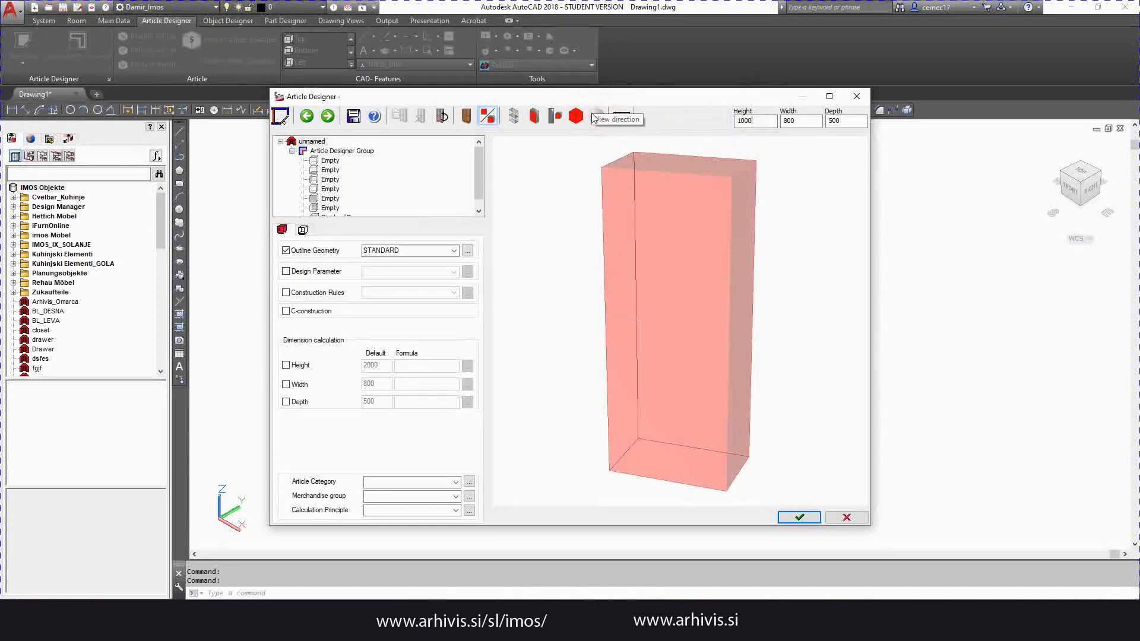
Add the default top shelf, bottom shelf, both side panels and back to the second article.
left_click(334, 177)
double_click(330, 181)
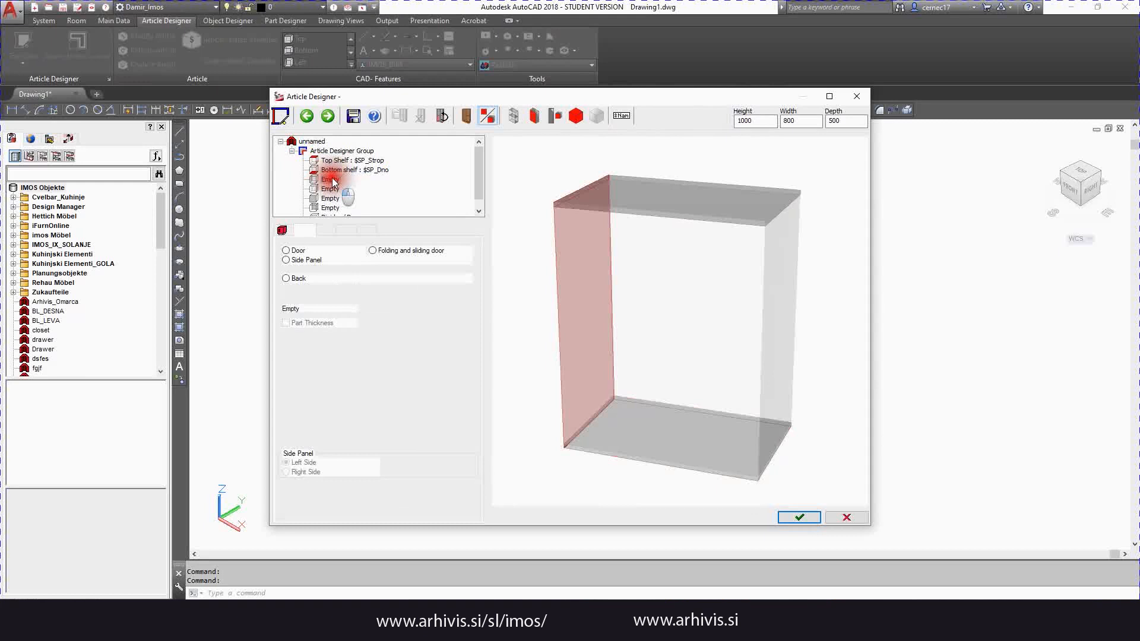
double_click(329, 190)
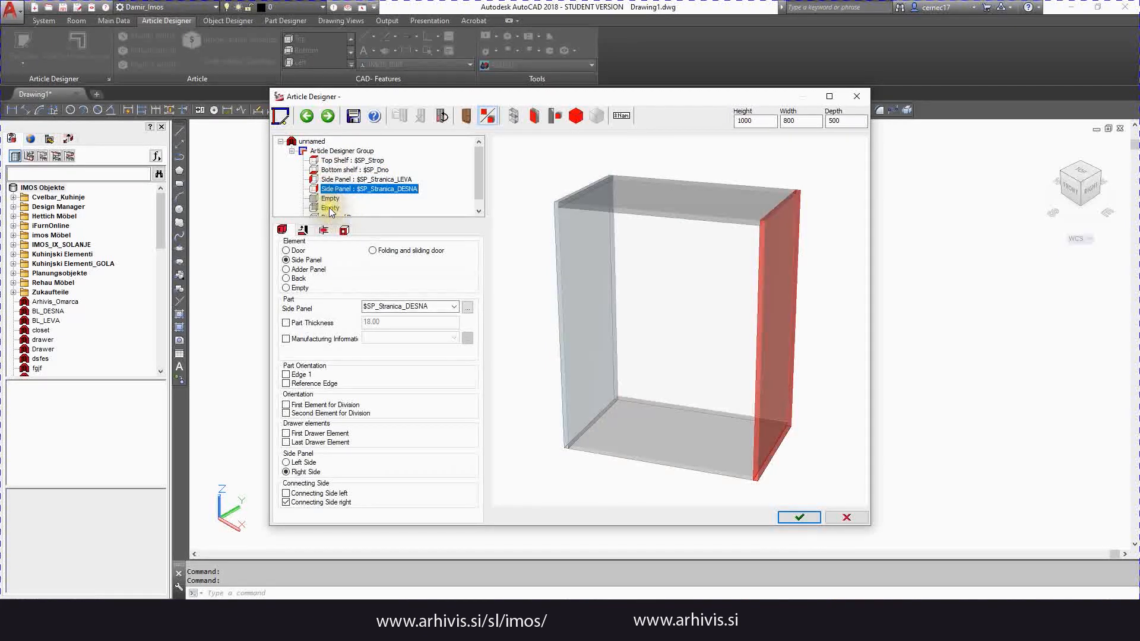
double_click(330, 208)
Finish the second article without saving it and place it beside the wood-textured cabinet.
left_click(799, 517)
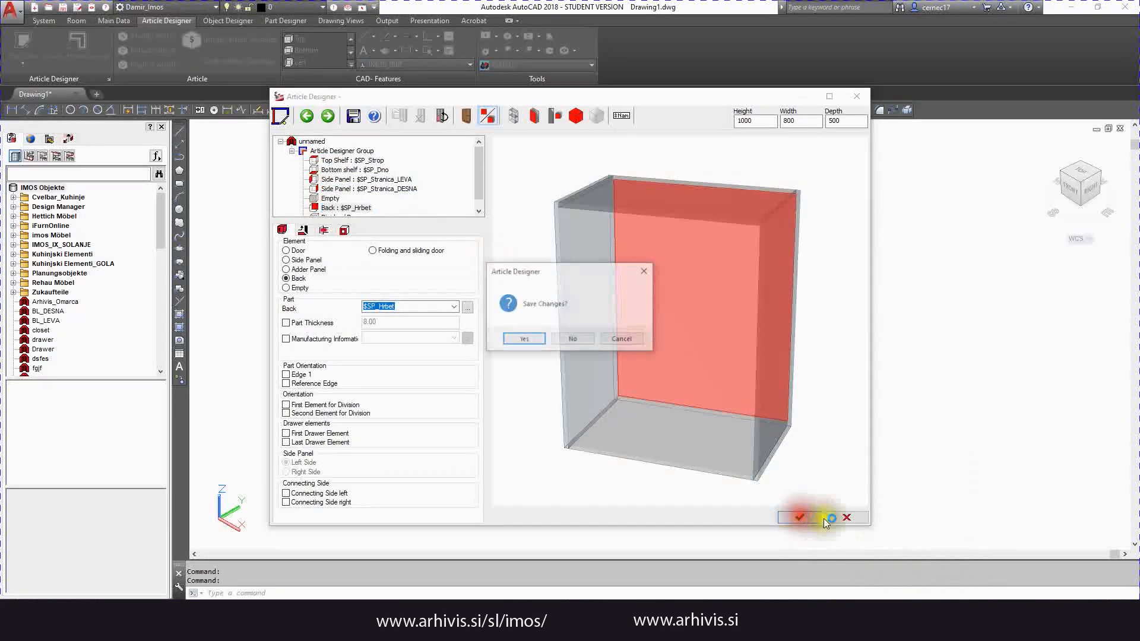
left_click(559, 339)
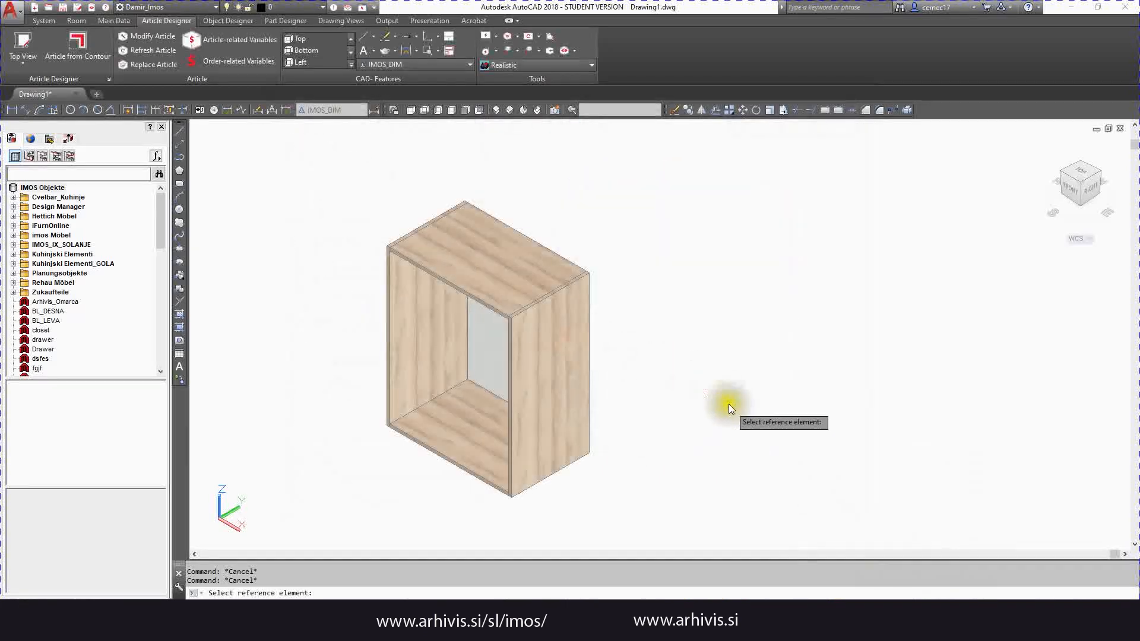
left_click(747, 448)
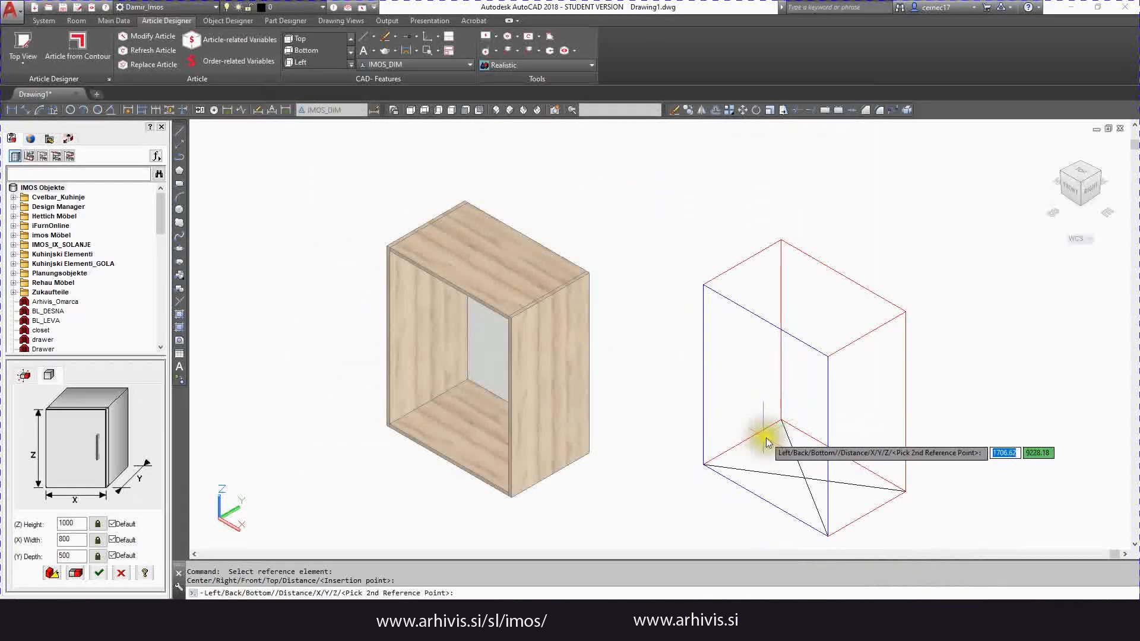
left_click(781, 430)
middle_click_drag(886, 446, 792, 414)
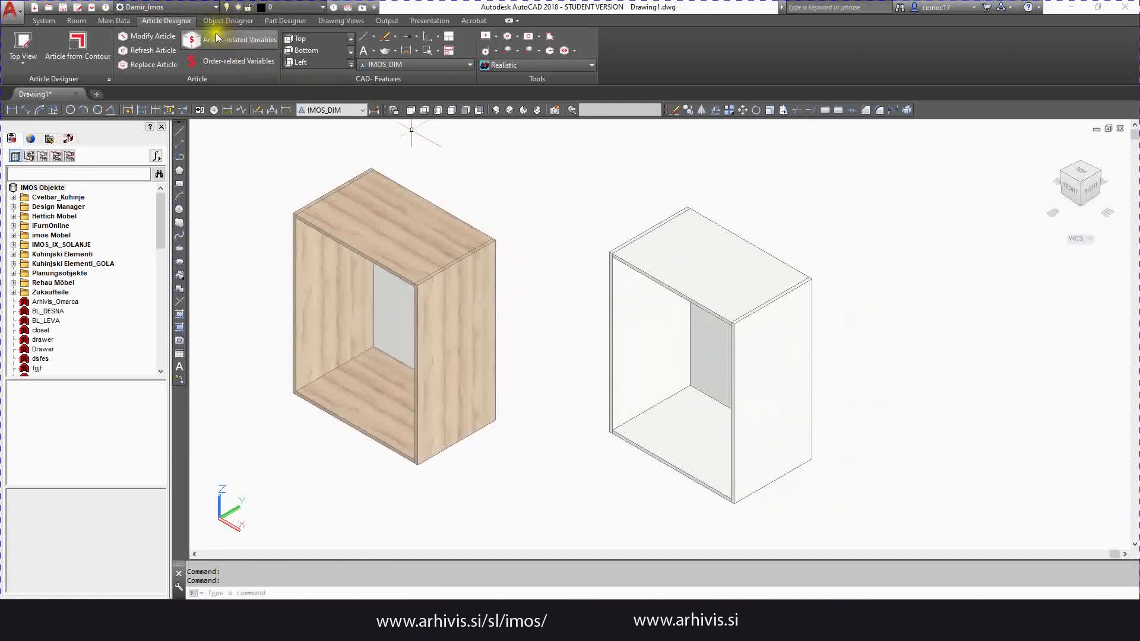
Set the texture scale of color principle KA_4410AW, used by material KA_19mm_4410AW, to 500 and close the Element Manager.
left_click(104, 22)
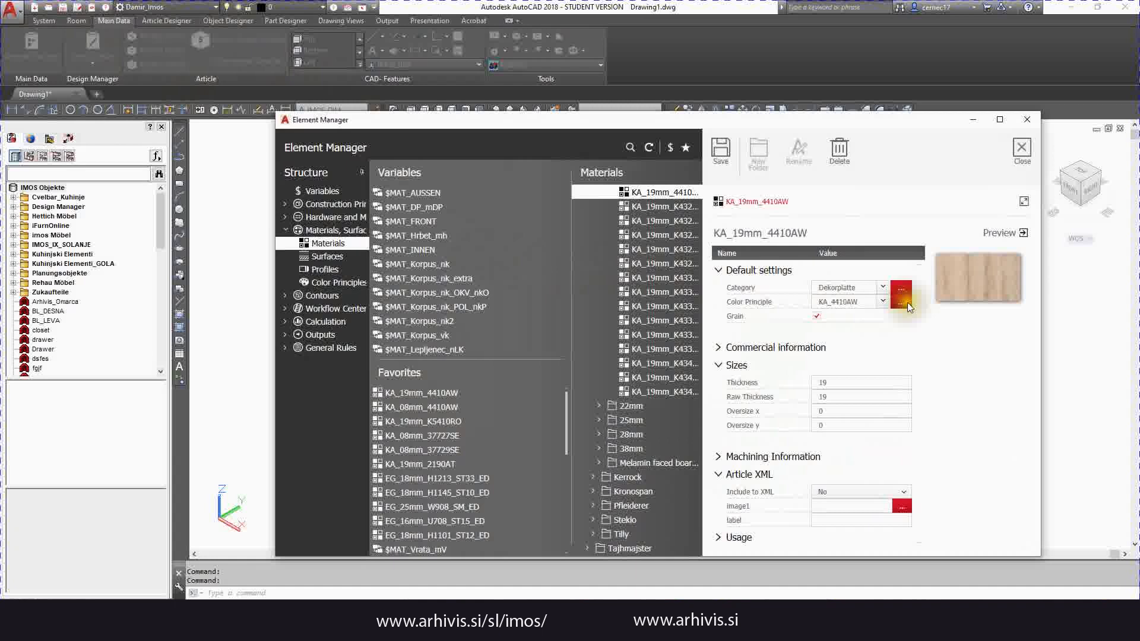
left_click(907, 303)
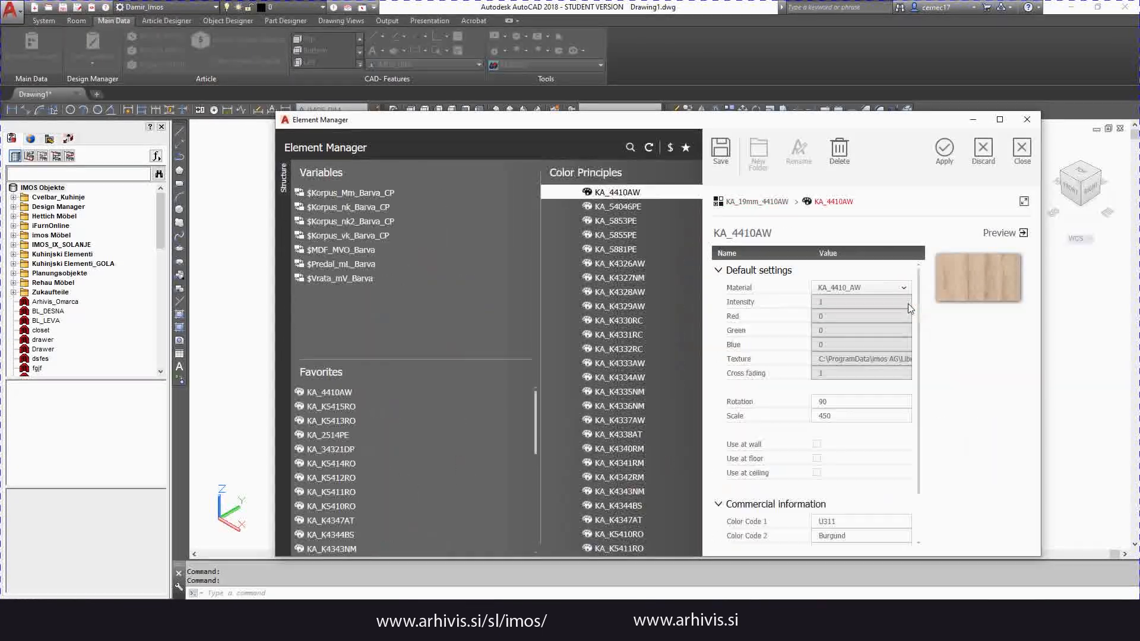
double_click(825, 414)
type("500")
left_click(947, 177)
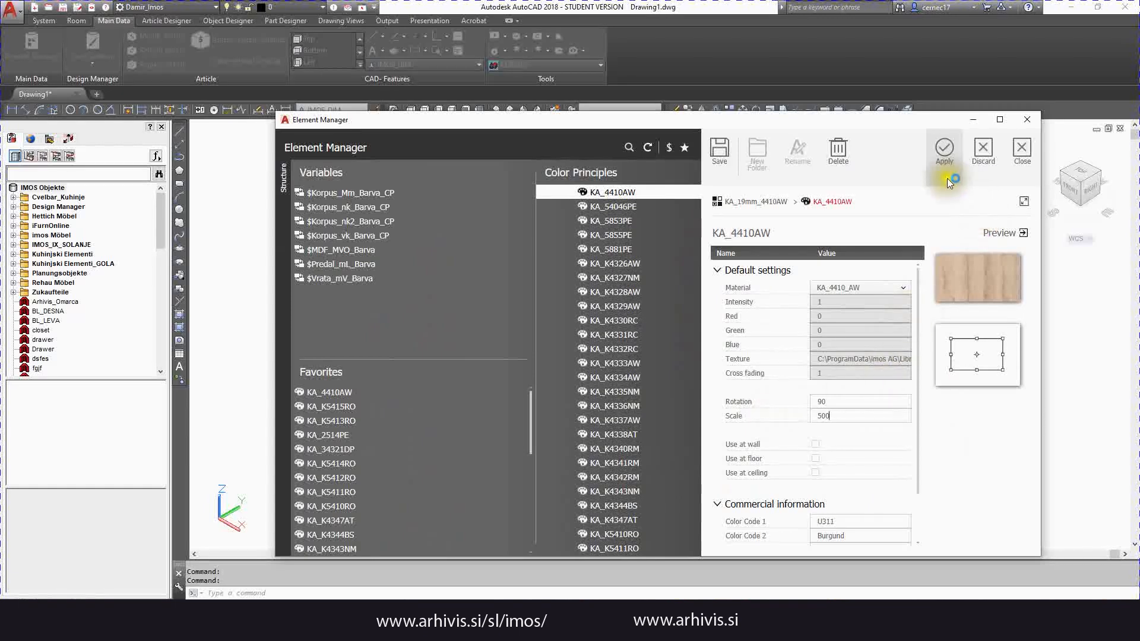
left_click(655, 329)
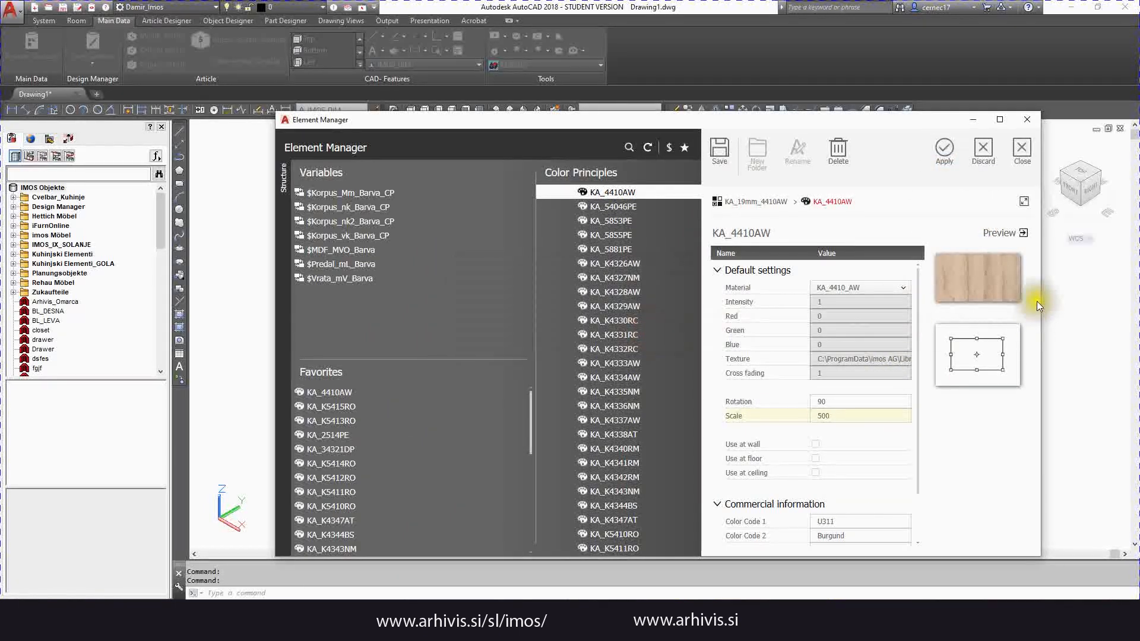
left_click(1021, 119)
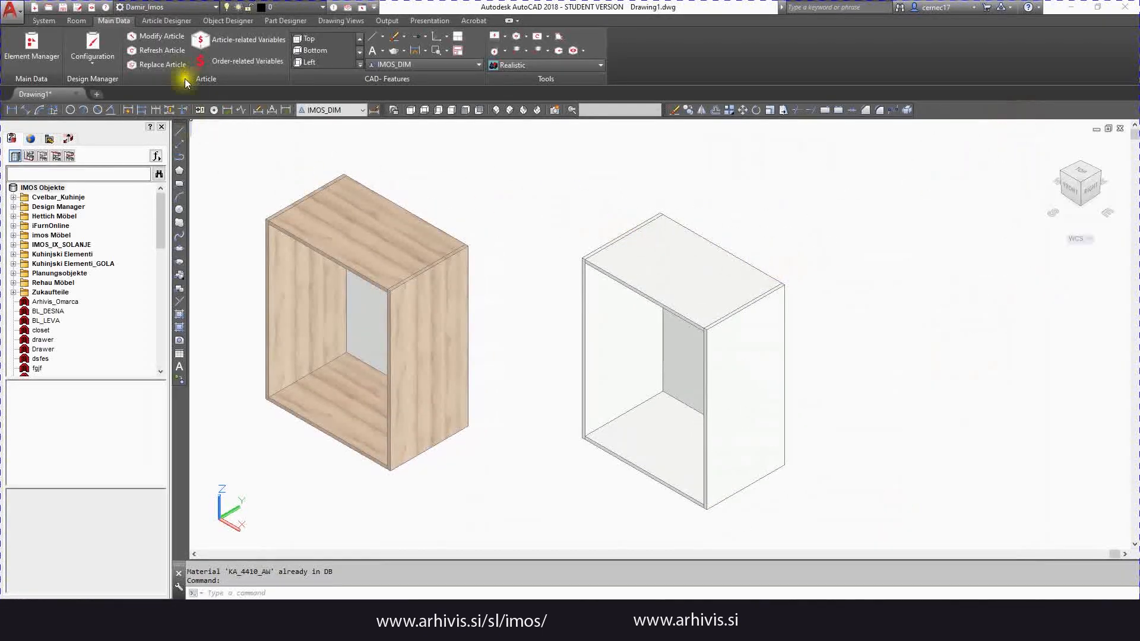
Open the second cabinet's article-related variables and expand IMOS_Korpus_2018_1 and Korpus down to the contents of Korpus_nevidni_NK.
left_click(205, 31)
left_click(668, 294)
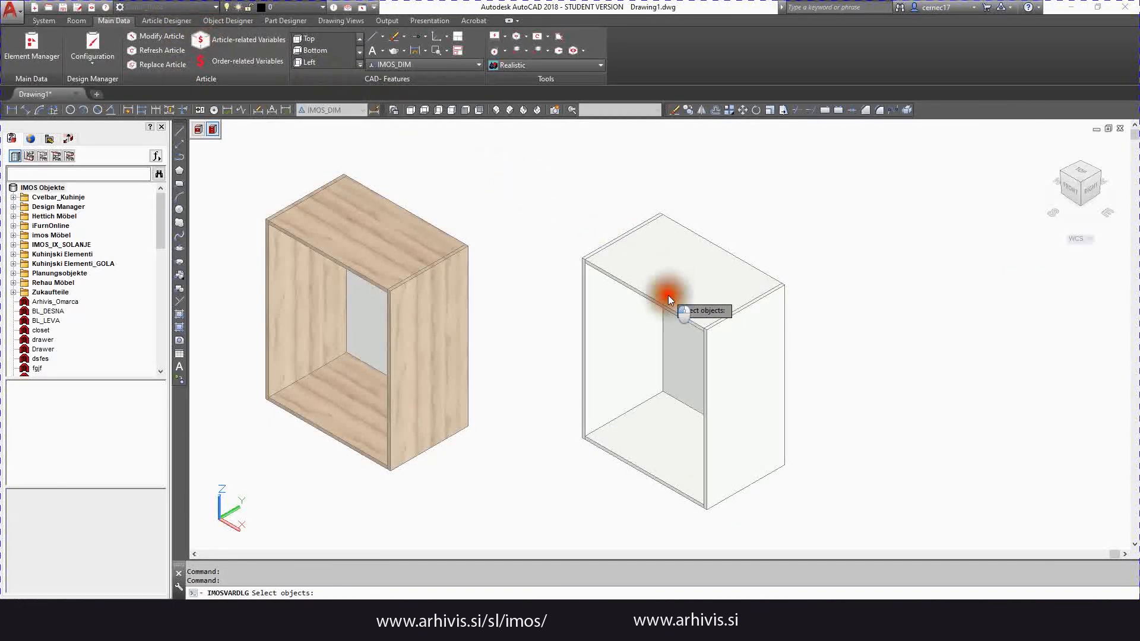
key("Return")
left_click(476, 254)
left_click(8, 108)
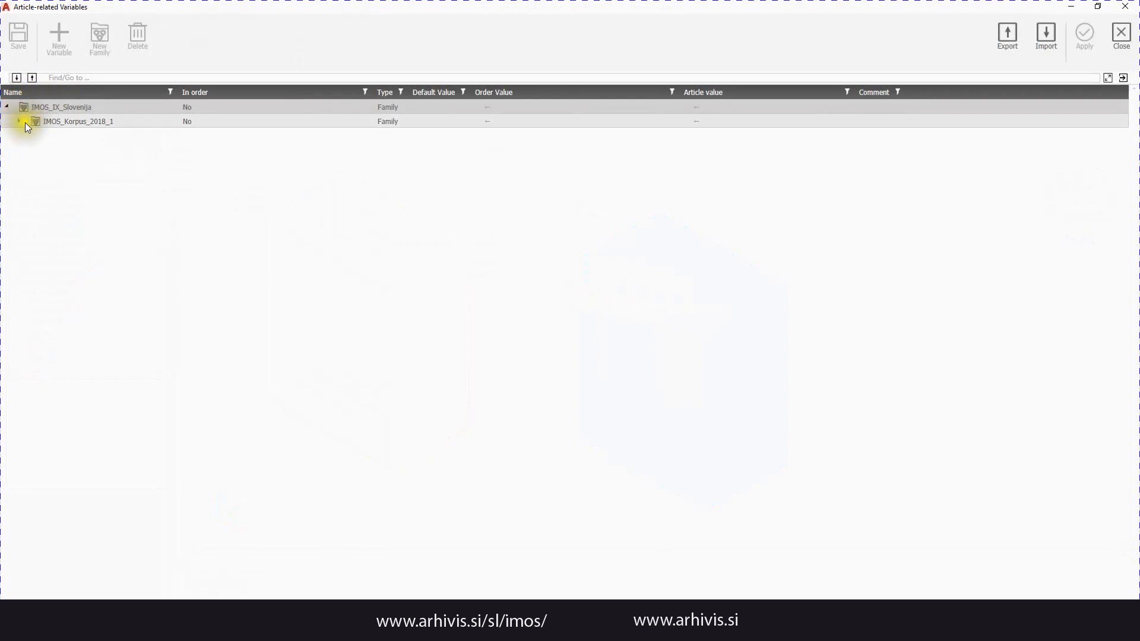
left_click(20, 122)
left_click(30, 151)
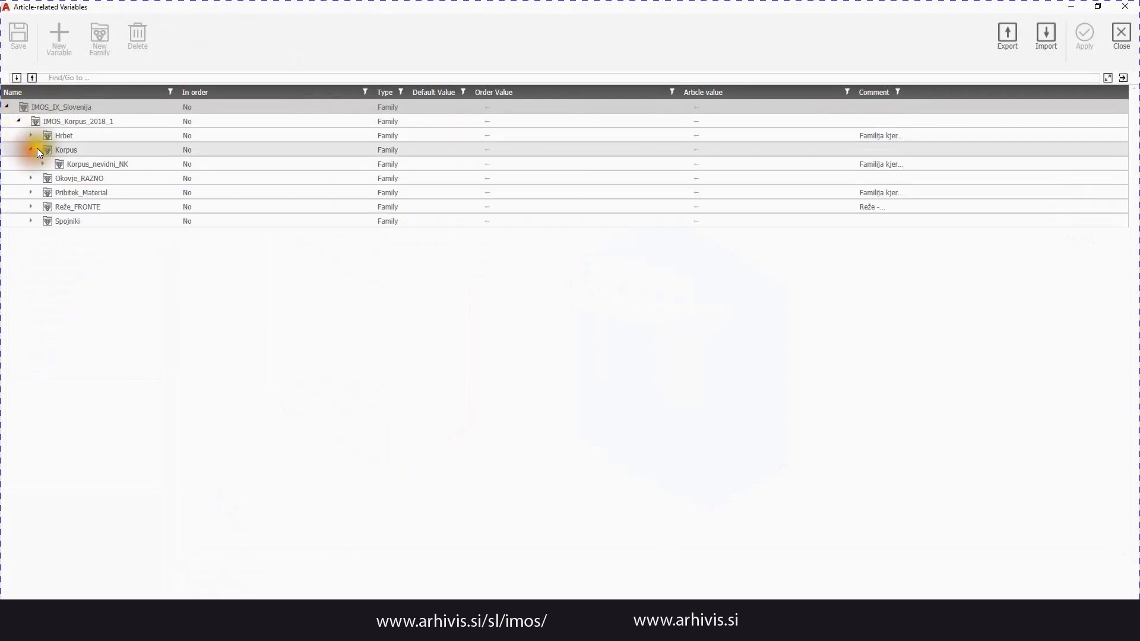
left_click(42, 164)
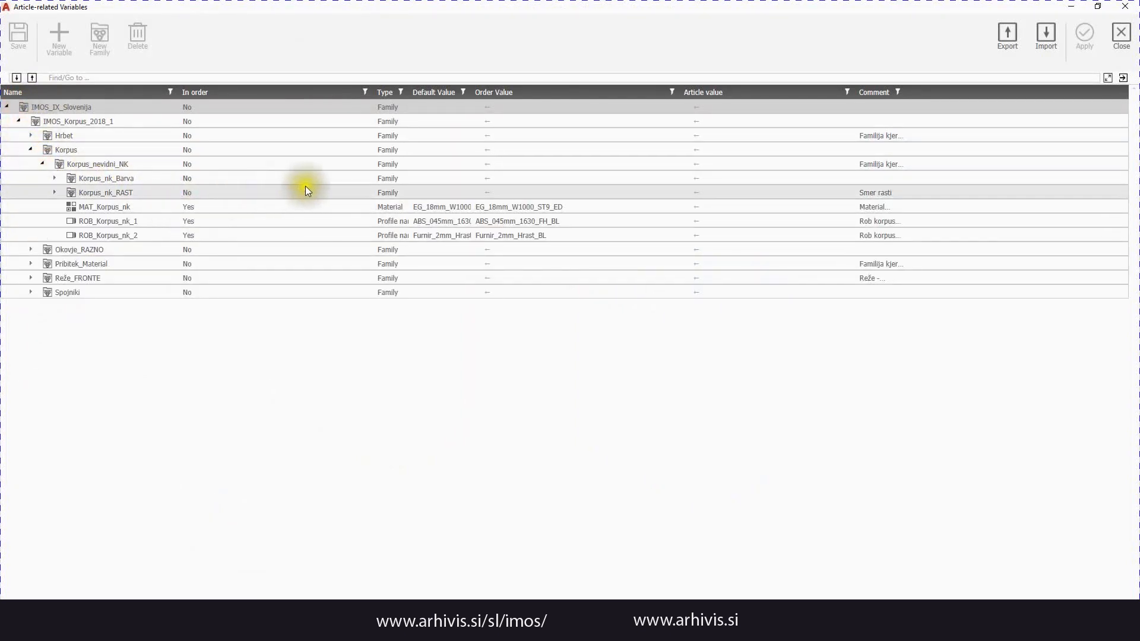
Set the article value of MAT_Korpus_nk to material KA_19mm_4410AW and apply it to the second cabinet.
left_click(696, 205)
left_click(846, 207)
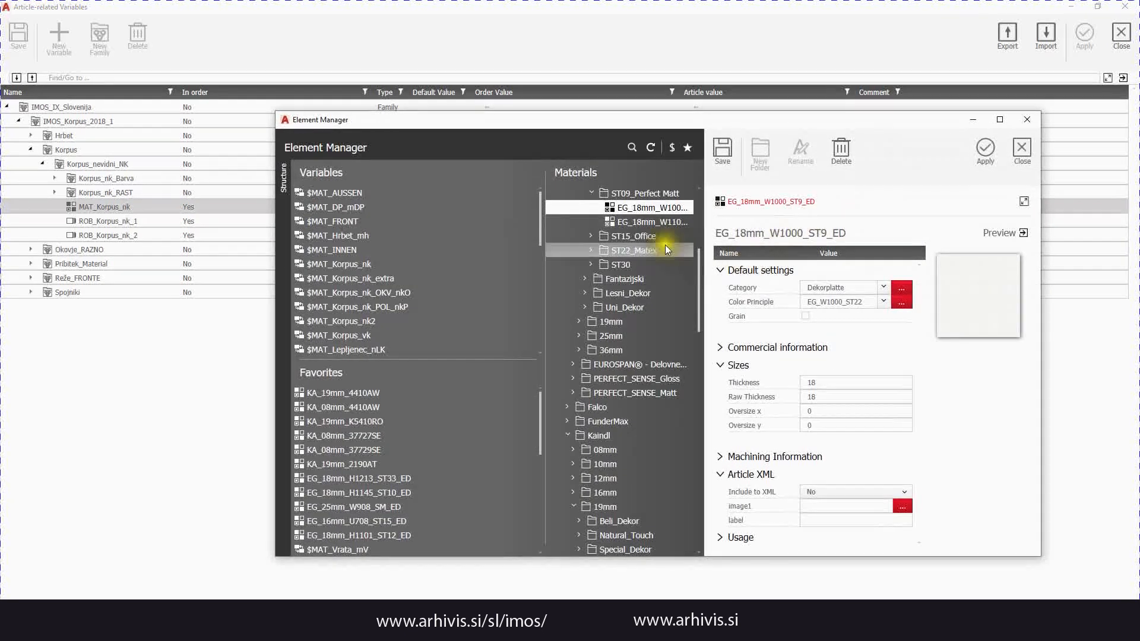
scroll(603, 338, "down", 7)
scroll(603, 353, "down", 10)
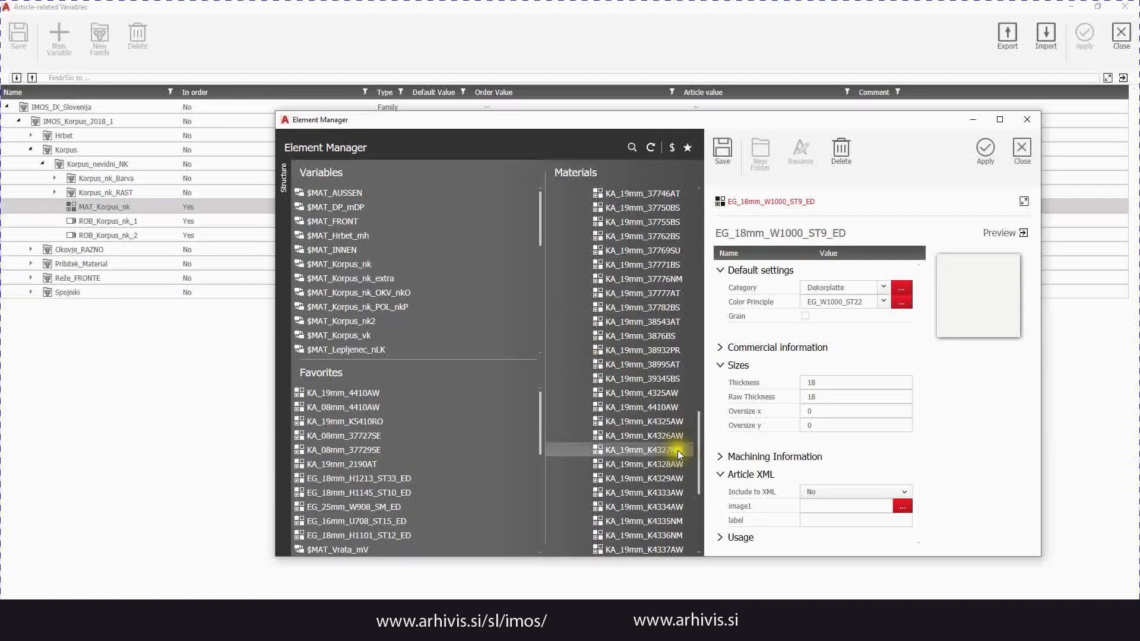
left_click(671, 407)
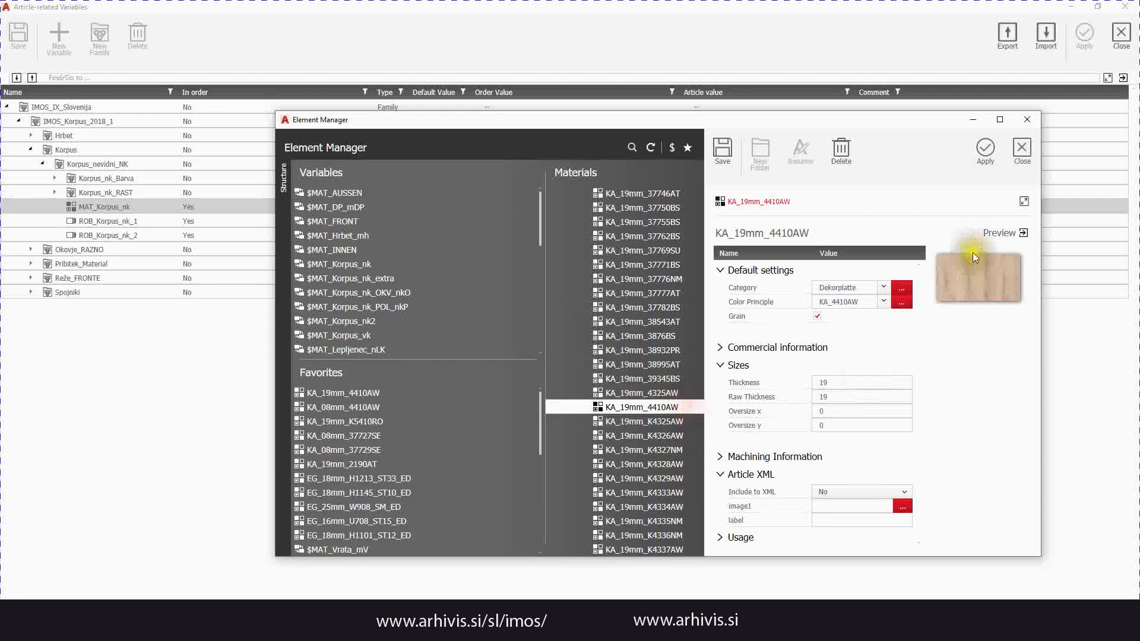
left_click(986, 157)
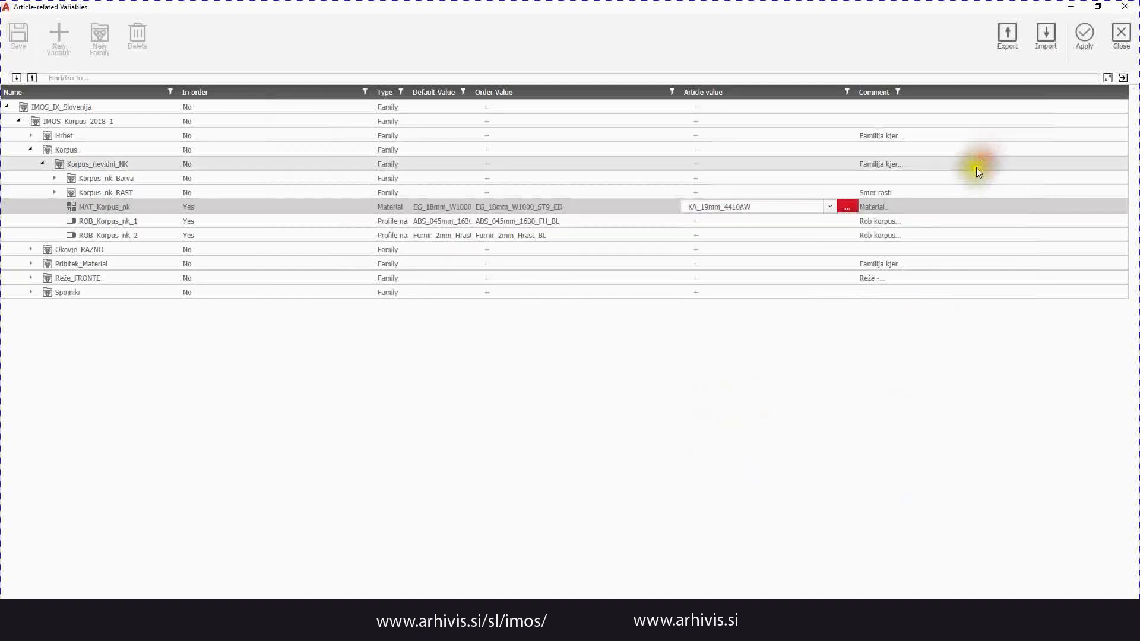
left_click(1088, 38)
left_click(516, 301)
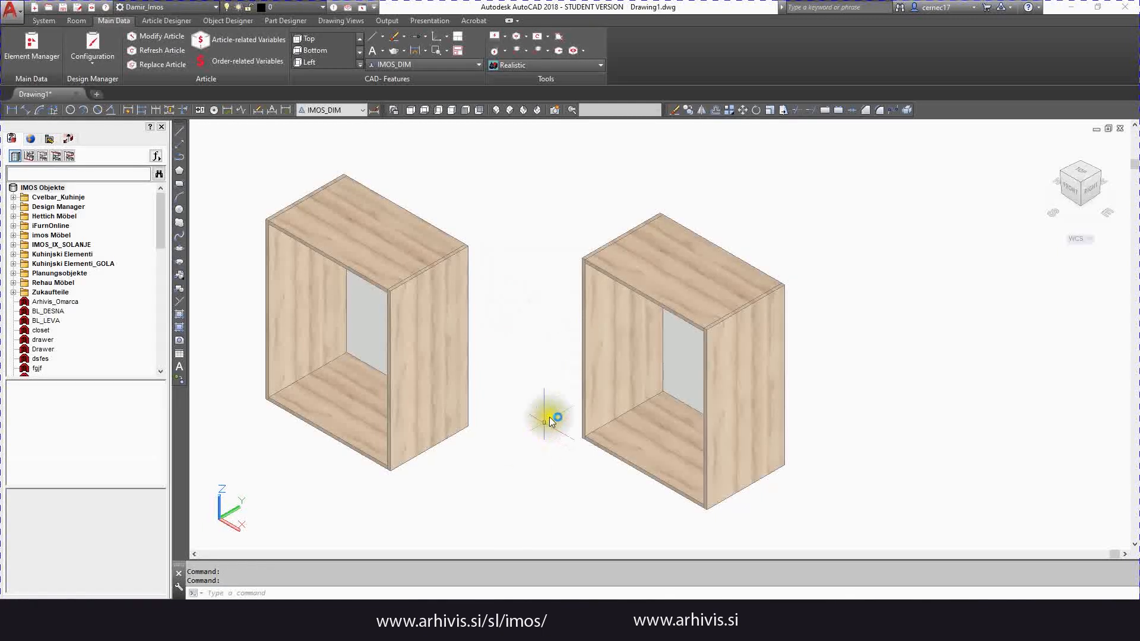
Delete the first wood-textured cabinet, keeping only the second one in the drawing.
scroll(608, 408, "up", 2)
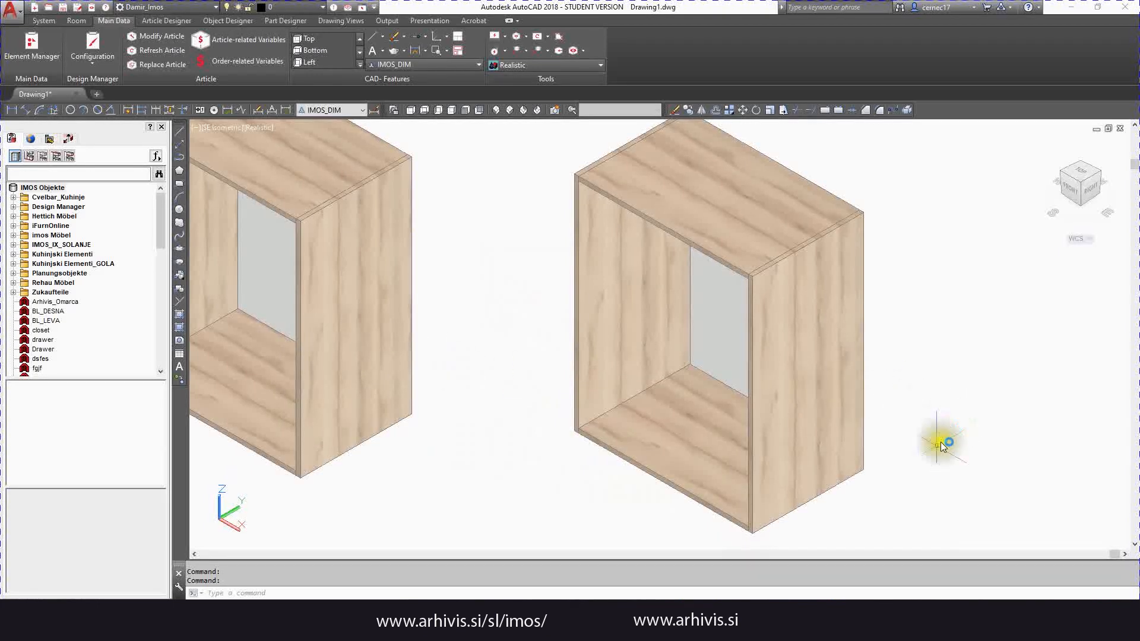
middle_click_drag(660, 273, 720, 296)
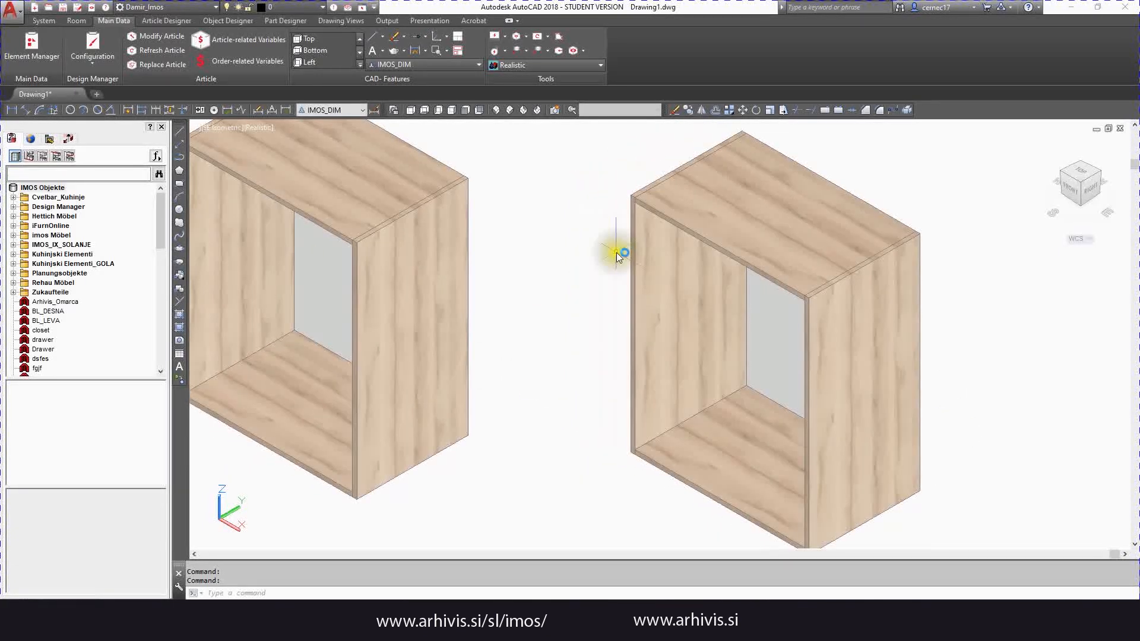
scroll(602, 258, "down", 3)
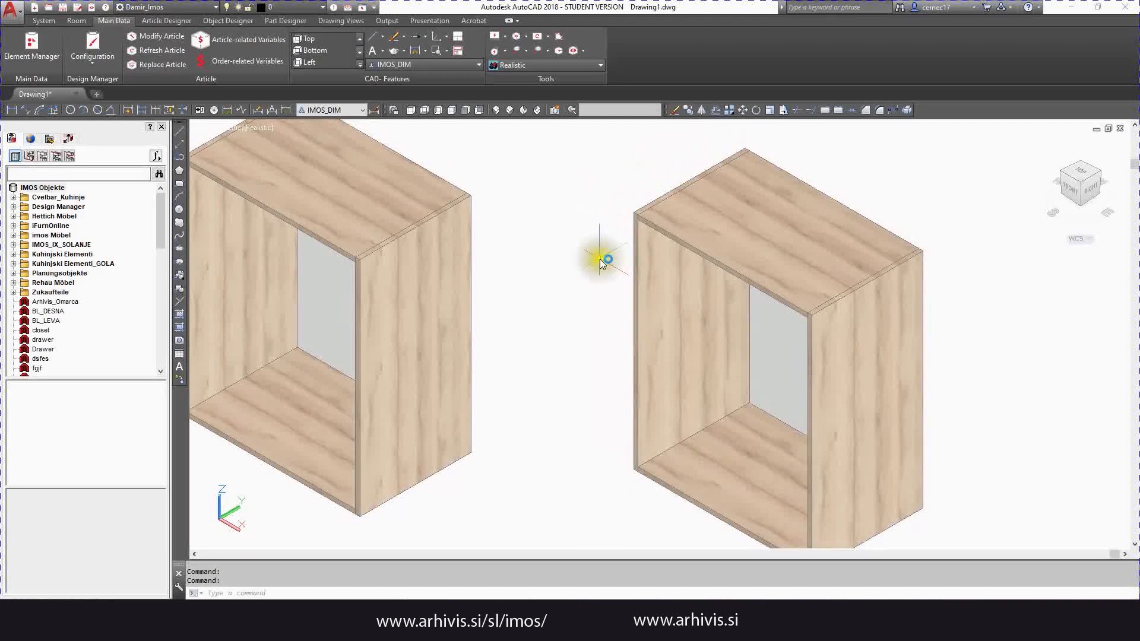
middle_click_drag(554, 244, 495, 283)
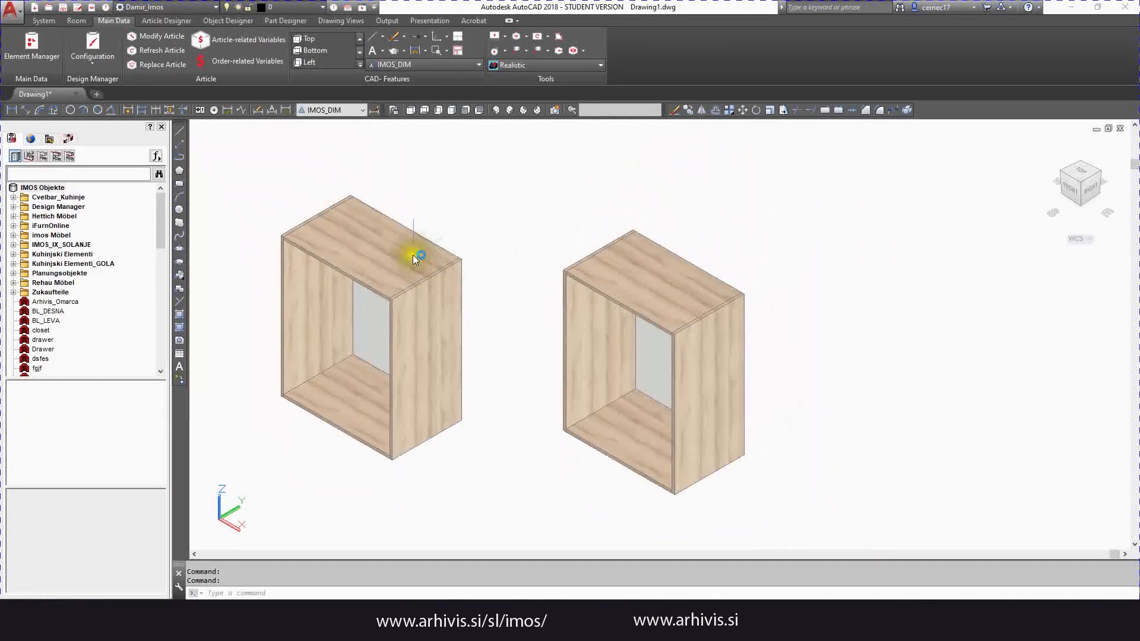
left_click(515, 433)
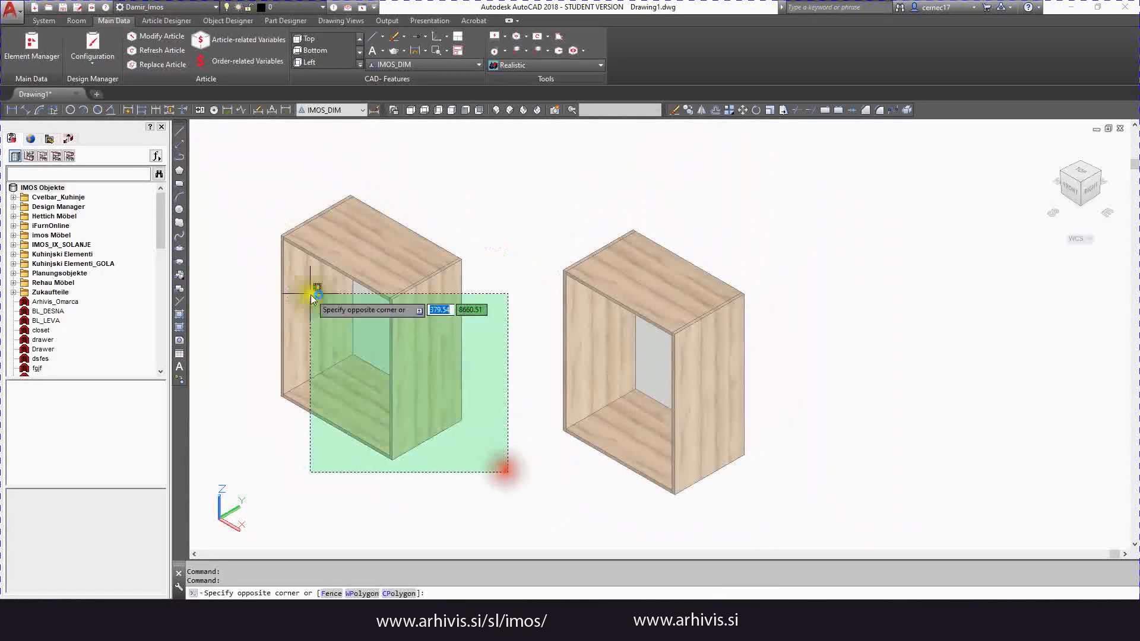
left_click(266, 184)
left_click(35, 139)
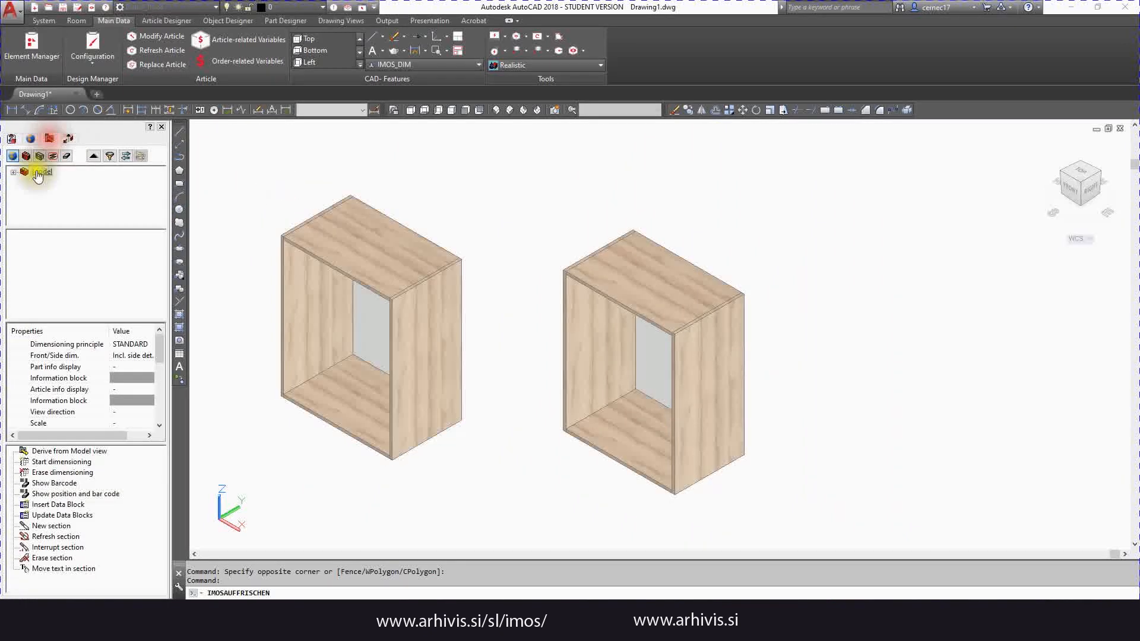
left_click(51, 480)
left_click(555, 341)
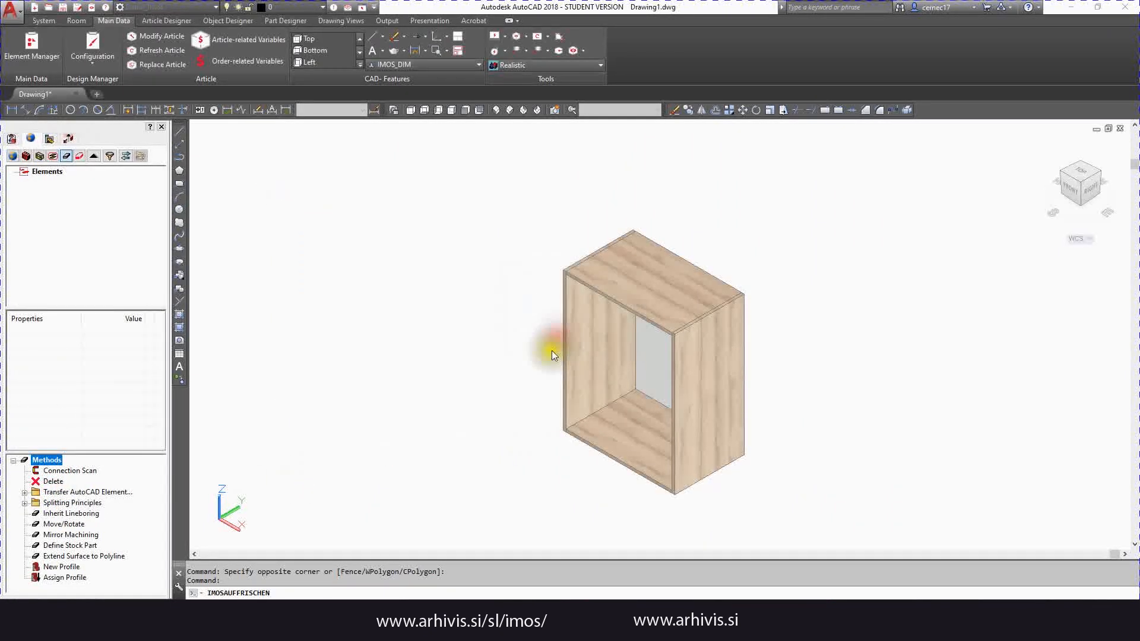
Frame the remaining cabinet up close and set the render preset to Medium.
scroll(682, 376, "up", 2)
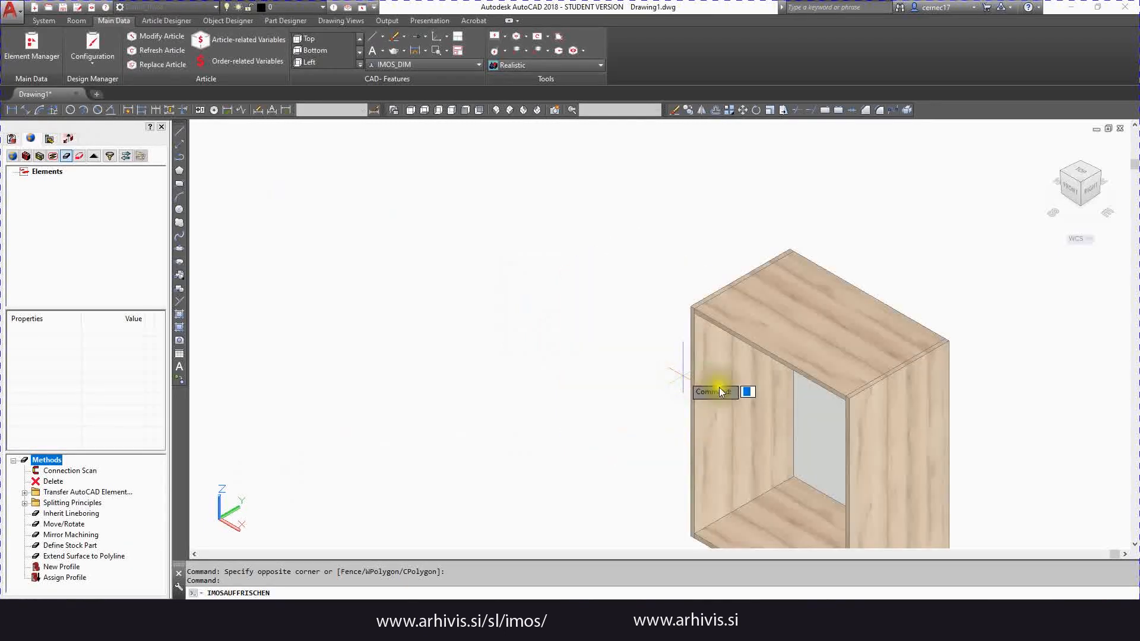
middle_click_drag(993, 375, 793, 324)
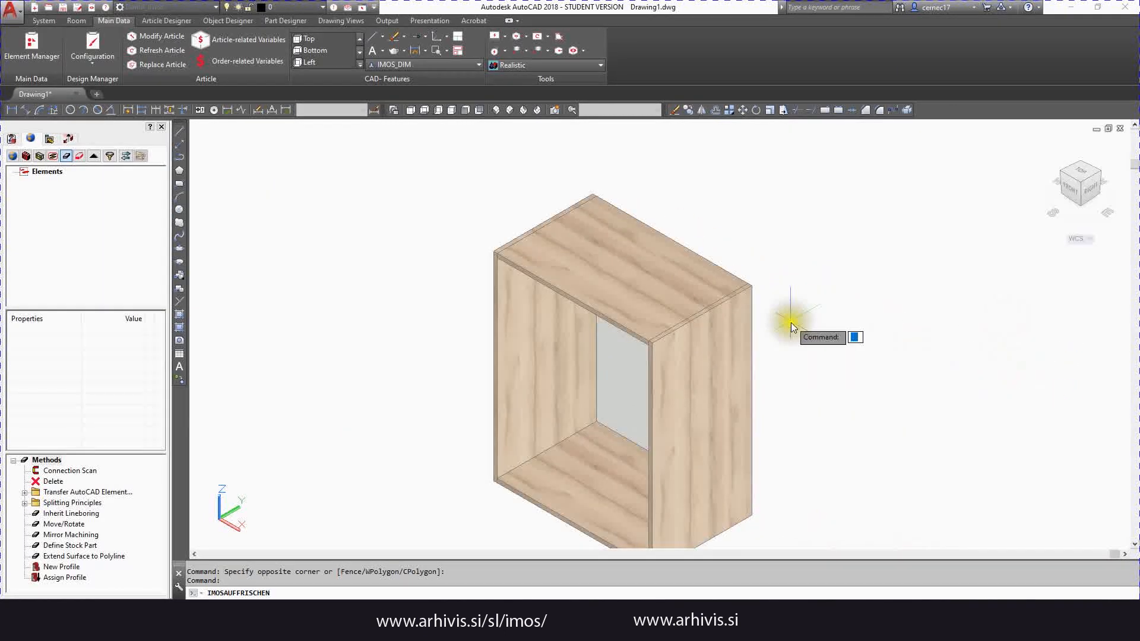
key("Escape")
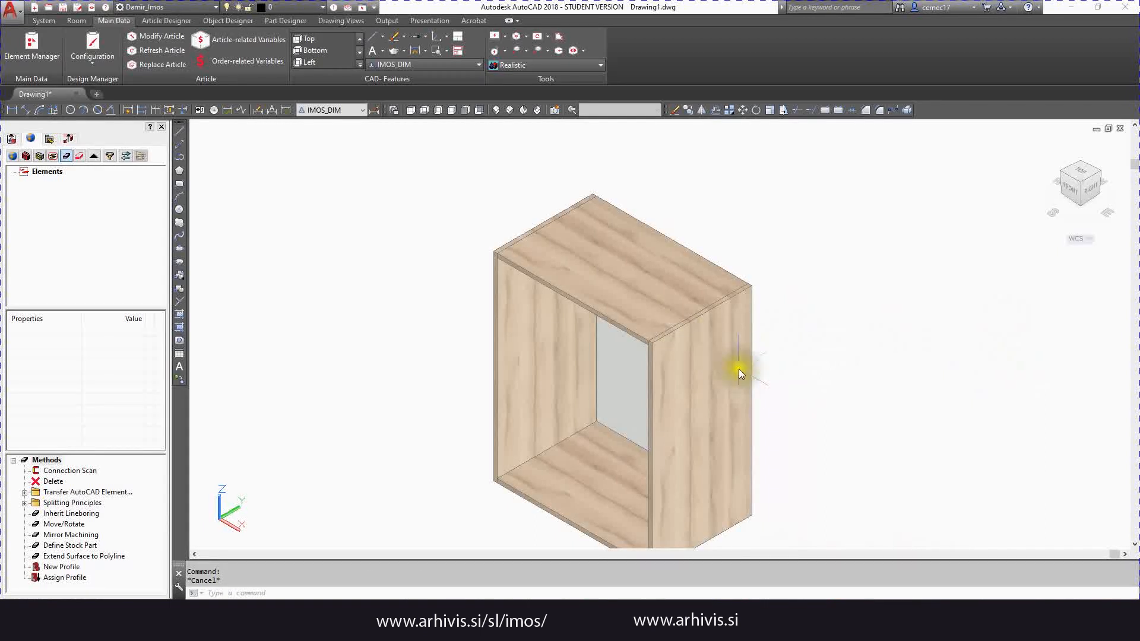
middle_click_drag(733, 389, 700, 349)
scroll(632, 315, "up", 2)
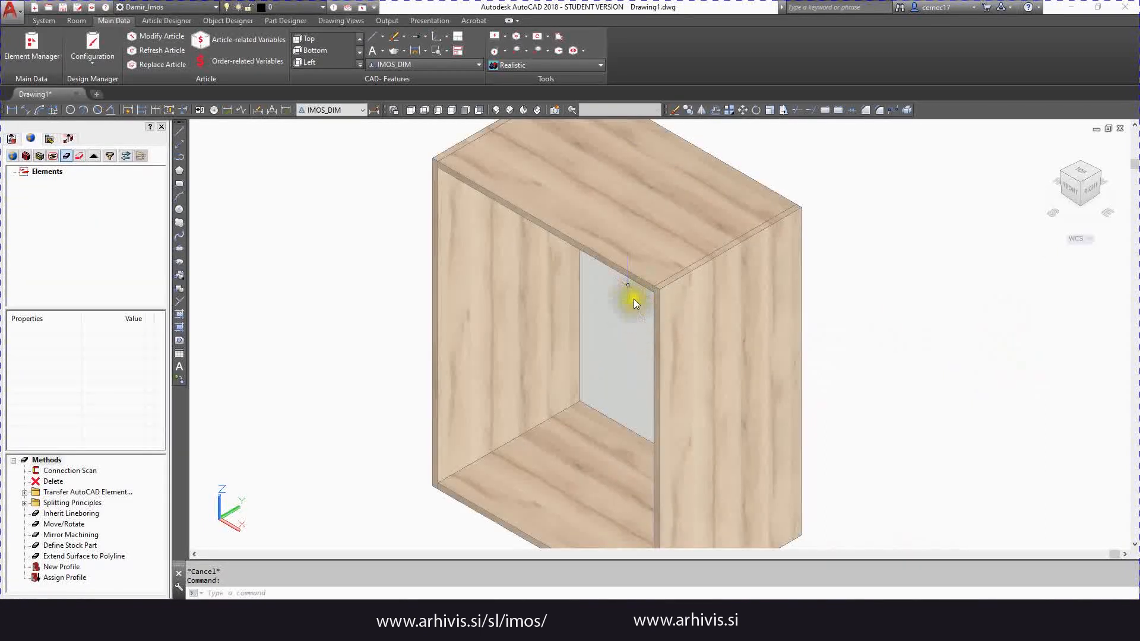
left_click(429, 20)
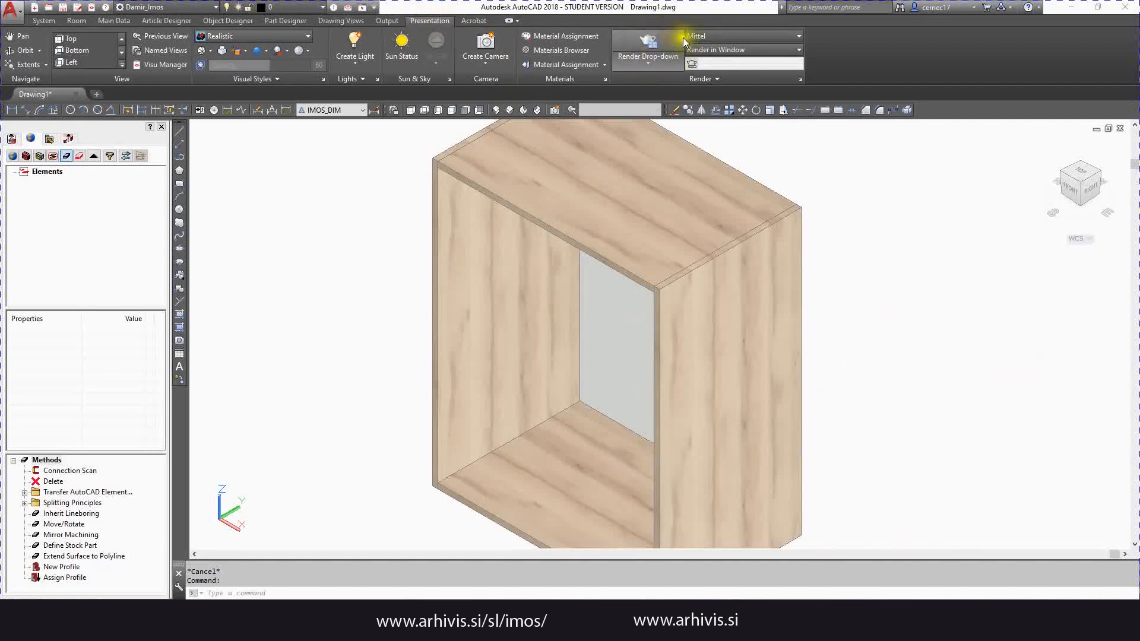
left_click(701, 35)
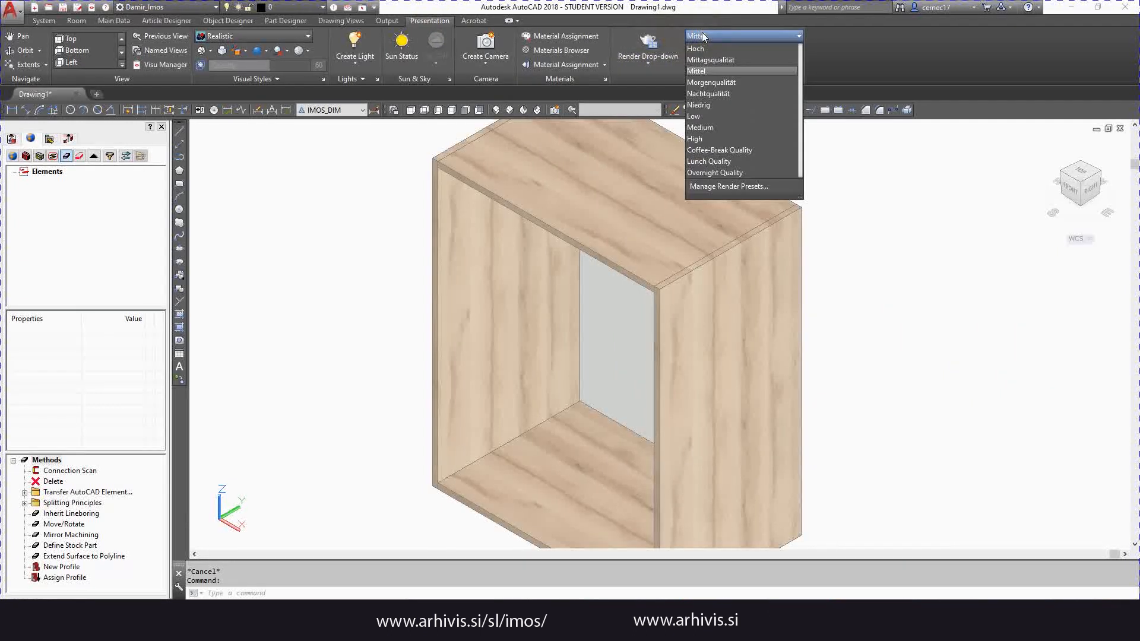
left_click(706, 127)
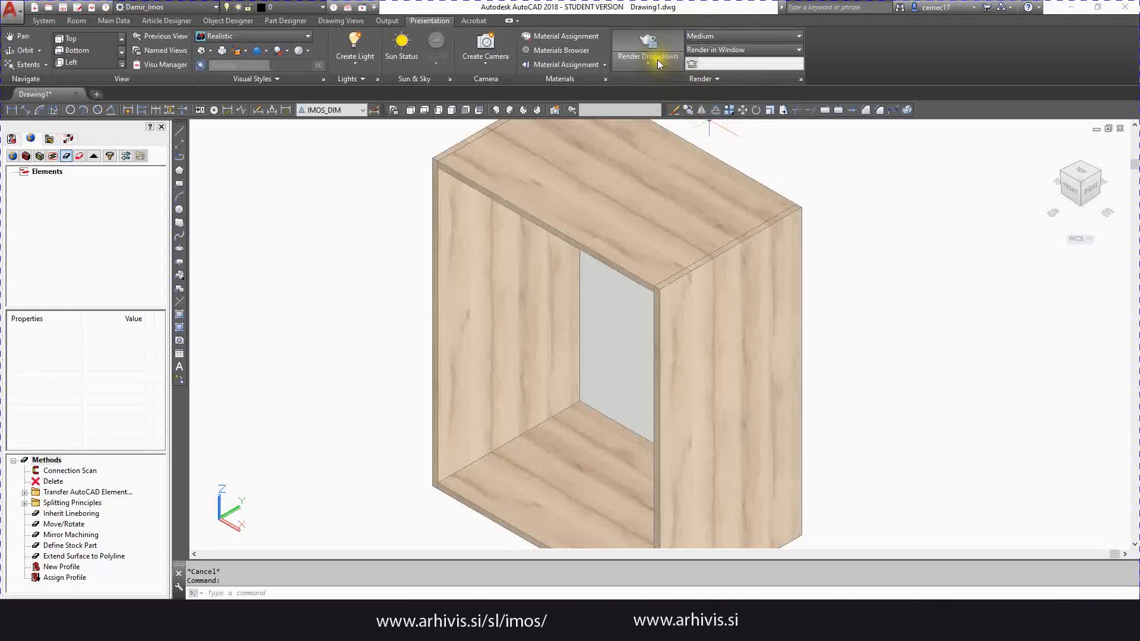
Turn on the render environment, set its exposure to 9.6 and choose a custom background.
left_click(685, 79)
left_click(651, 92)
left_click(297, 191)
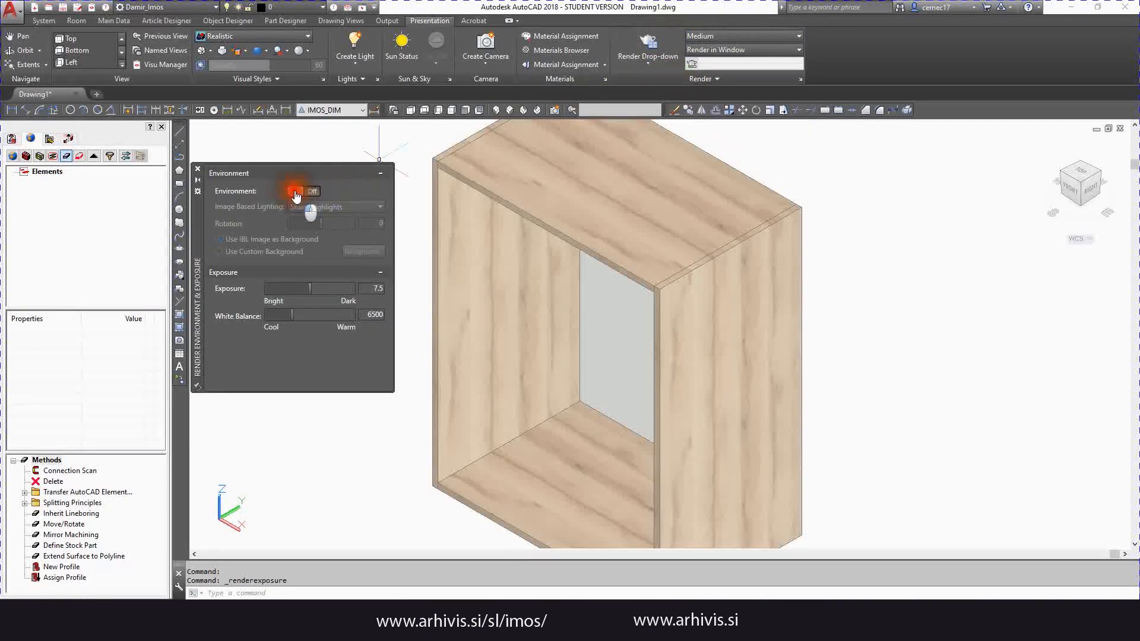
left_click(325, 297)
left_click_drag(316, 290, 316, 291)
left_click(244, 252)
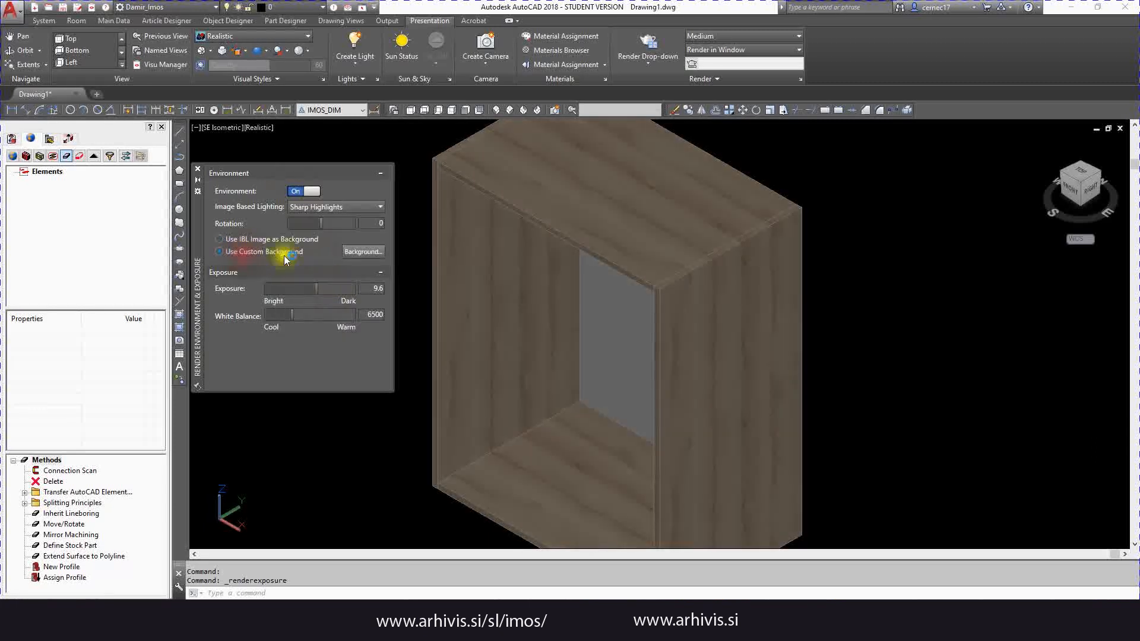
Set the custom background type to Solid and give it the neutral grey true color 191,191,191.
left_click(373, 250)
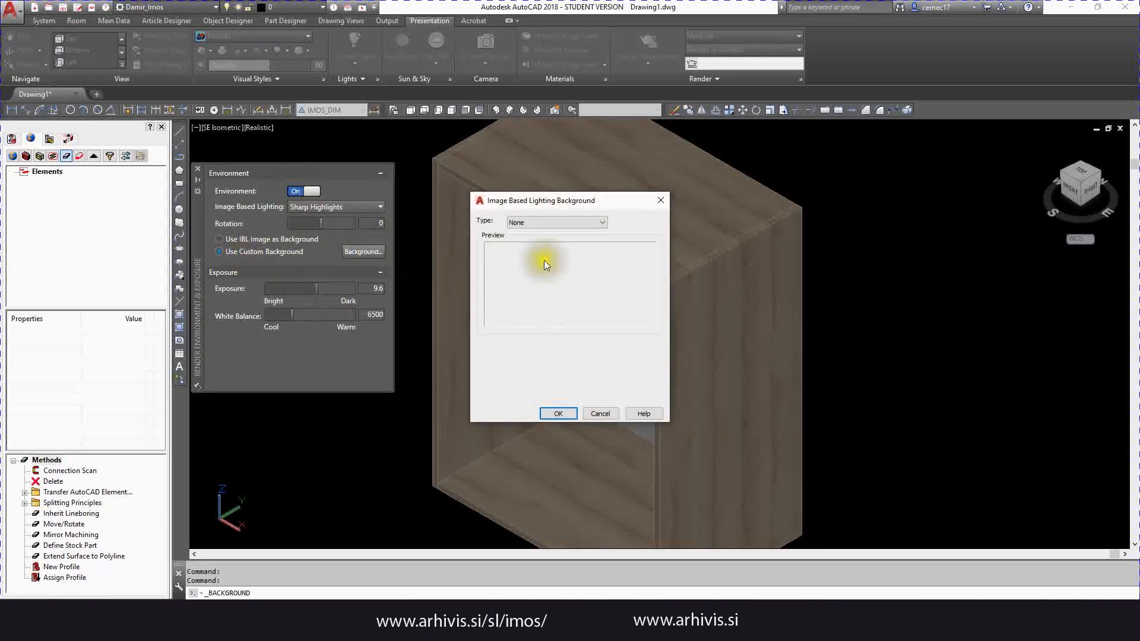
left_click(546, 222)
left_click(541, 241)
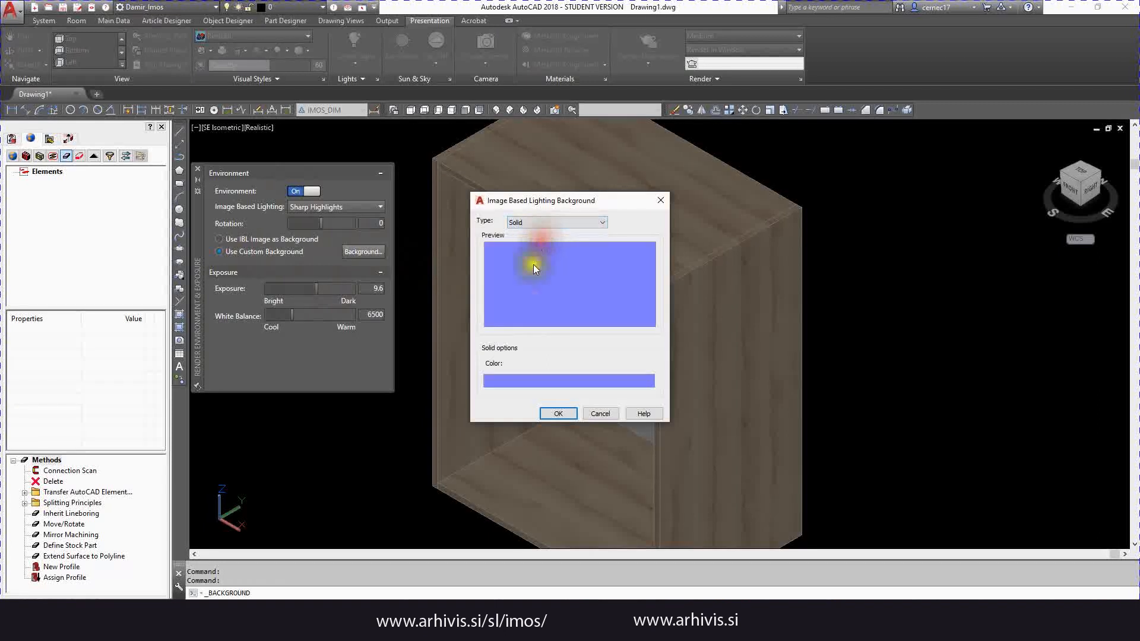
left_click(515, 384)
left_click(482, 338)
left_click(580, 363)
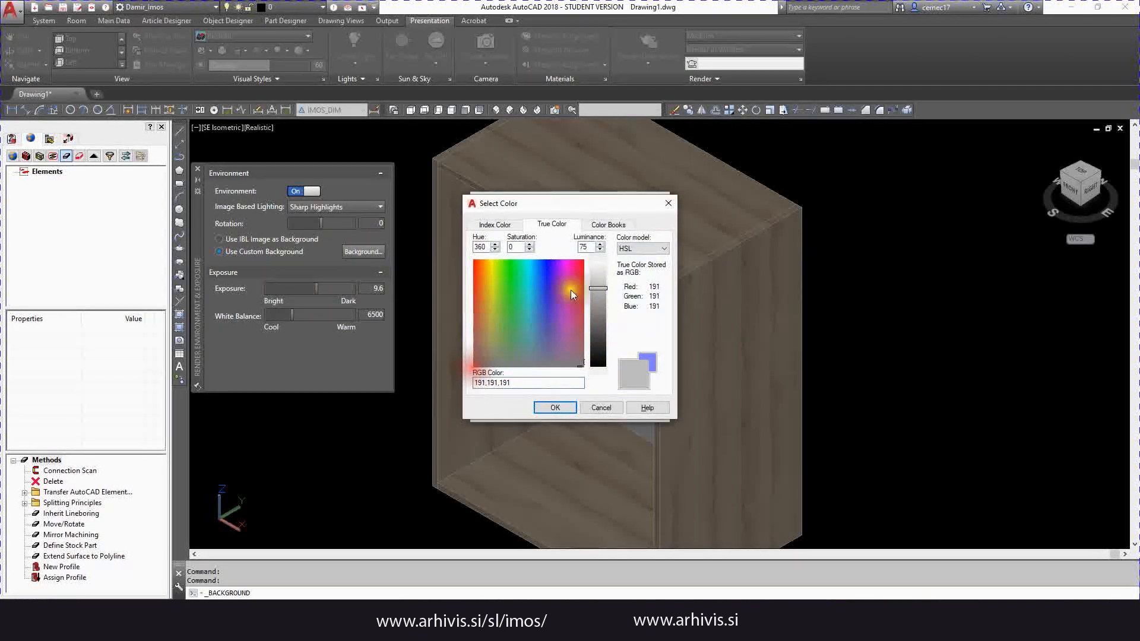
left_click(600, 274)
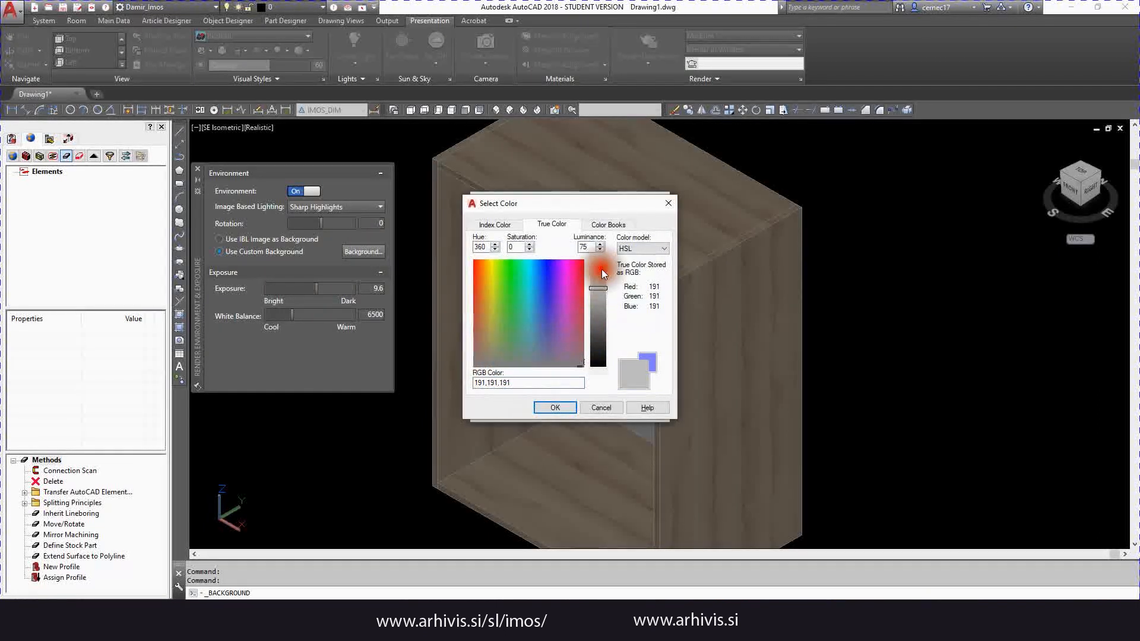
left_click(561, 409)
Lighten the solid background color to a near-white grey, apply it, and close the render environment settings.
left_click(537, 380)
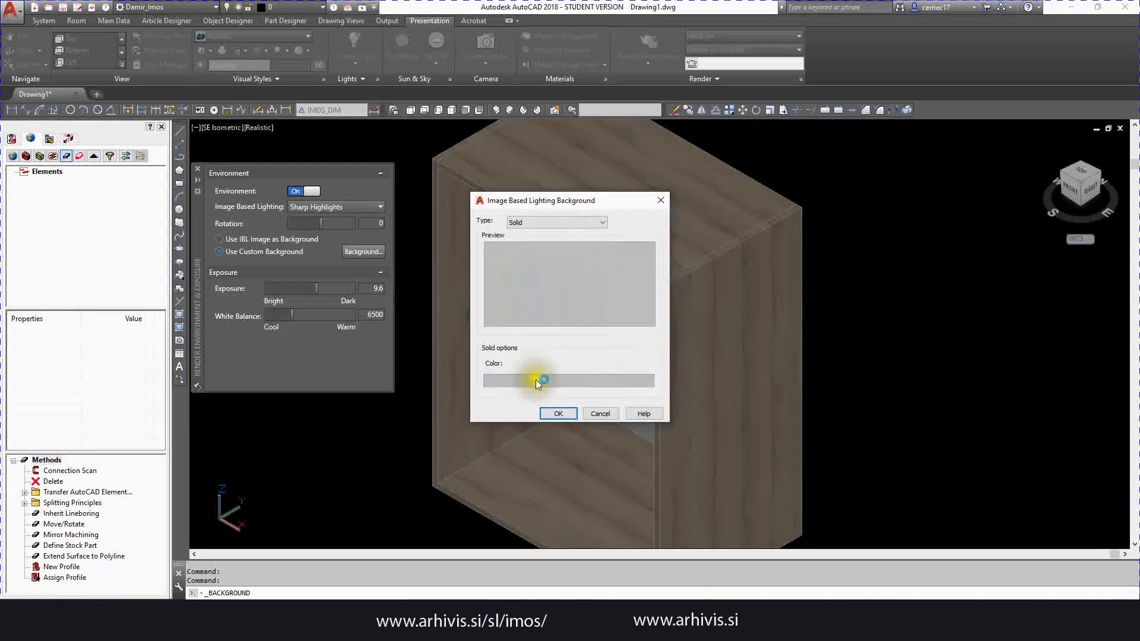
left_click(598, 289)
left_click(554, 407)
left_click(560, 415)
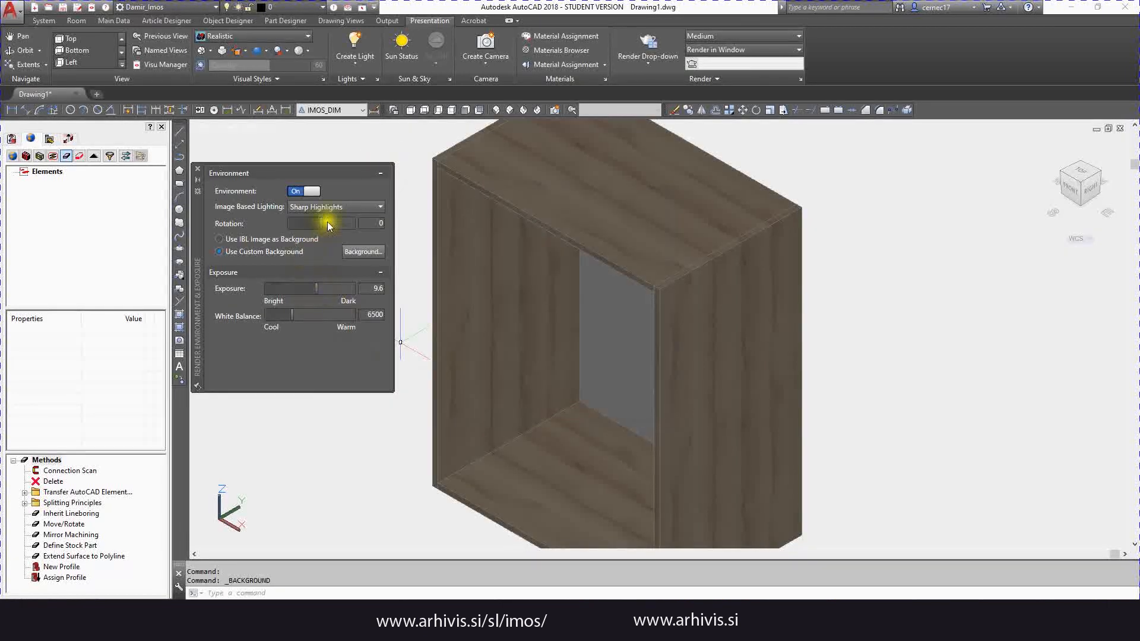
left_click(197, 168)
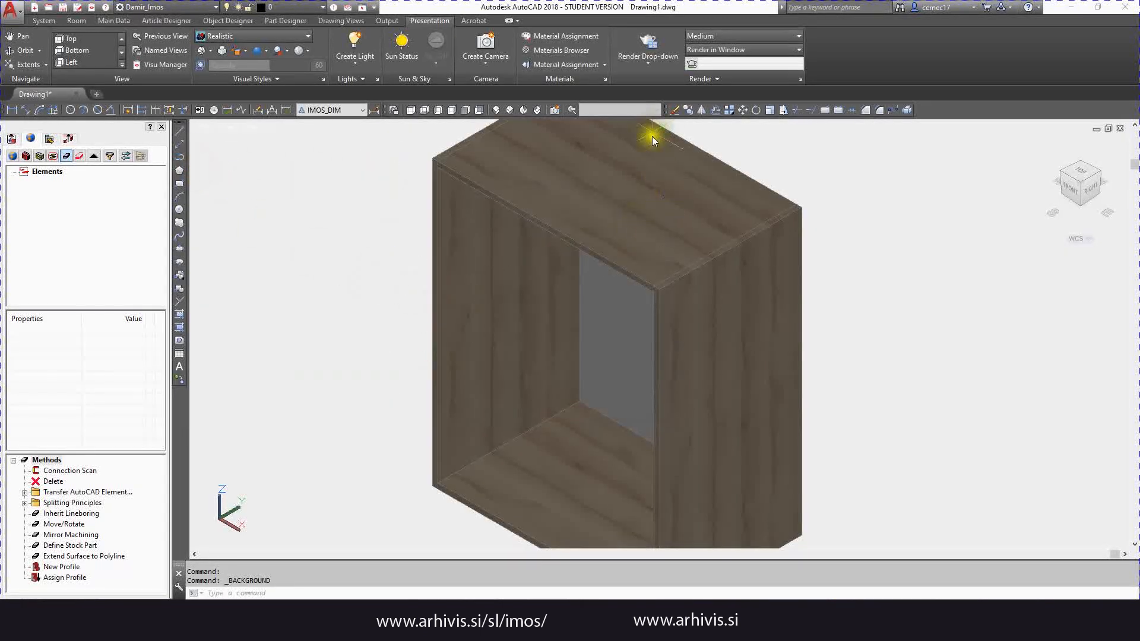
Render the cabinet in a window at 1920 x 1080 px Full HDTV resolution.
left_click(649, 62)
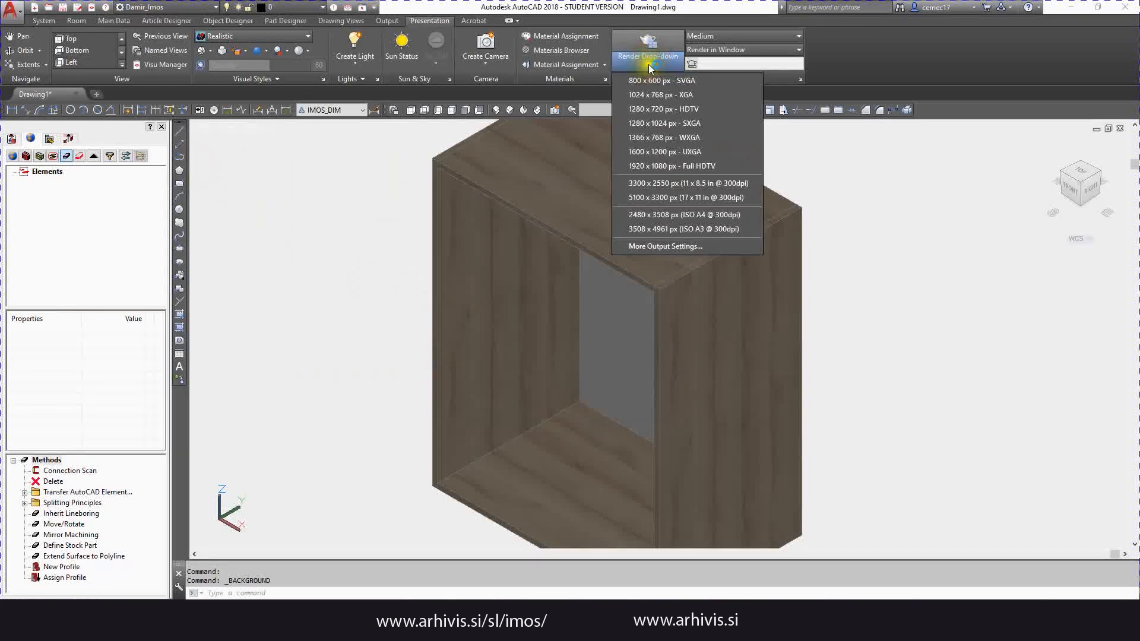
left_click(663, 165)
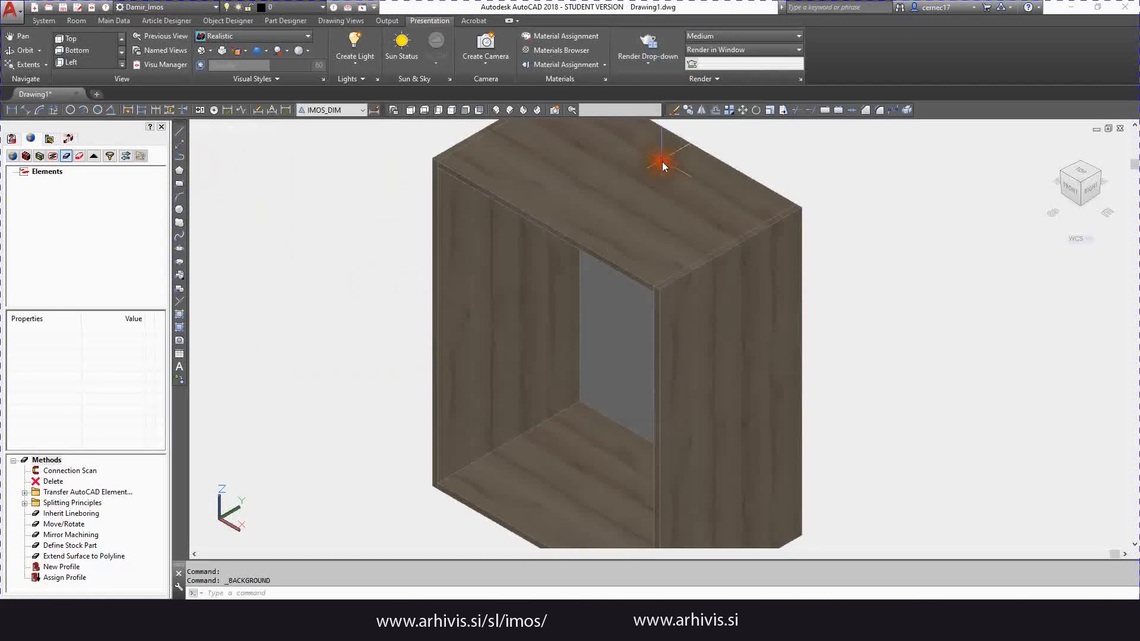
left_click(650, 48)
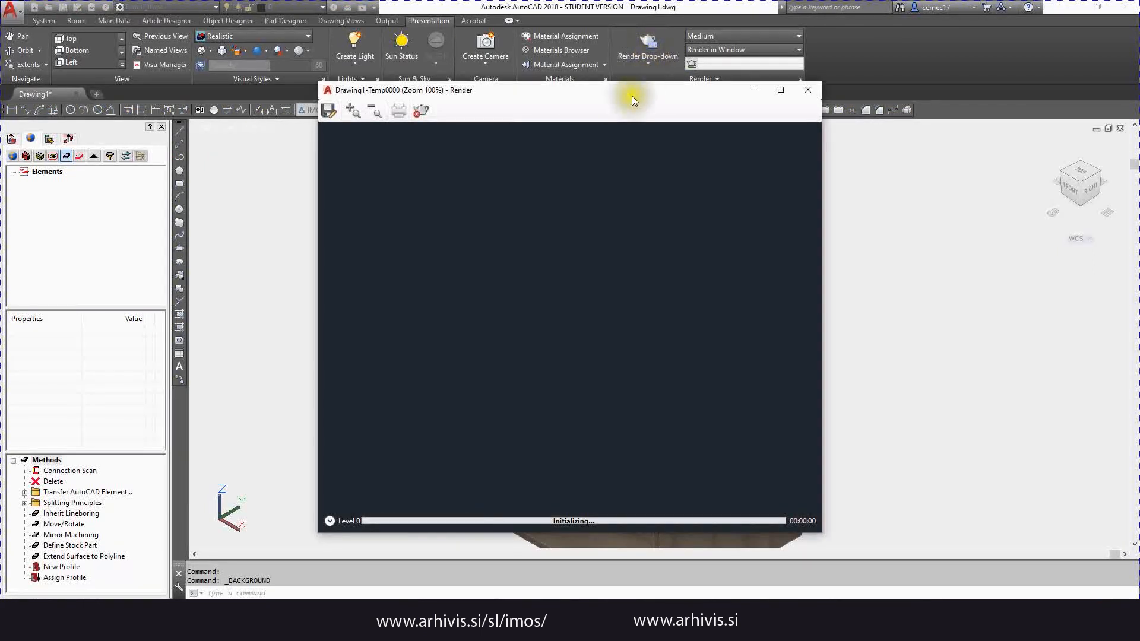
Examine the rendered cabinet as a whole and up close, checking the wood grain on its top, side and interior.
scroll(582, 295, "down", 2)
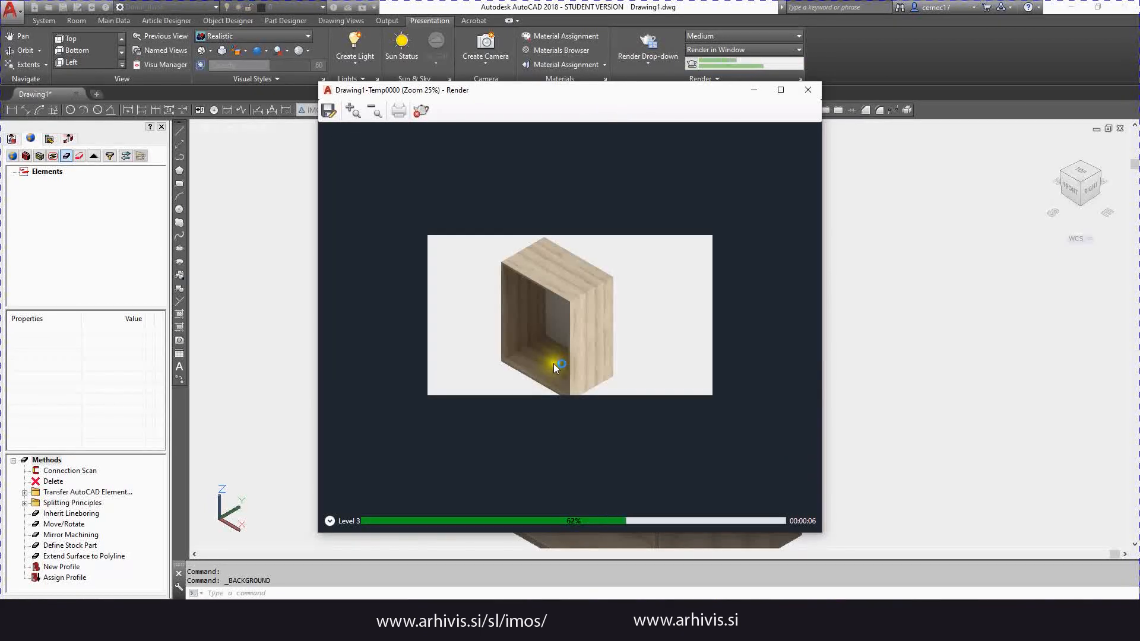
scroll(564, 349, "up", 1)
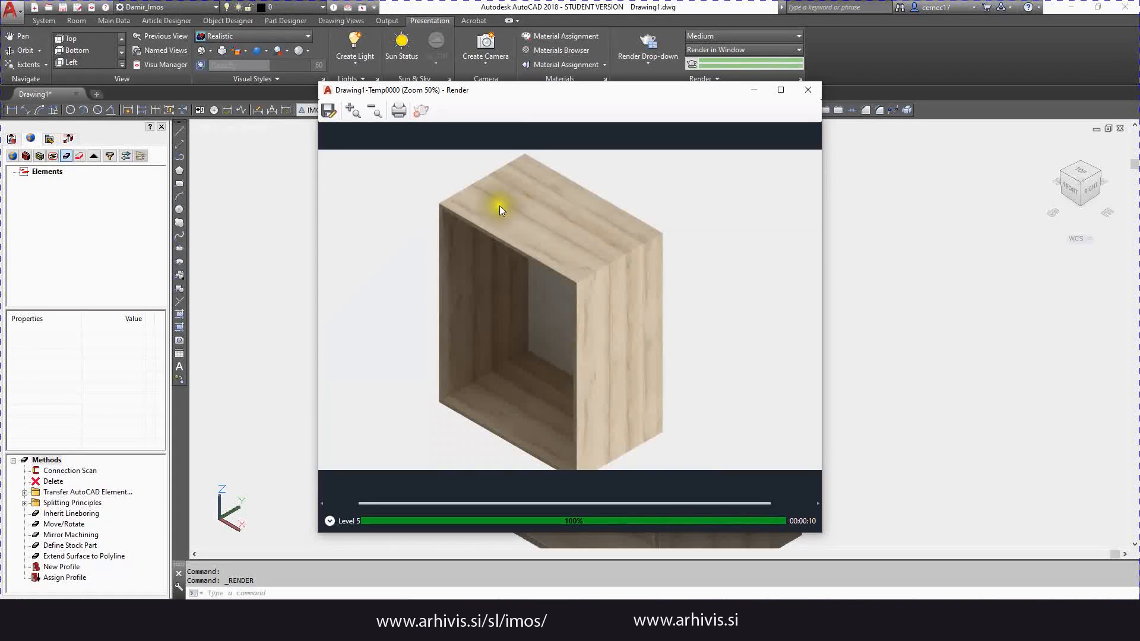
scroll(617, 330, "up", 1)
left_click_drag(630, 380, 578, 295)
left_click_drag(573, 155, 776, 259)
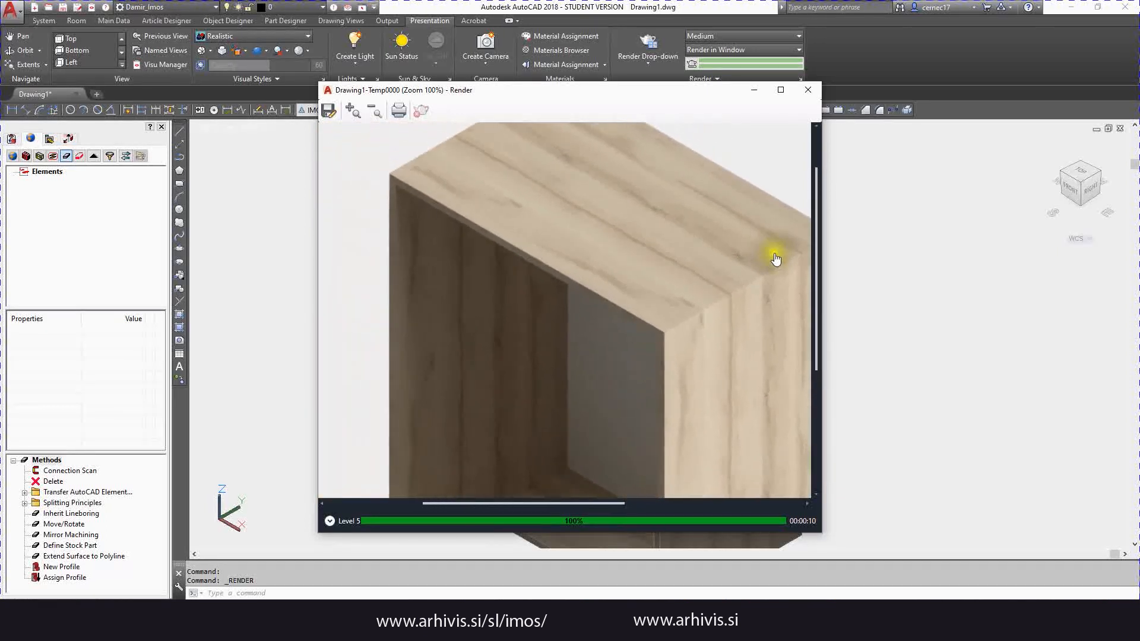
middle_click_drag(467, 343, 505, 126)
middle_click_drag(579, 315, 532, 272)
scroll(538, 275, "down", 1)
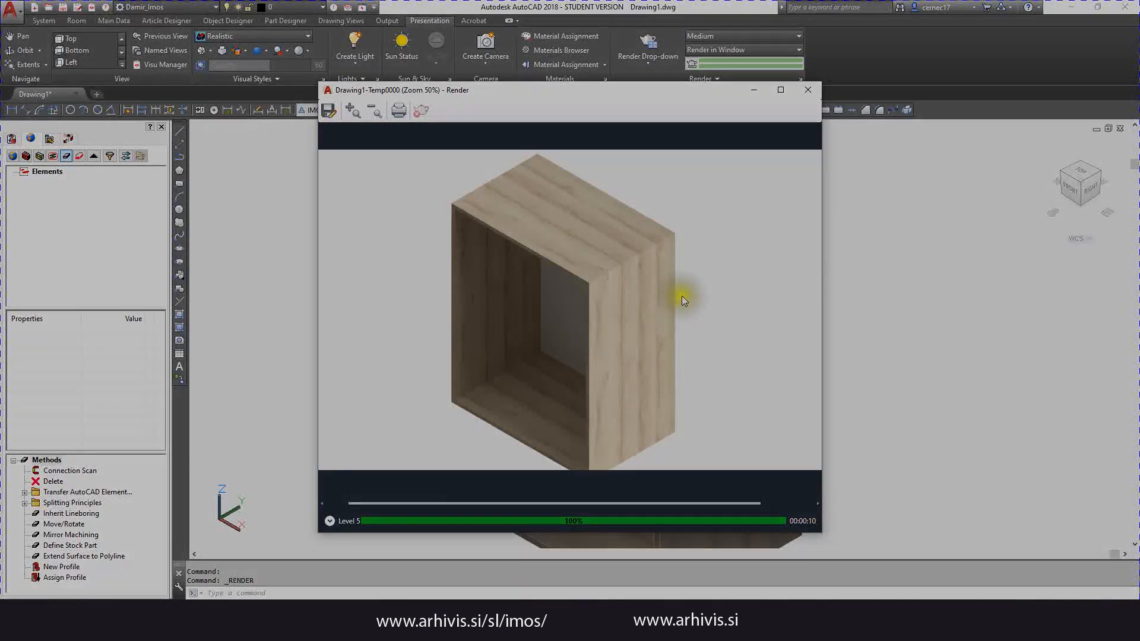
scroll(637, 344, "up", 2)
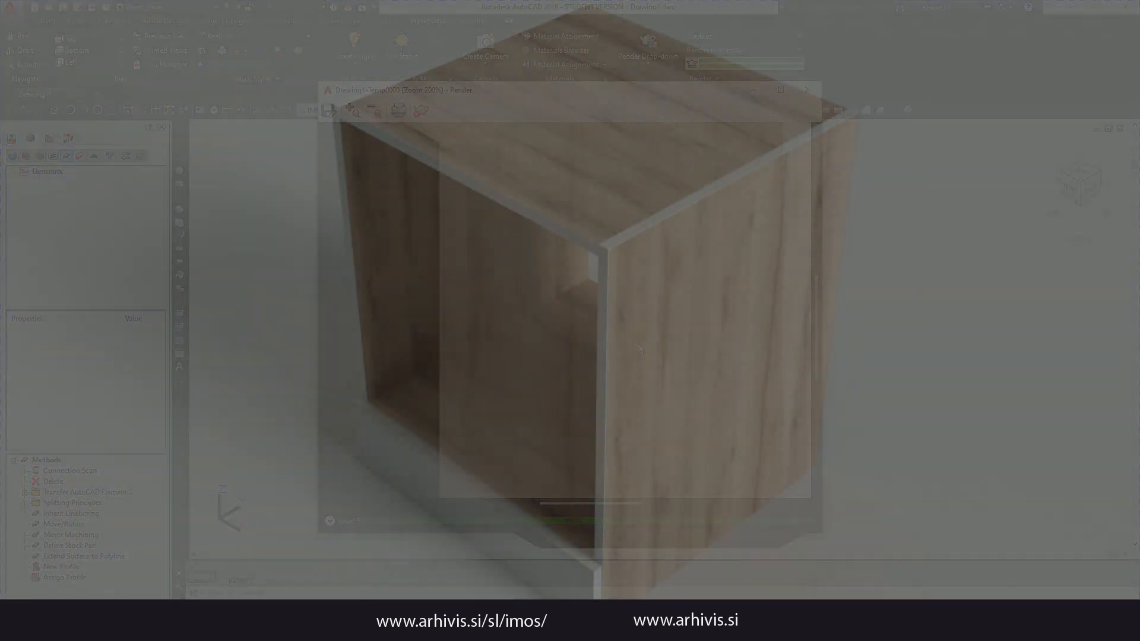